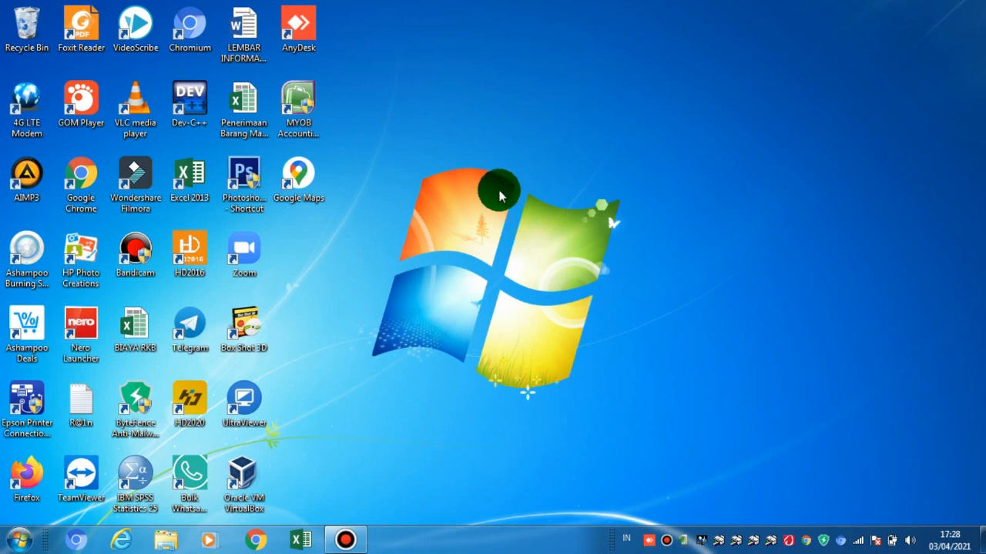
Compress the ppdb (3) folder in Music into ppdb (3).rar using default WinRAR settings
{"action": "left_click", "coordinate": [174, 537]}
{"action": "left_click", "coordinate": [44, 200]}
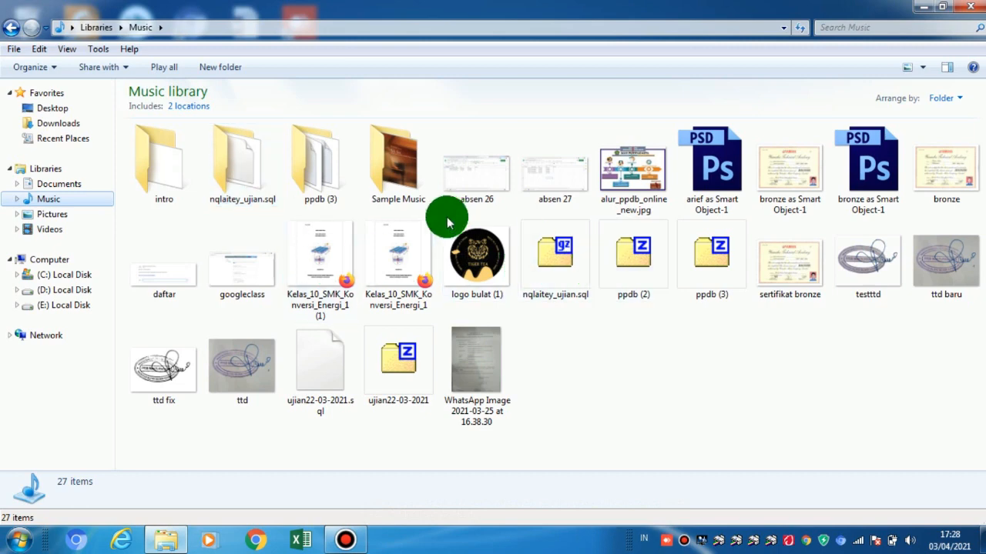
{"action": "right_click", "coordinate": [329, 165]}
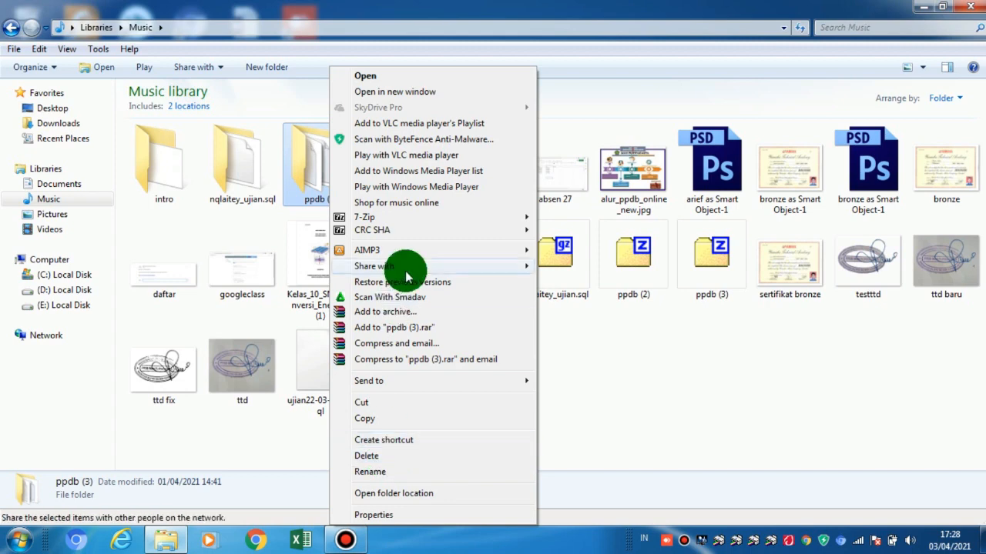
{"action": "left_click", "coordinate": [387, 312]}
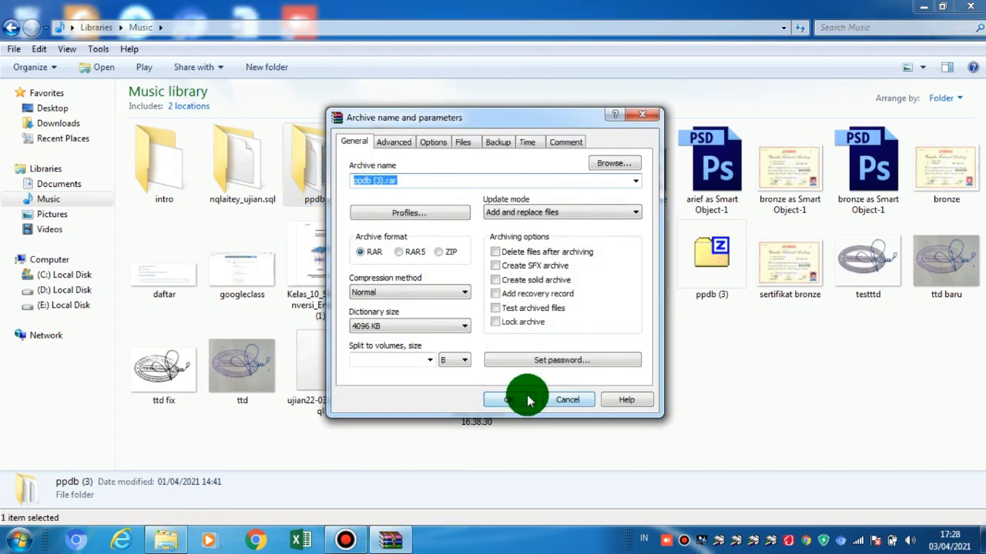
{"action": "left_click", "coordinate": [527, 397]}
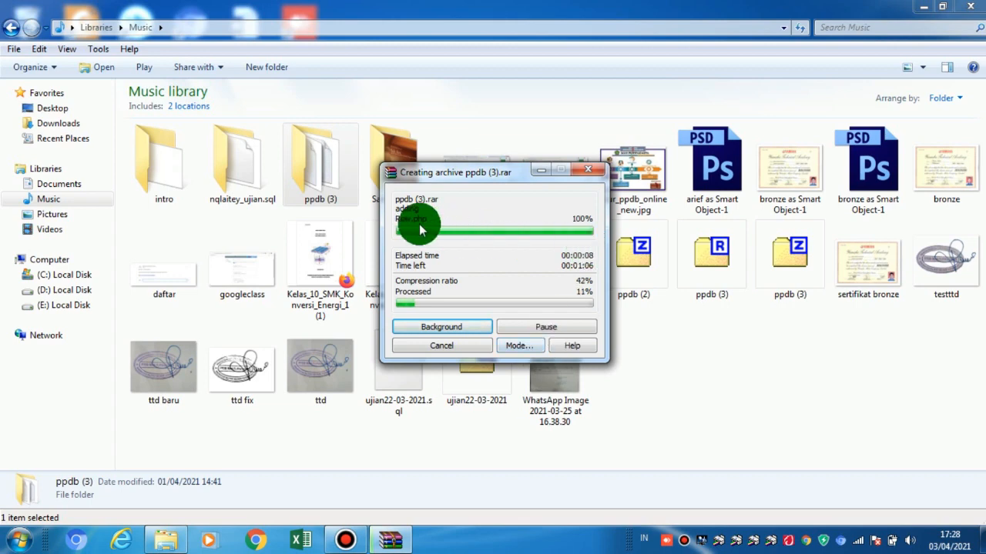
{"action": "left_click_drag", "start_coordinate": [443, 175], "coordinate": [607, 138]}
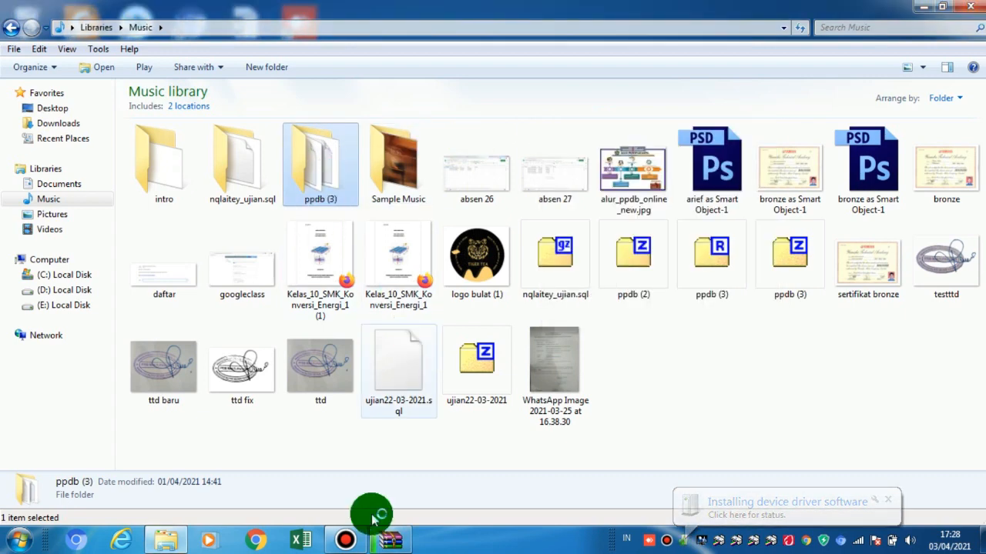
{"action": "left_click", "coordinate": [256, 539]}
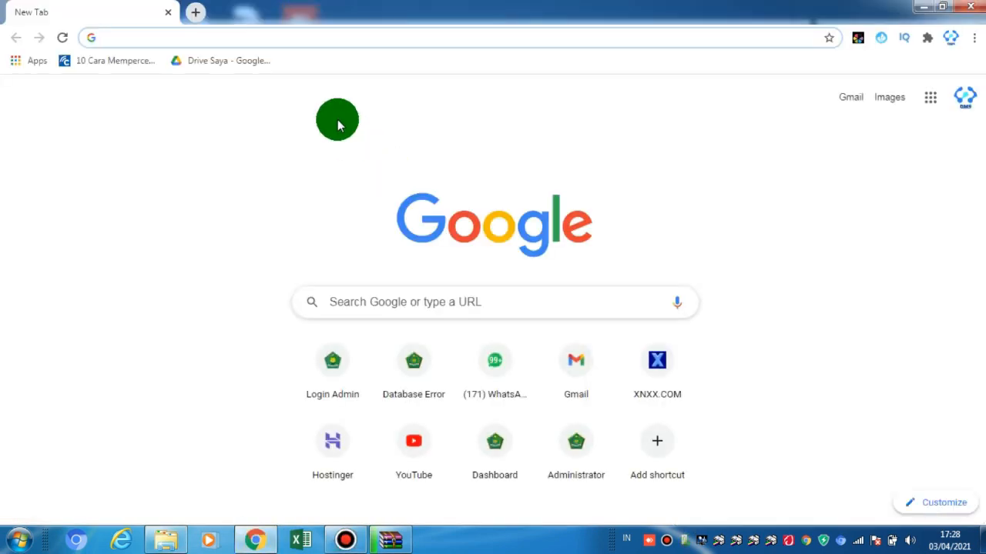
Load dewahoster.co.id and go to its client area, closing the old promo tab
{"action": "type", "text": "dewa"}
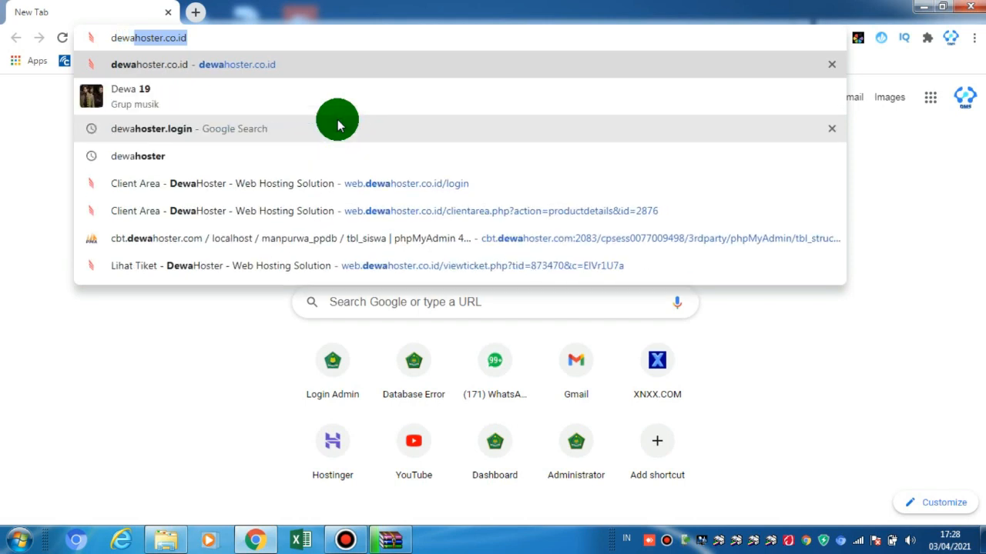
{"action": "key", "text": "Return"}
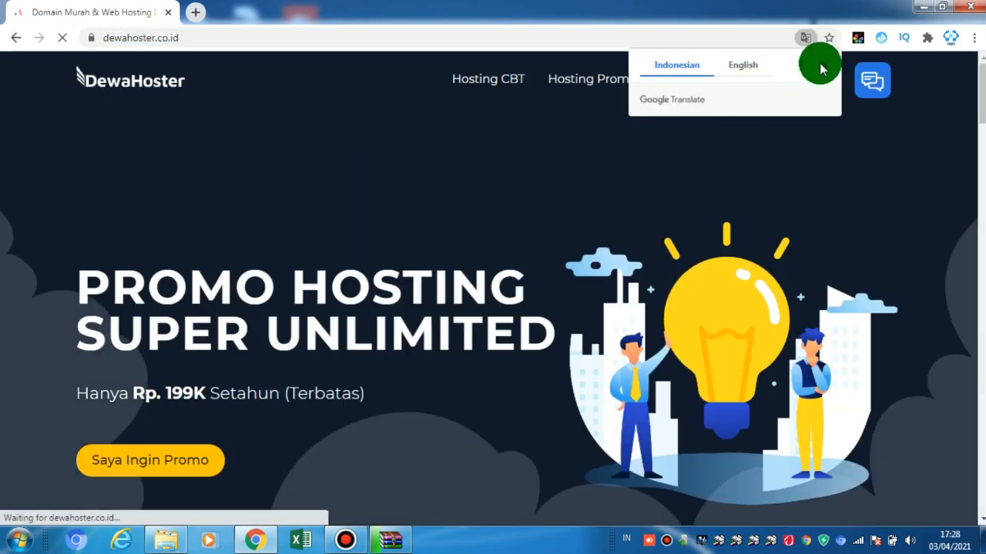
{"action": "left_click", "coordinate": [821, 64]}
{"action": "left_click", "coordinate": [803, 72]}
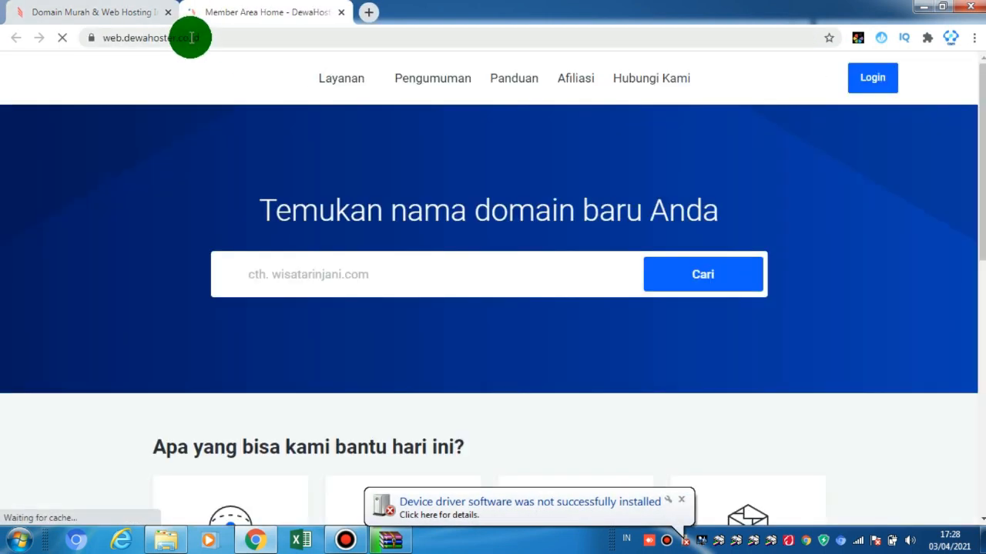
{"action": "left_click", "coordinate": [168, 12]}
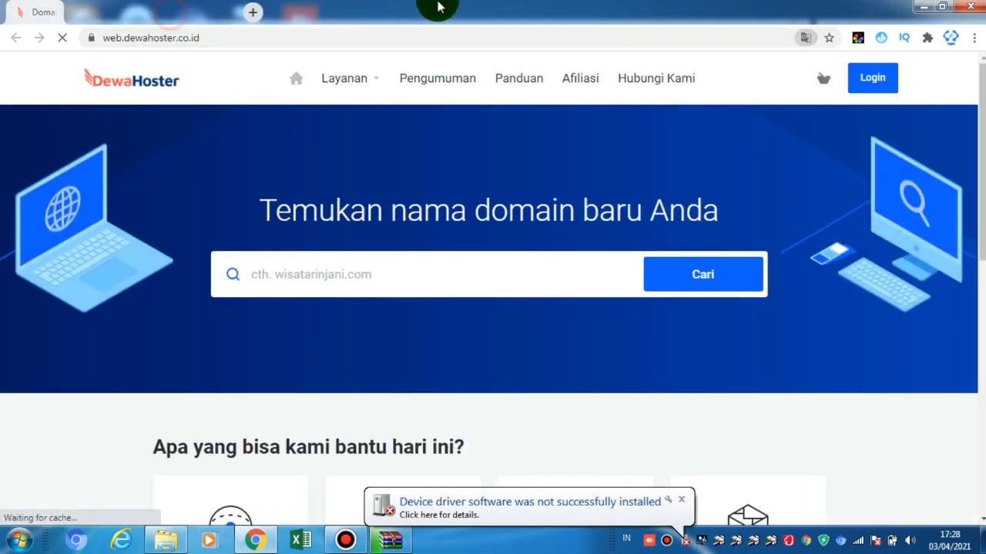
Log in, then open cPanel from the Hosting CBT & ELearning service under Layanan Saya
{"action": "left_click", "coordinate": [897, 80]}
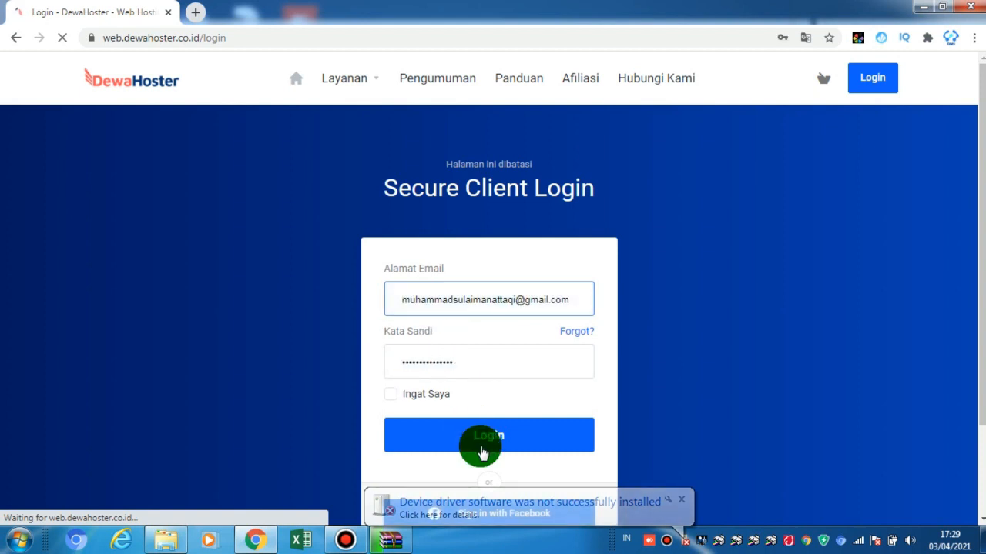
{"action": "left_click", "coordinate": [482, 452]}
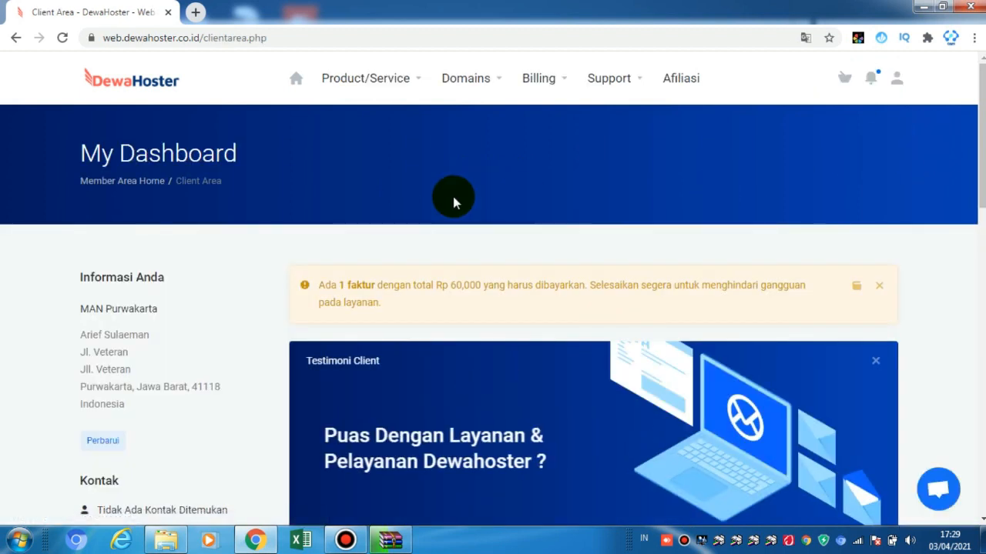
{"action": "left_click", "coordinate": [361, 80]}
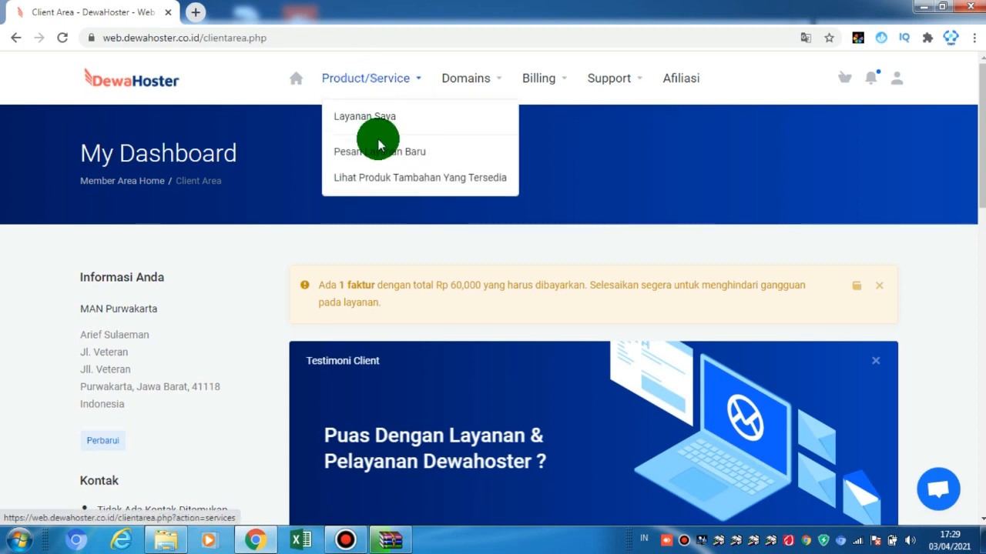
{"action": "left_click", "coordinate": [379, 118]}
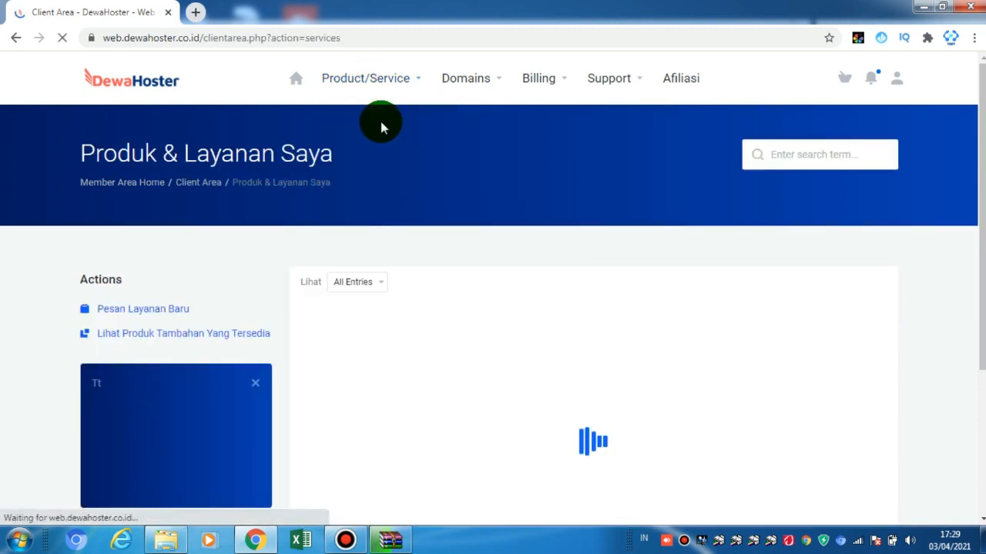
{"action": "left_click", "coordinate": [356, 351]}
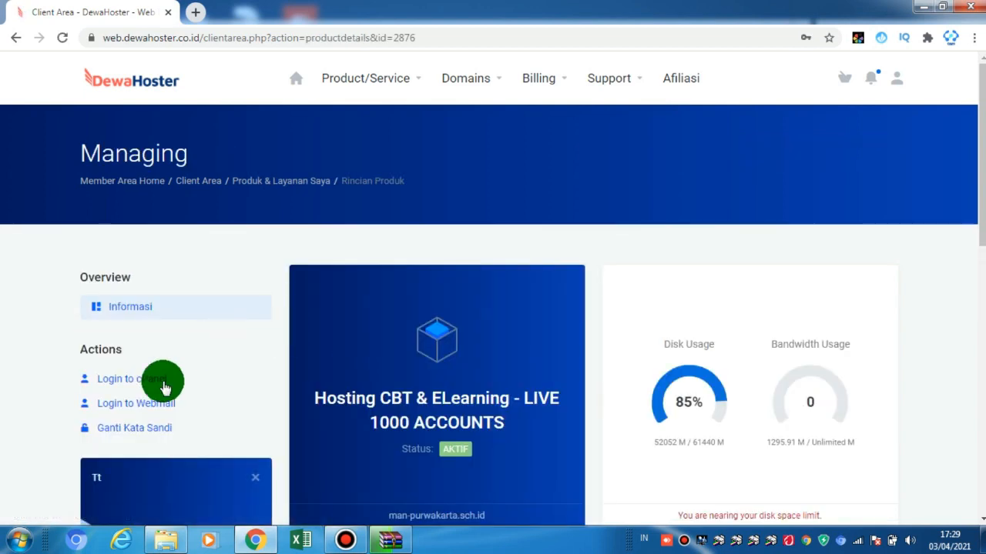
{"action": "left_click", "coordinate": [143, 378]}
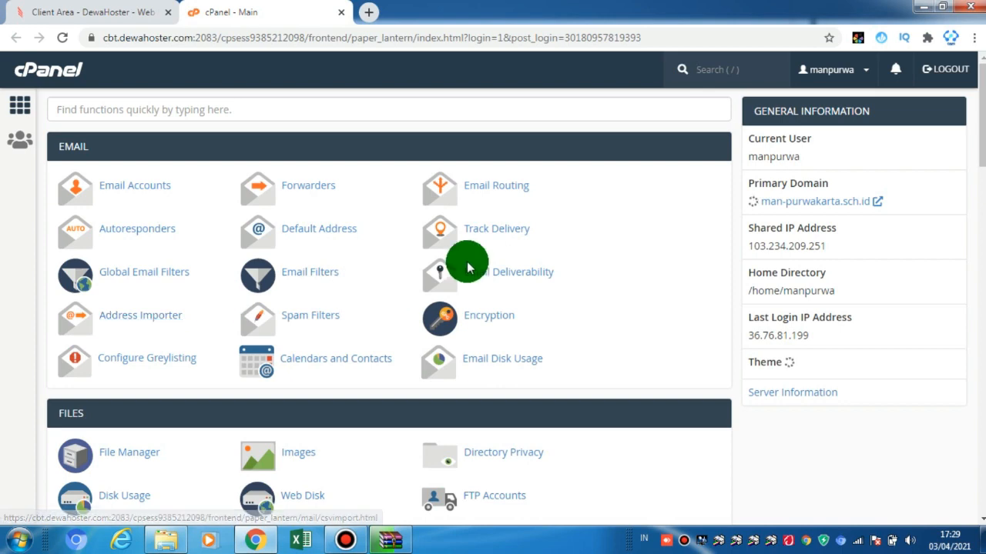
Find Subdomains through the cPanel search and enter the subdomain name ppdbonline
{"action": "scroll", "coordinate": [706, 235], "scroll_direction": "down", "scroll_amount": 2}
{"action": "scroll", "coordinate": [389, 308], "scroll_direction": "up", "scroll_amount": 2}
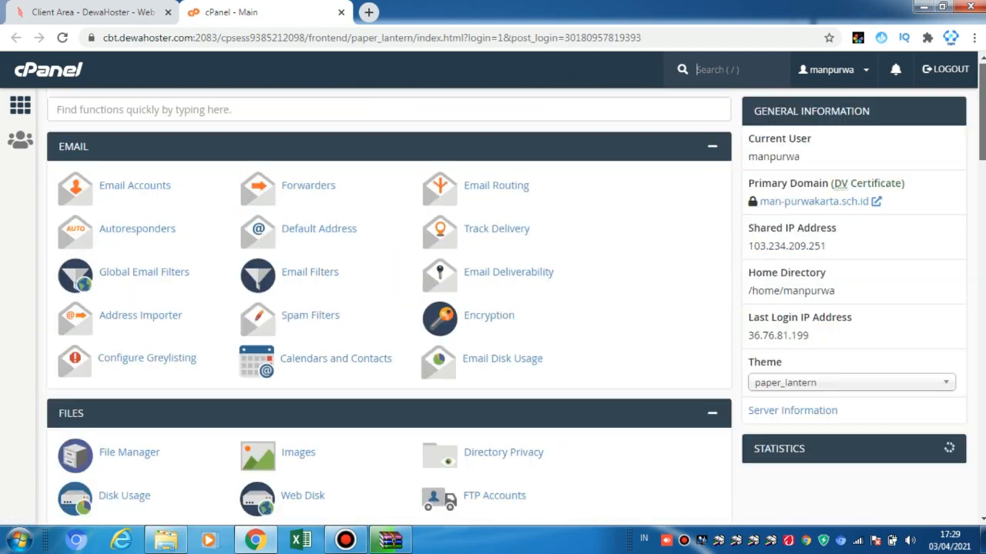
{"action": "left_click", "coordinate": [379, 118]}
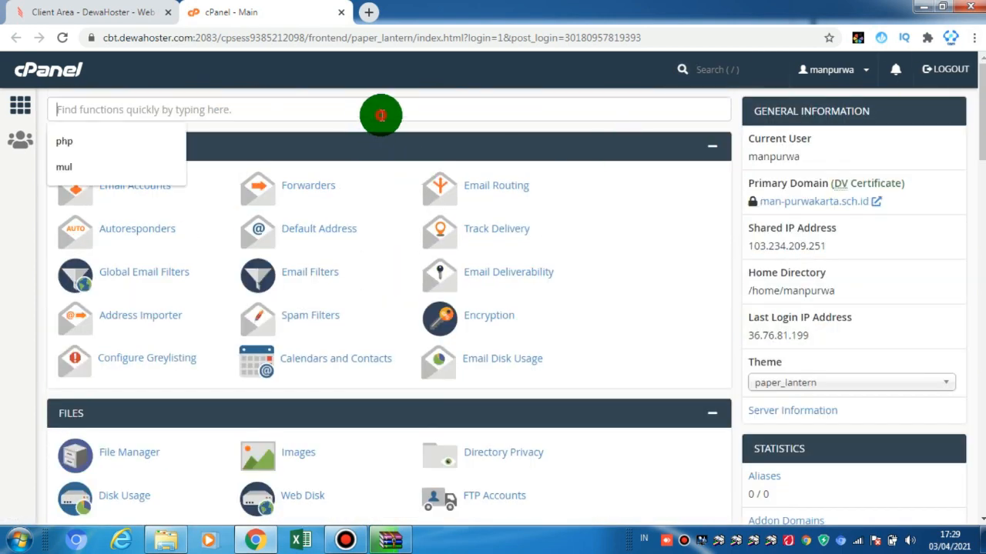
{"action": "type", "text": "subd"}
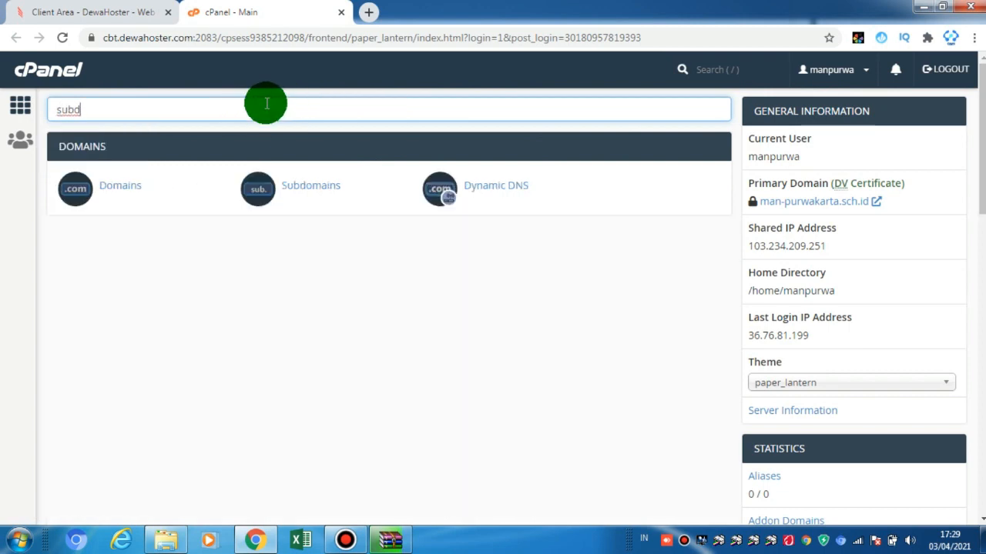
{"action": "type", "text": "omi"}
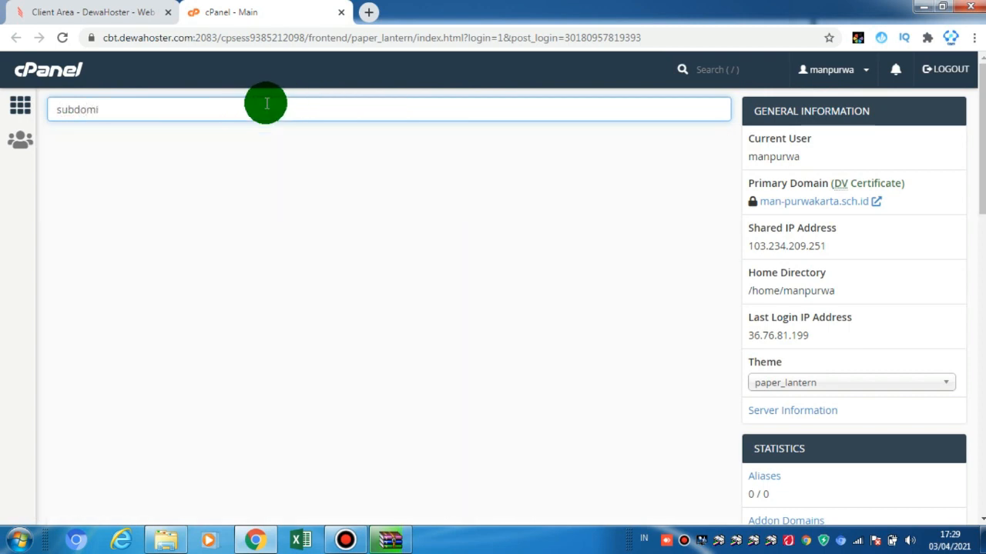
{"action": "key", "text": "BackSpace"}
{"action": "type", "text": "ain"}
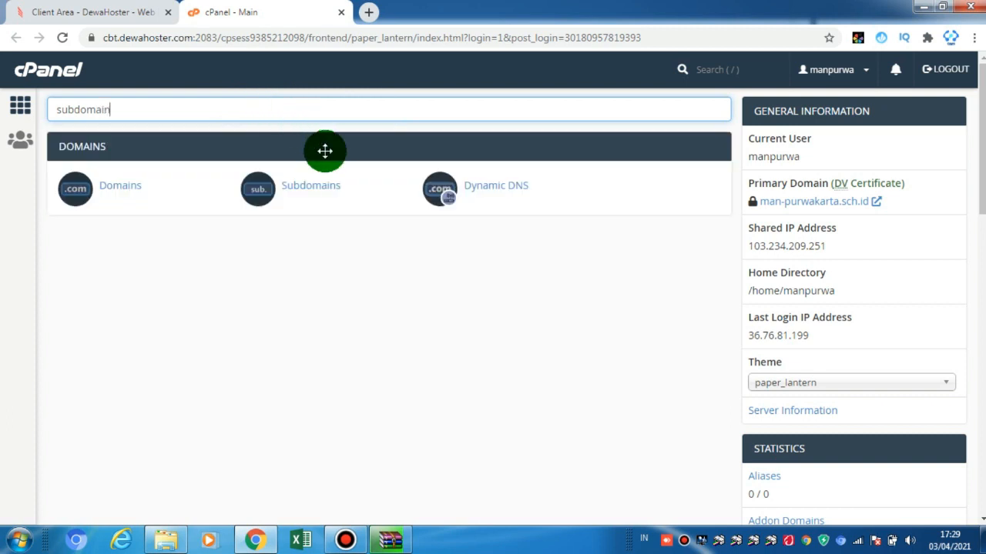
{"action": "left_click", "coordinate": [327, 197]}
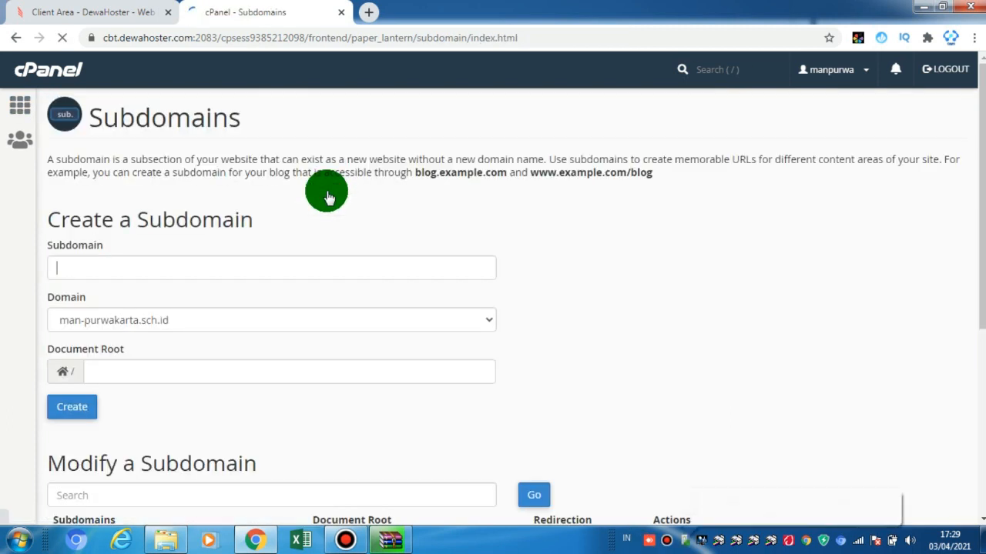
{"action": "left_click", "coordinate": [240, 265]}
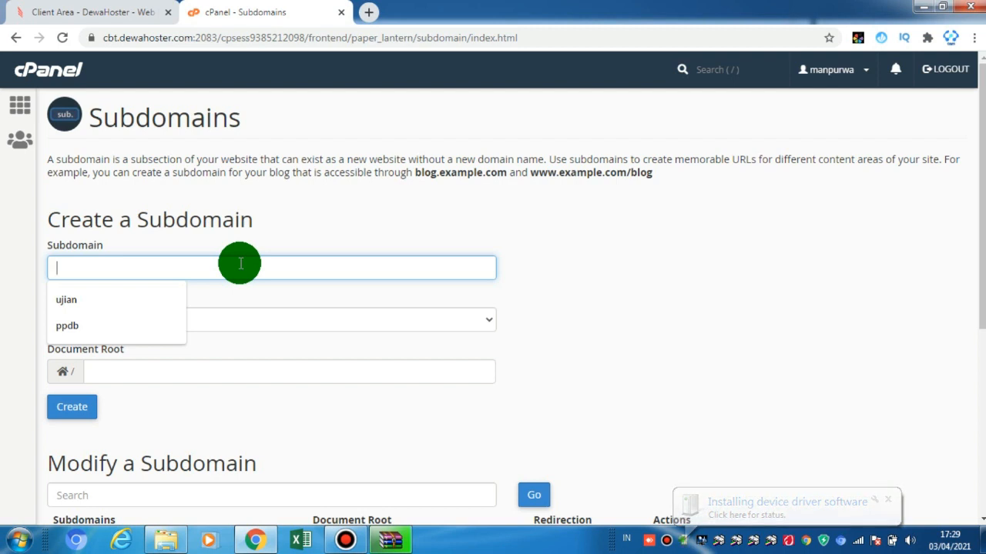
{"action": "type", "text": "pd"}
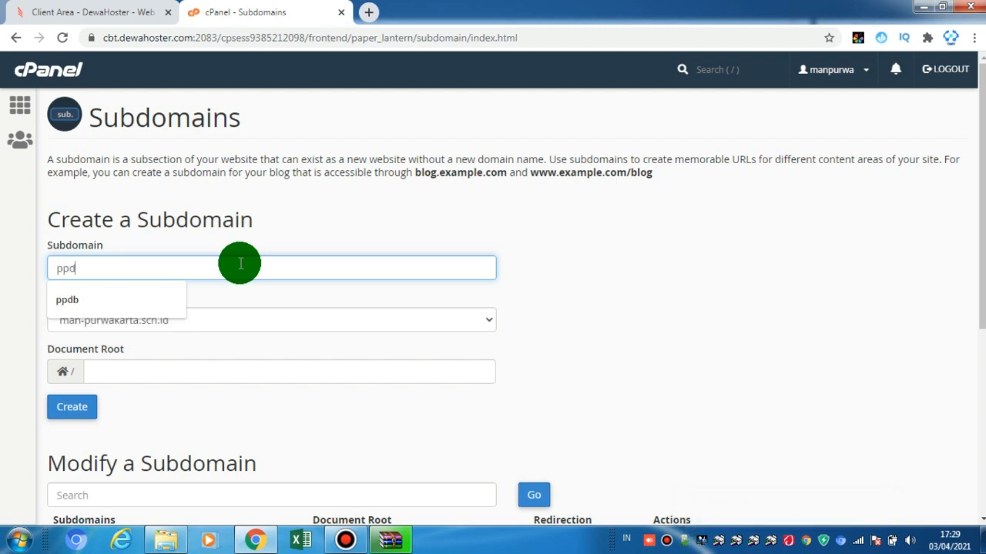
{"action": "type", "text": "bonline"}
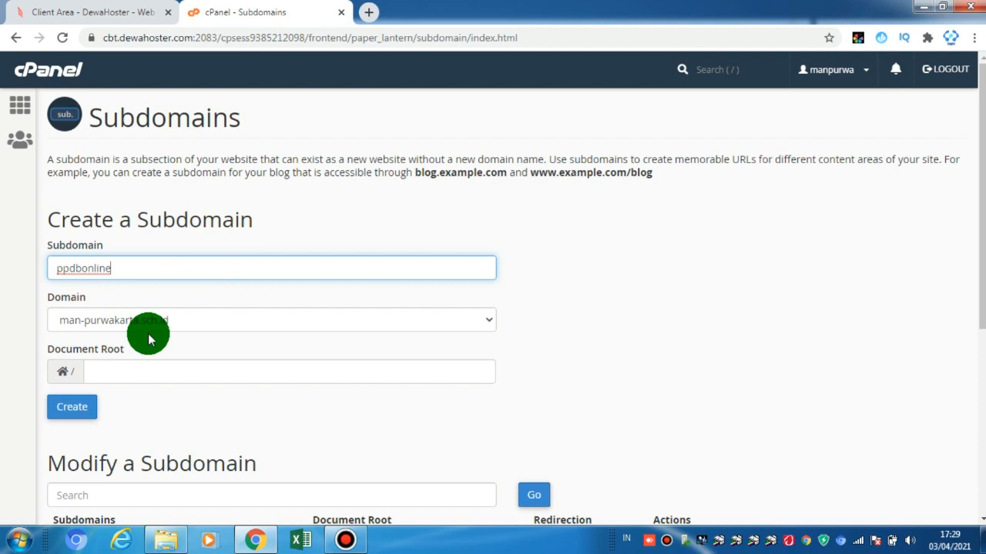
{"action": "left_click", "coordinate": [143, 371]}
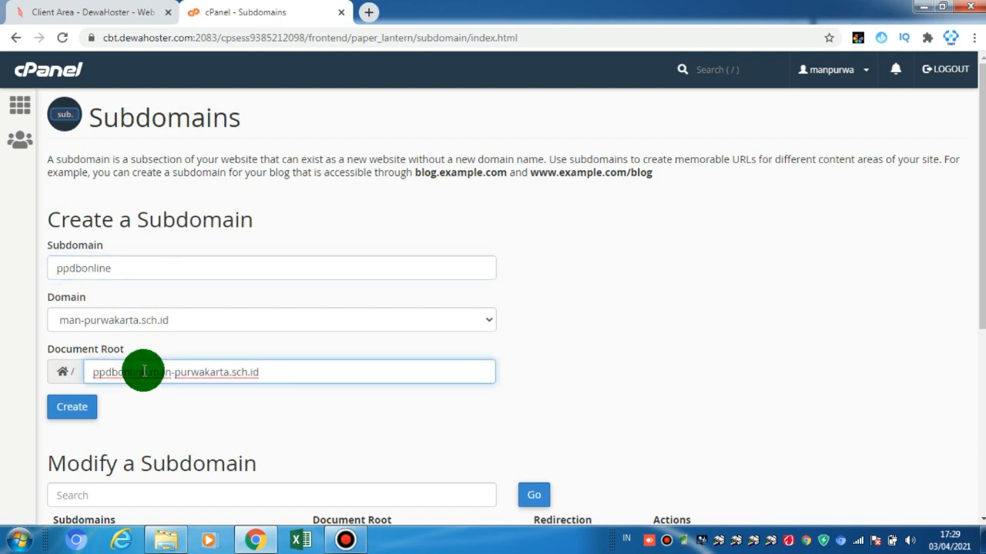
Set the document root to public_html/ppdbonlinenew and create the subdomain
{"action": "left_click_drag", "start_coordinate": [323, 375], "coordinate": [0, 352]}
{"action": "key", "text": "BackSpace"}
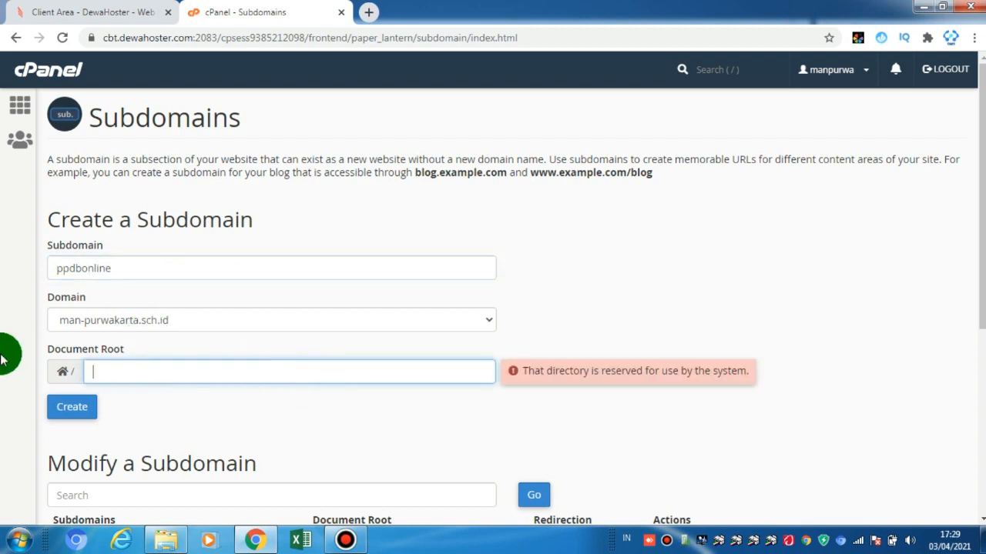
{"action": "type", "text": "pb"}
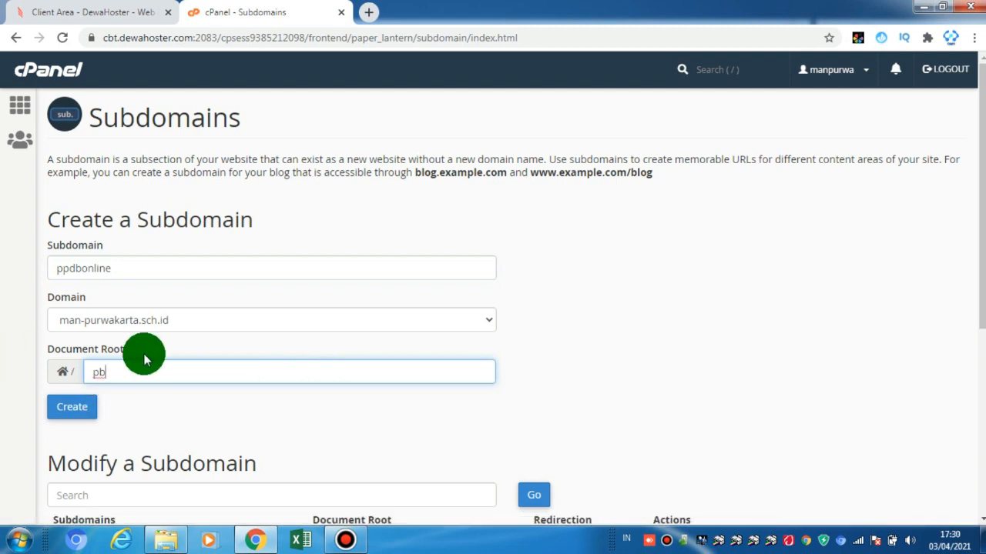
{"action": "key", "text": "BackSpace"}
{"action": "type", "text": "ub"}
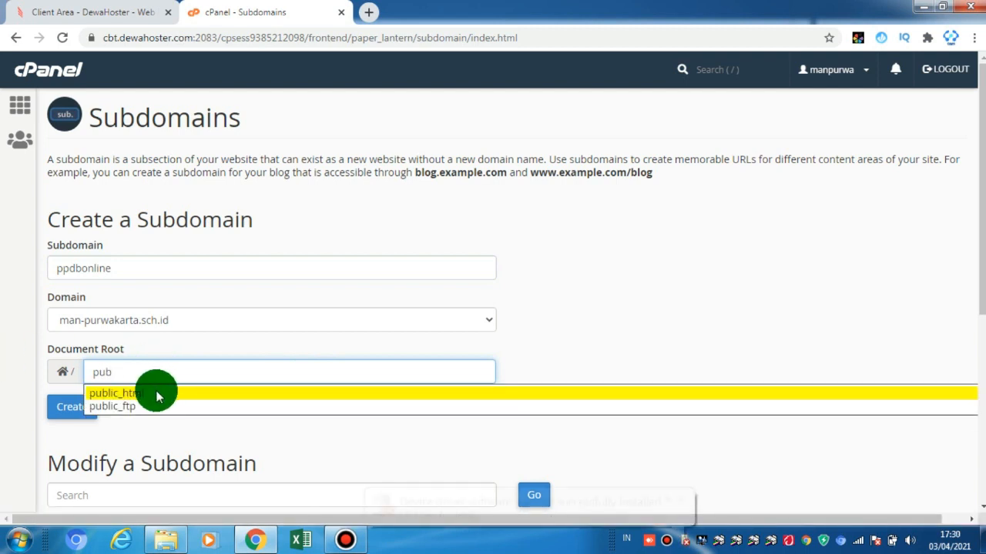
{"action": "left_click", "coordinate": [156, 393]}
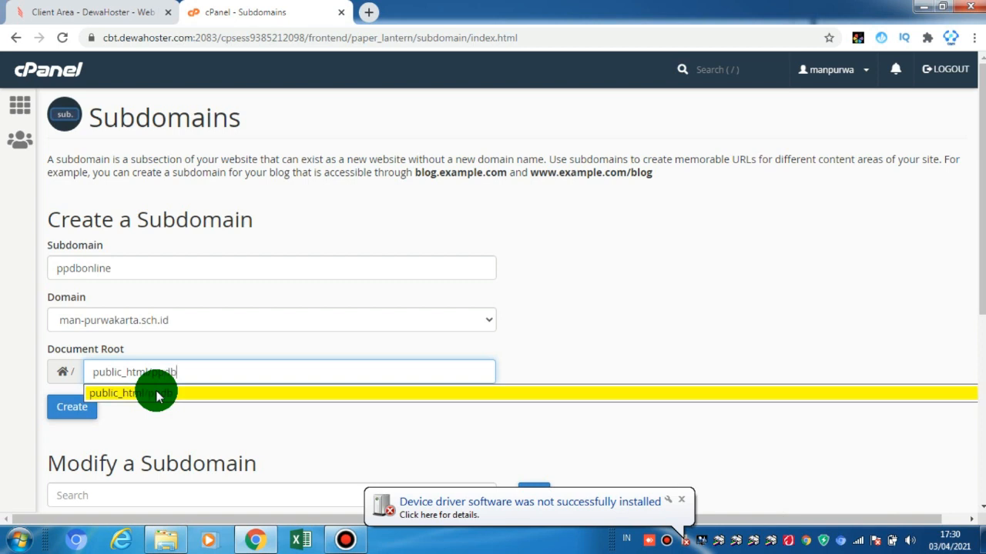
{"action": "type", "text": "/ppdb"}
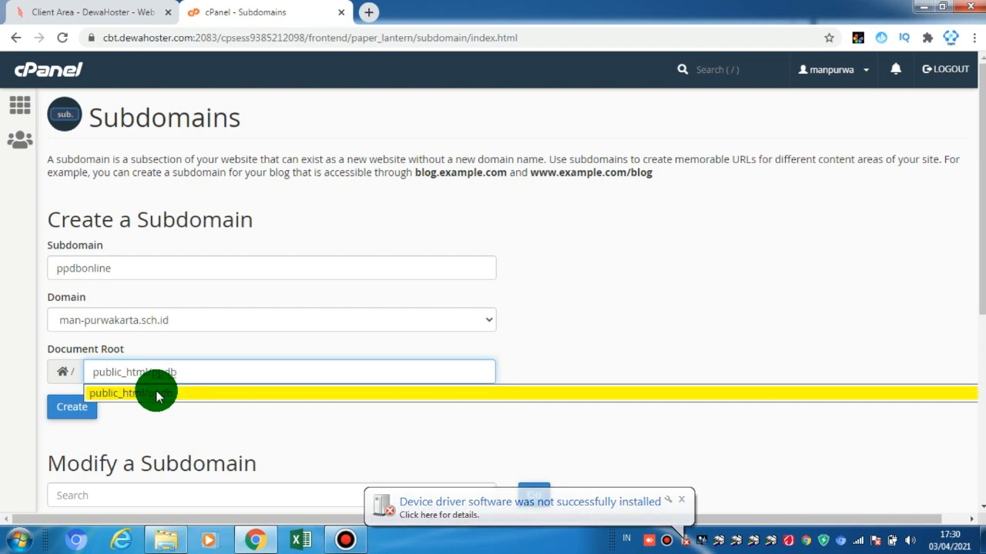
{"action": "type", "text": " o"}
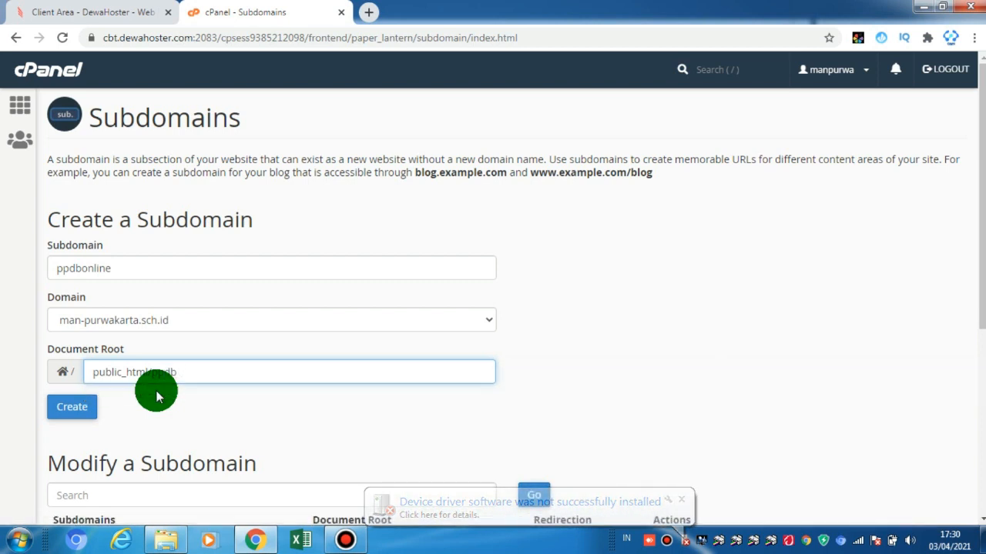
{"action": "key", "text": "BackSpace"}
{"action": "key", "text": "BackSpace"}
{"action": "type", "text": "online"}
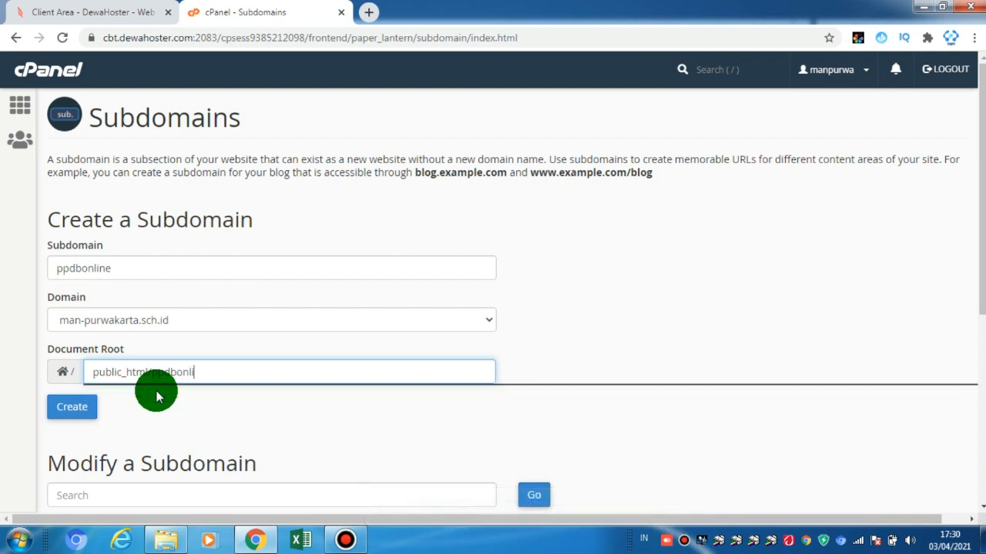
{"action": "type", "text": "new"}
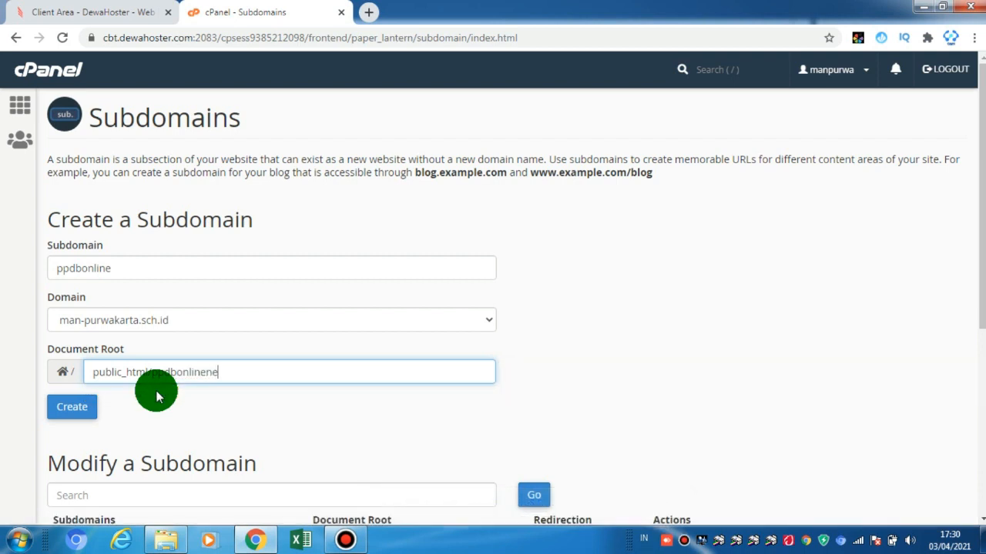
{"action": "left_click", "coordinate": [68, 416]}
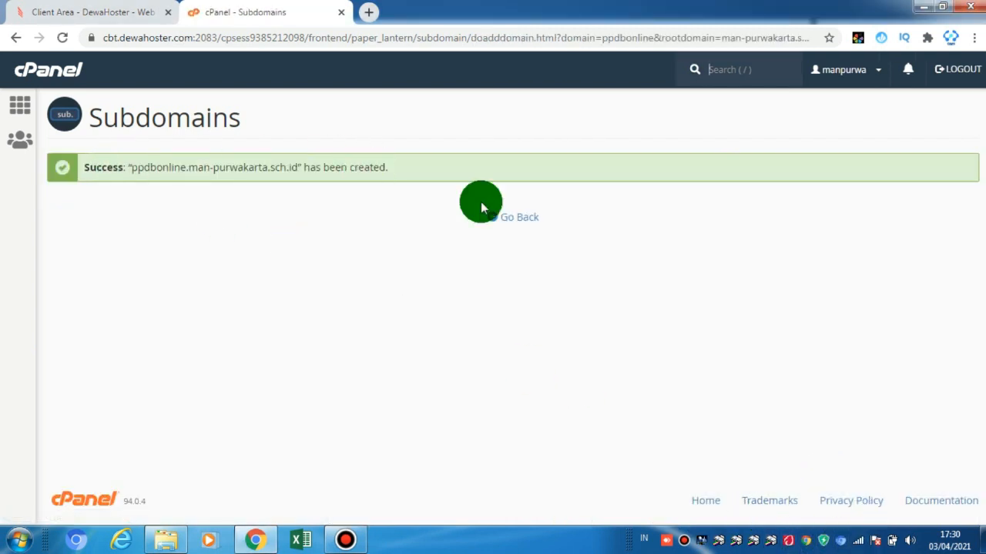
Return to the cPanel dashboard, launch File Manager, and open public_html
{"action": "left_click", "coordinate": [529, 221]}
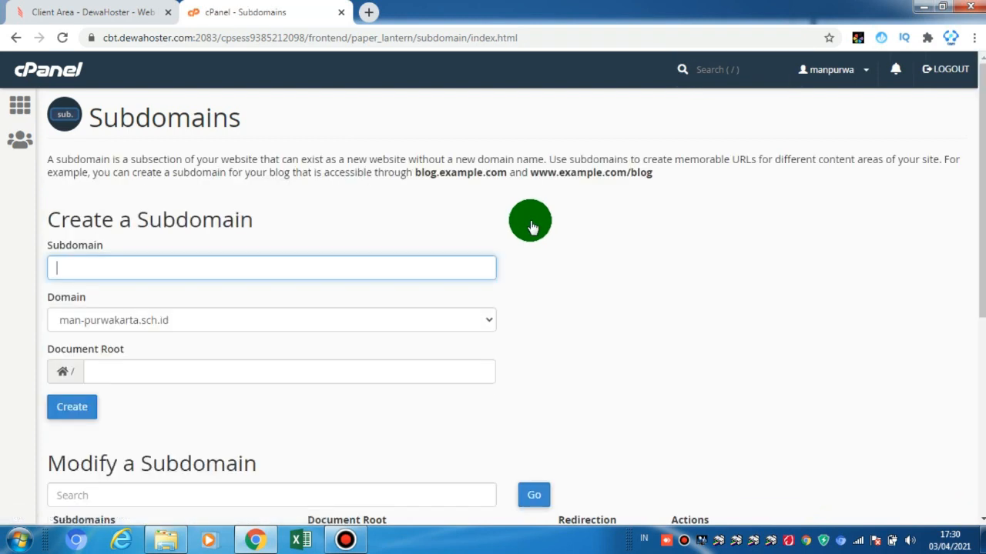
{"action": "left_click", "coordinate": [23, 105]}
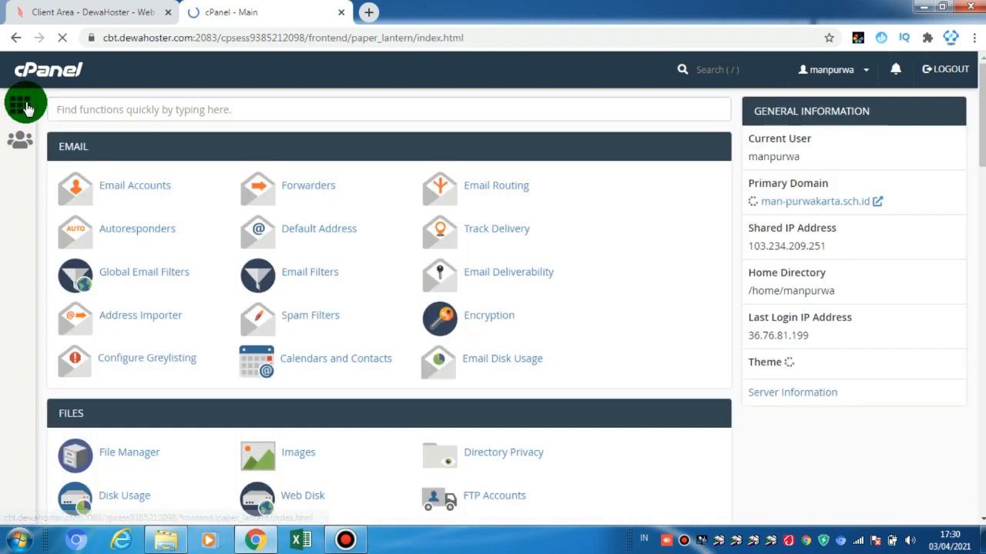
{"action": "left_click", "coordinate": [144, 461]}
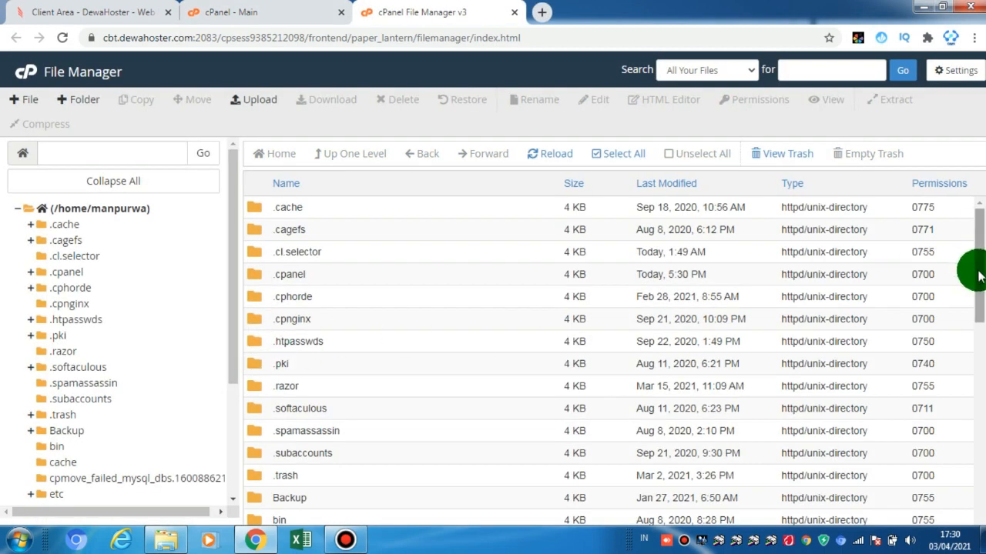
{"action": "left_click_drag", "start_coordinate": [975, 270], "coordinate": [968, 363]}
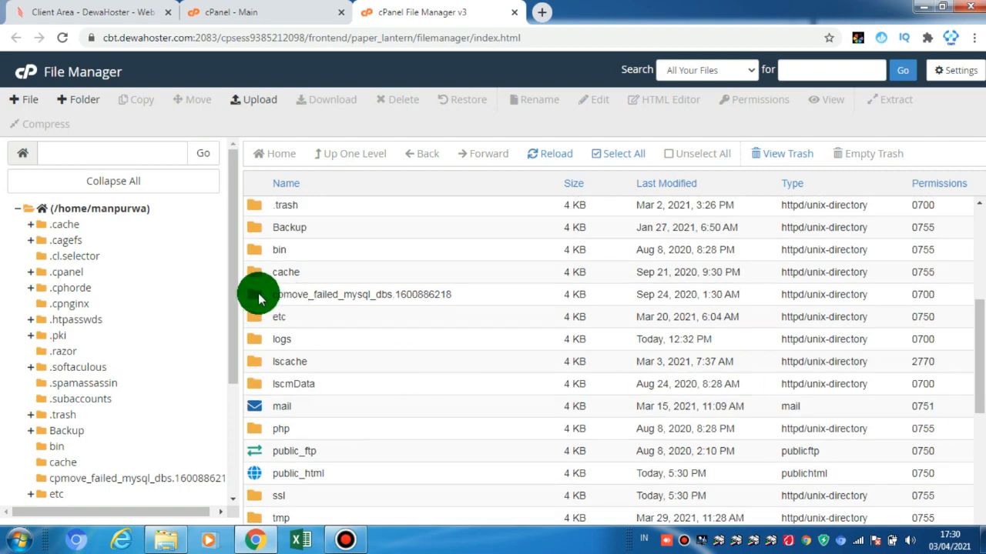
{"action": "left_click_drag", "start_coordinate": [235, 293], "coordinate": [209, 458]}
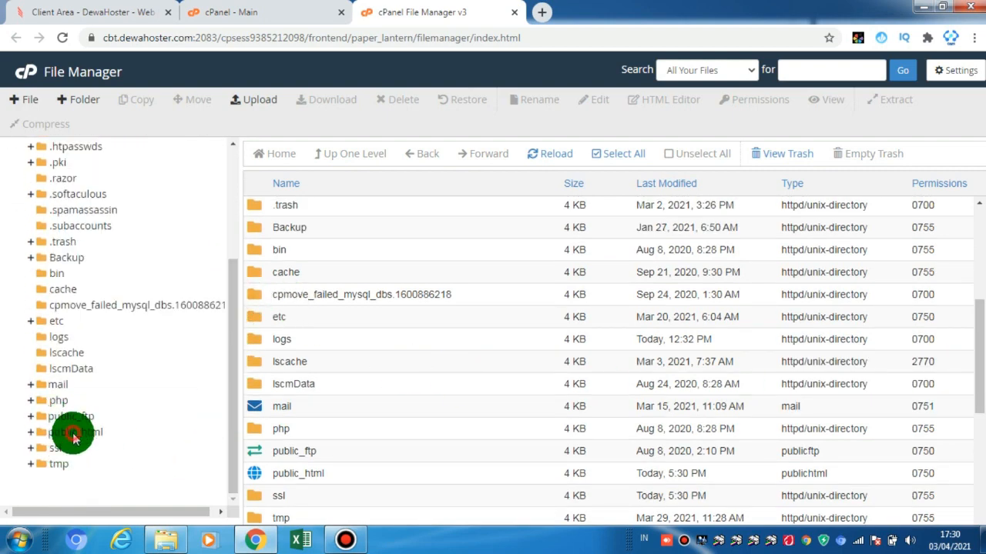
{"action": "left_click", "coordinate": [75, 432]}
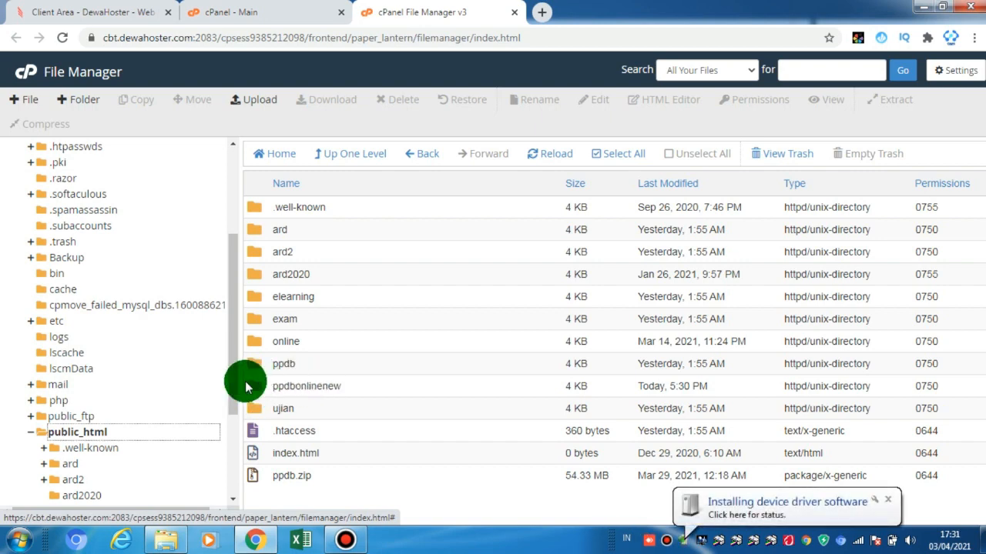
Select all eight default items in ppdbonlinenew and delete them permanently, skipping the trash
{"action": "double_click", "coordinate": [260, 388]}
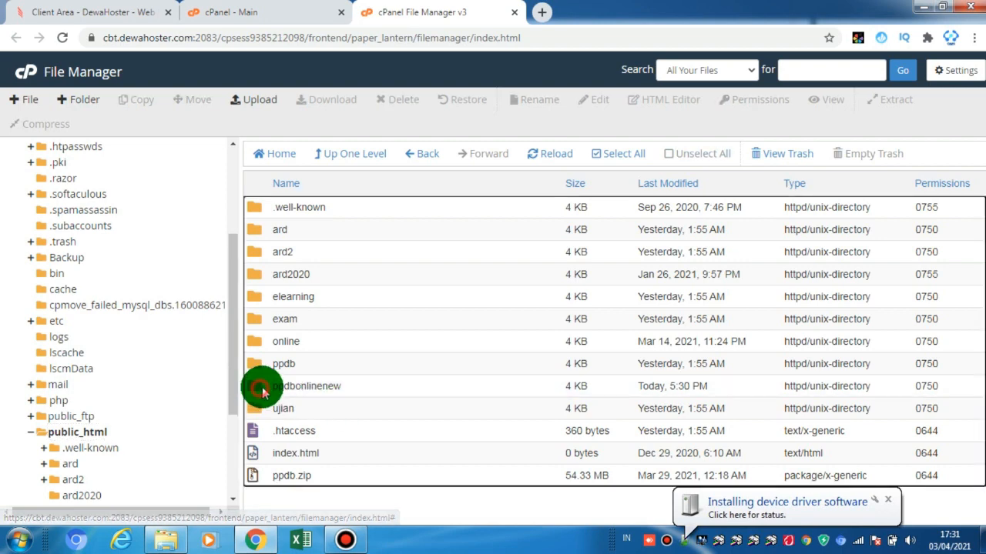
{"action": "left_click", "coordinate": [295, 318]}
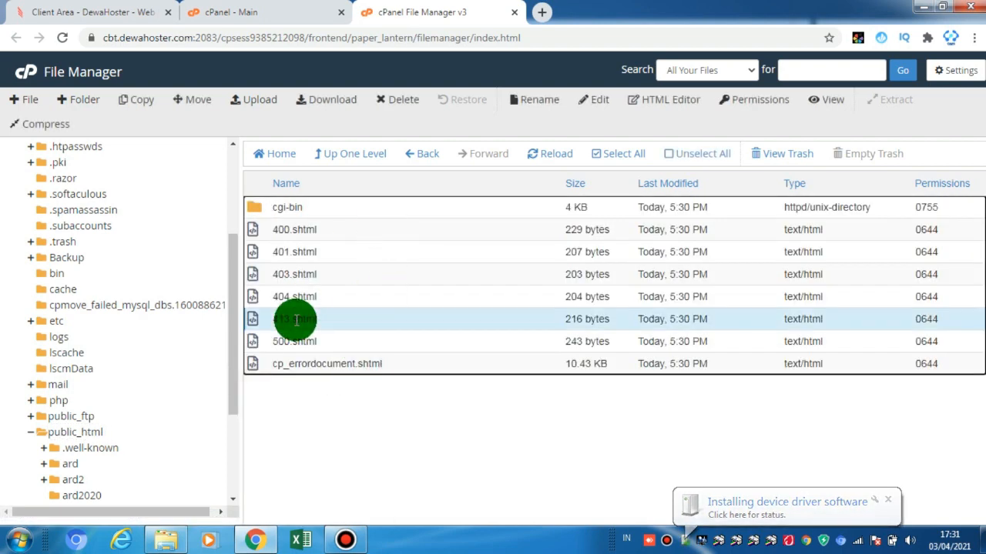
{"action": "key", "text": "ctrl+a"}
{"action": "left_click", "coordinate": [296, 320]}
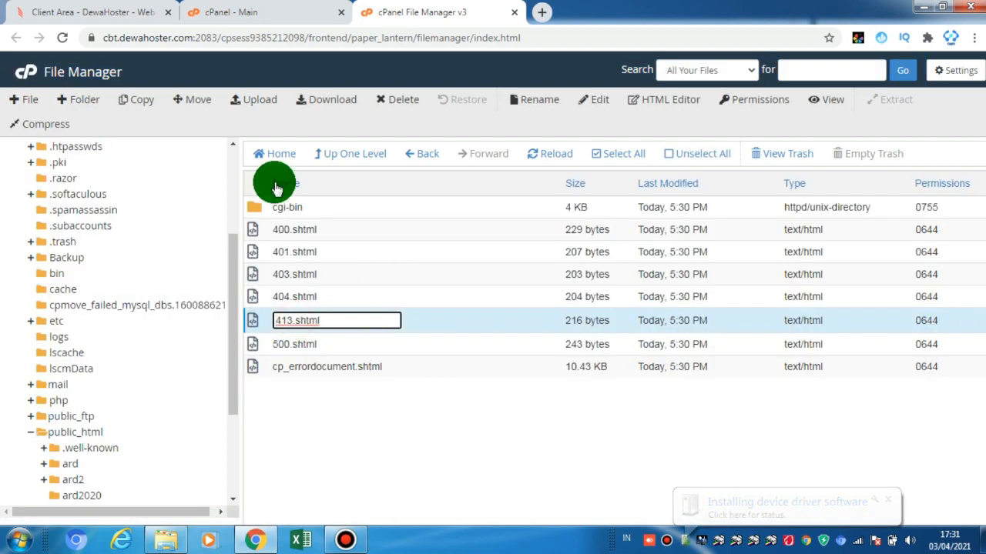
{"action": "left_click", "coordinate": [249, 211]}
{"action": "key", "text": "shift+Down"}
{"action": "key", "text": "shift+Down"}
{"action": "key", "text": "shift+Down"}
{"action": "key", "text": "shift+Down"}
{"action": "key", "text": "shift+Down"}
{"action": "key", "text": "shift+Down"}
{"action": "key", "text": "shift+Down"}
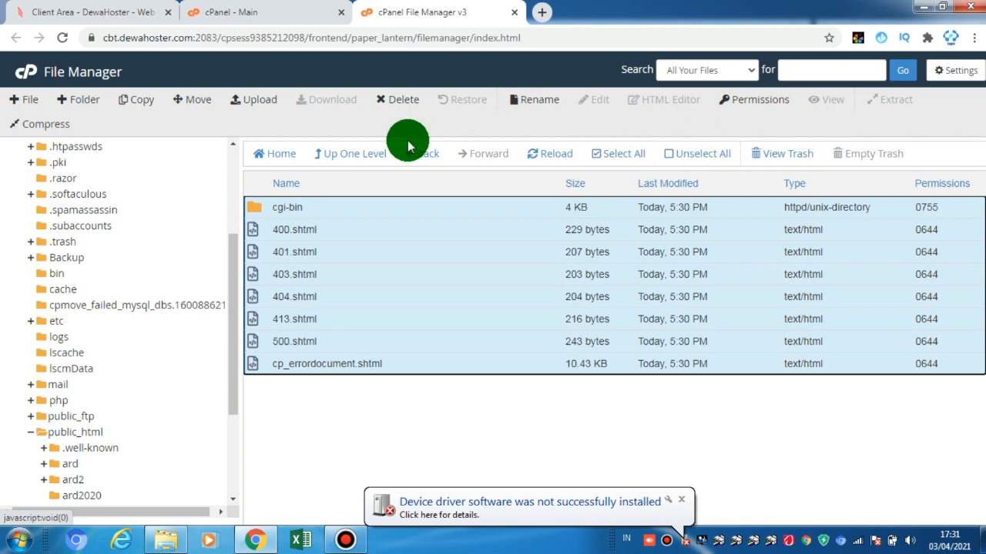
{"action": "left_click", "coordinate": [402, 107]}
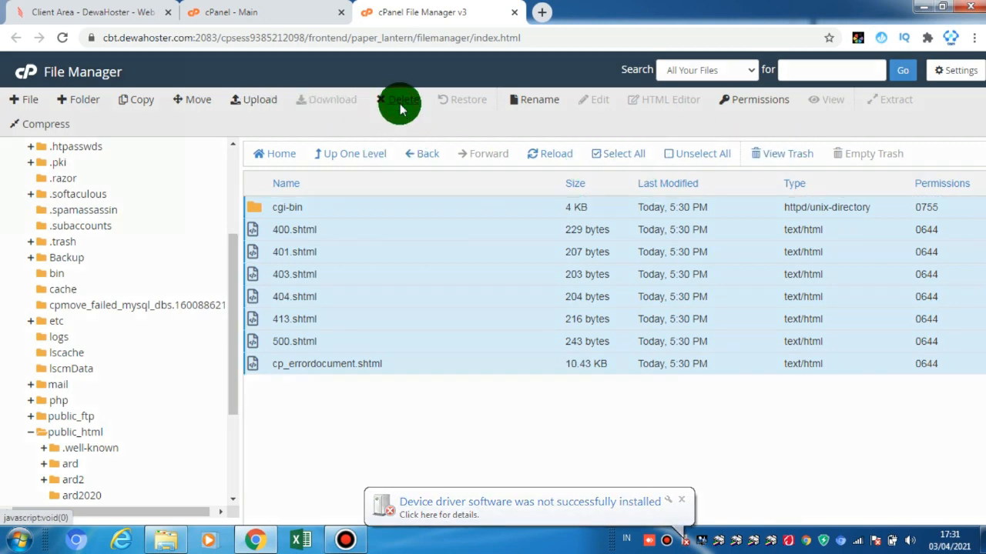
{"action": "left_click", "coordinate": [344, 330]}
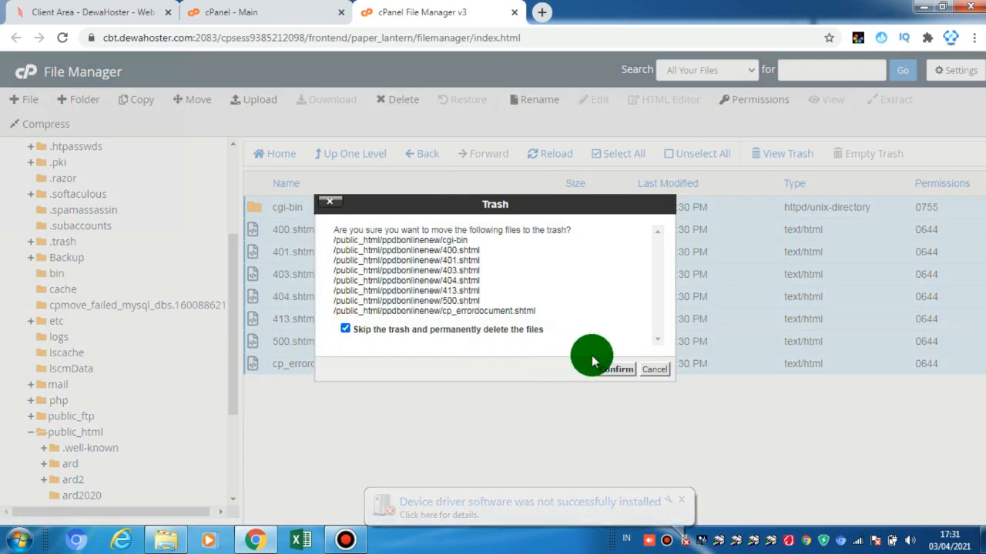
{"action": "left_click", "coordinate": [614, 369]}
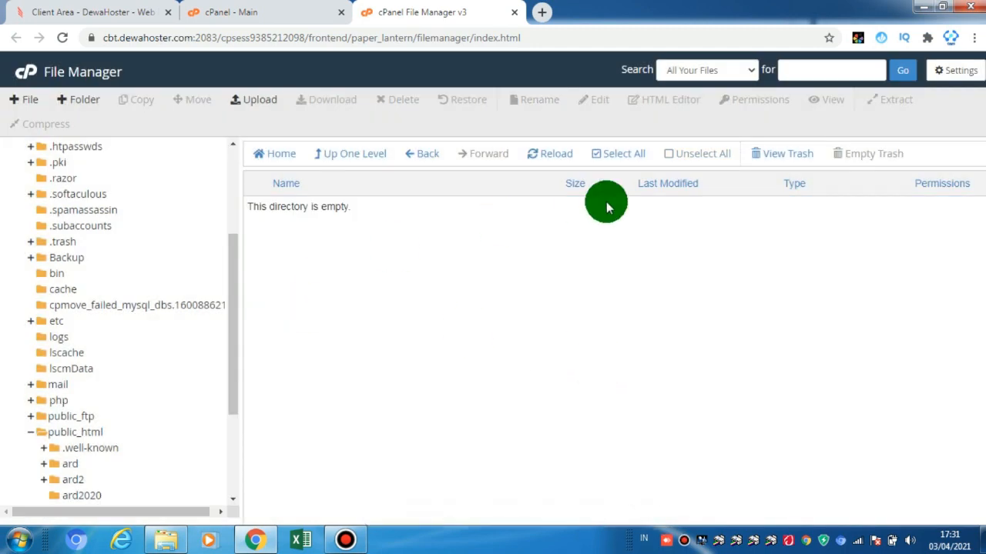
Choose the 53.9 MB ppdb (3) zip from the Music library for upload to ppdbonlinenew
{"action": "left_click", "coordinate": [257, 101]}
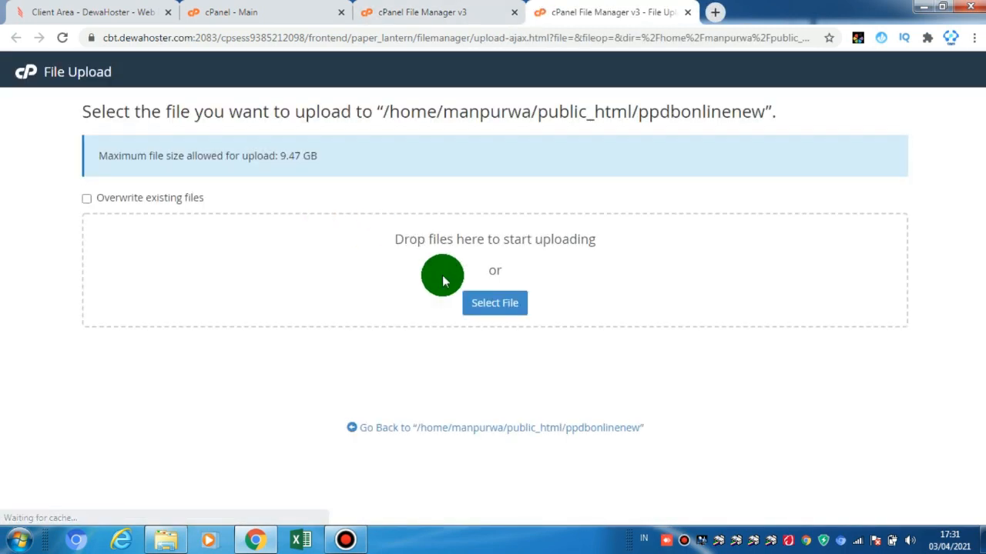
{"action": "left_click", "coordinate": [499, 308]}
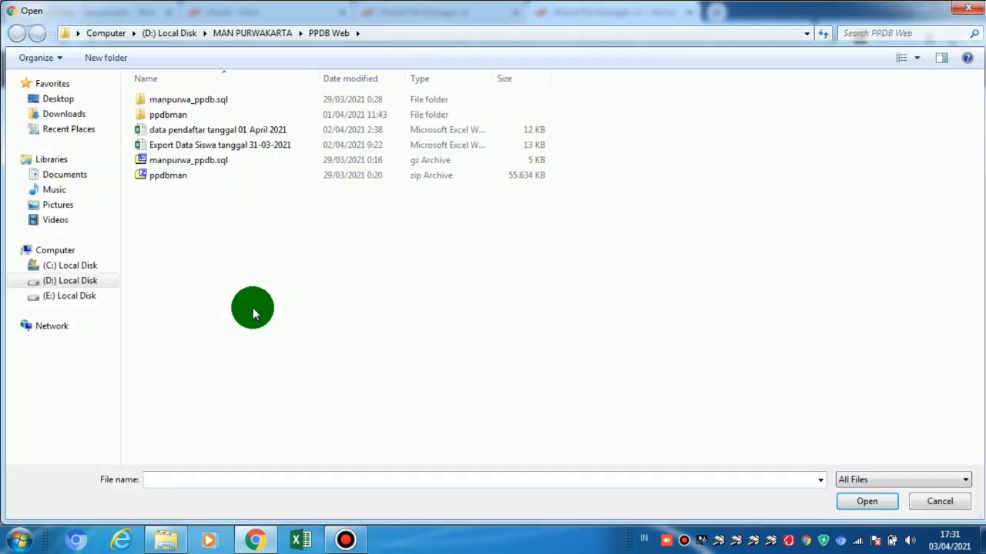
{"action": "left_click", "coordinate": [53, 206]}
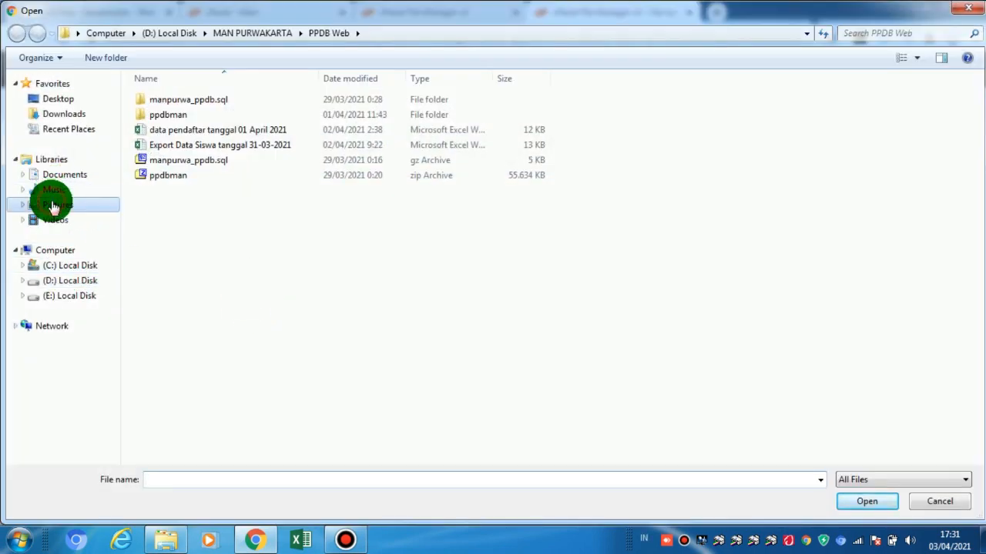
{"action": "left_click", "coordinate": [49, 189]}
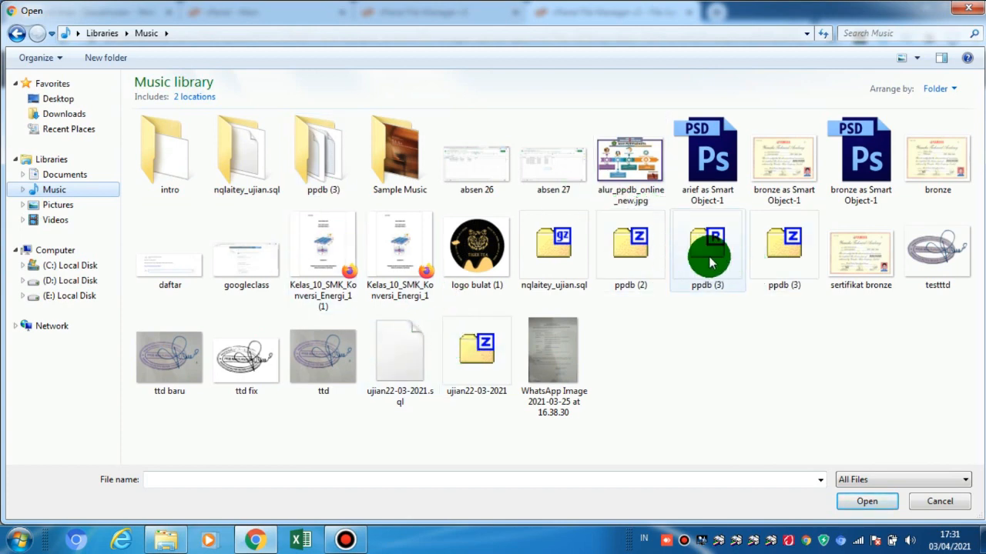
{"action": "mouse_move", "coordinate": [801, 276]}
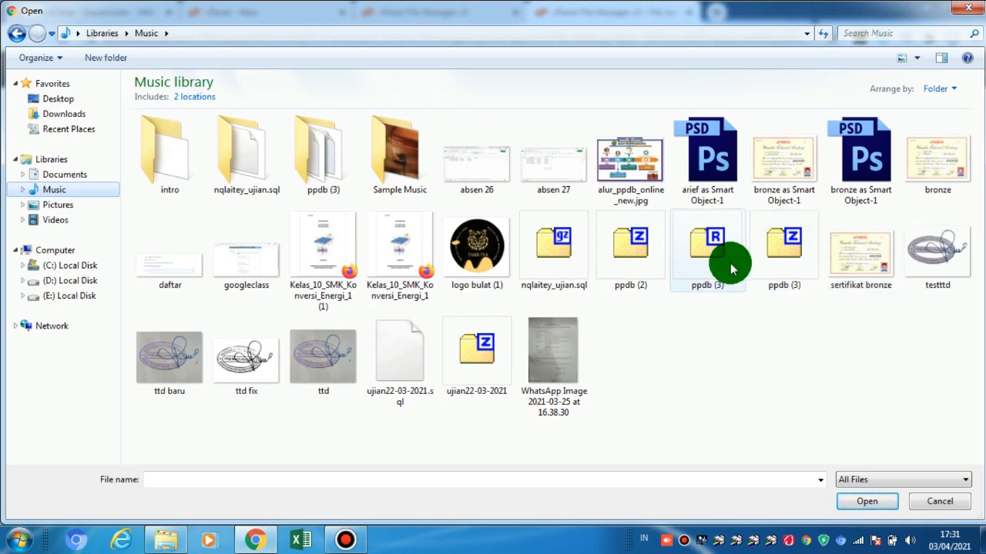
{"action": "mouse_move", "coordinate": [731, 268]}
{"action": "left_click", "coordinate": [785, 265]}
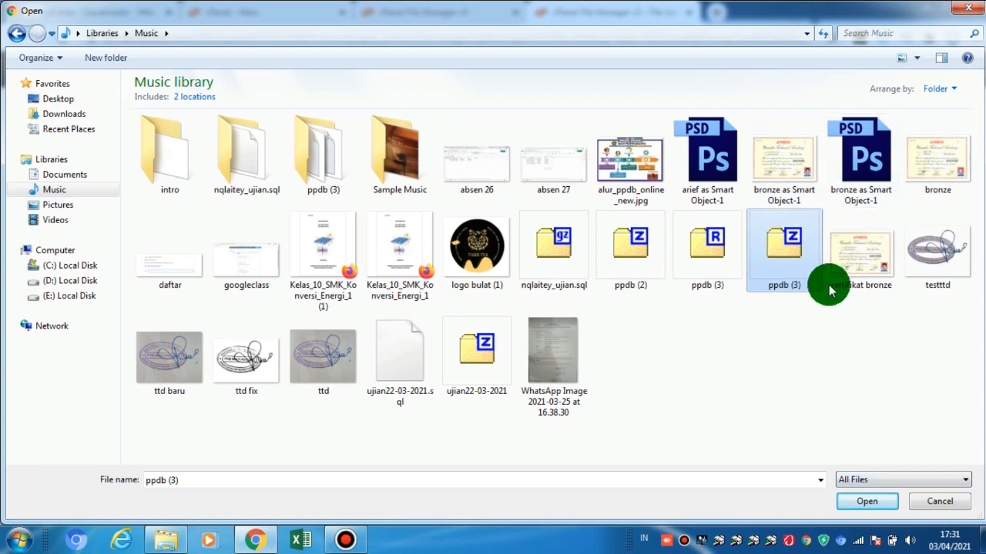
{"action": "mouse_move", "coordinate": [766, 229]}
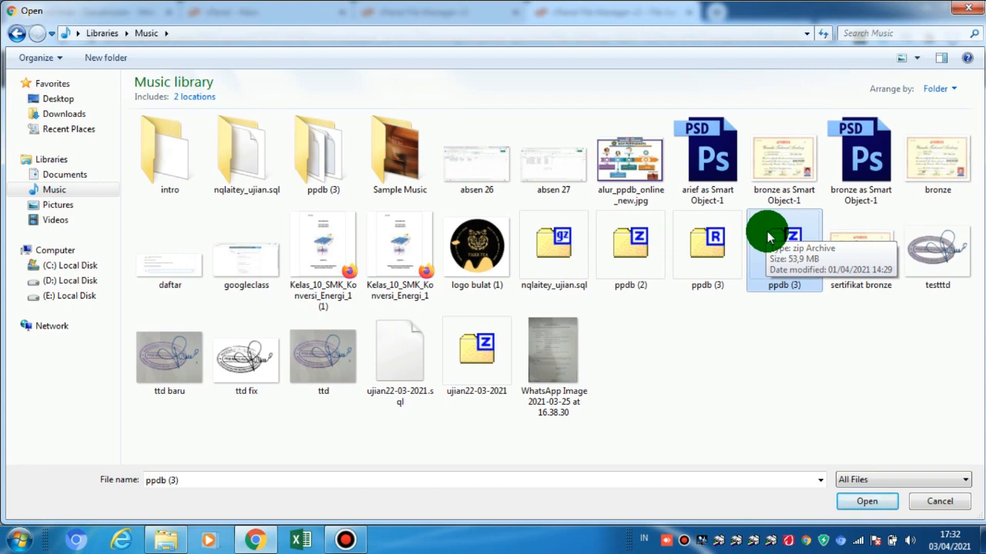
{"action": "left_click", "coordinate": [873, 505]}
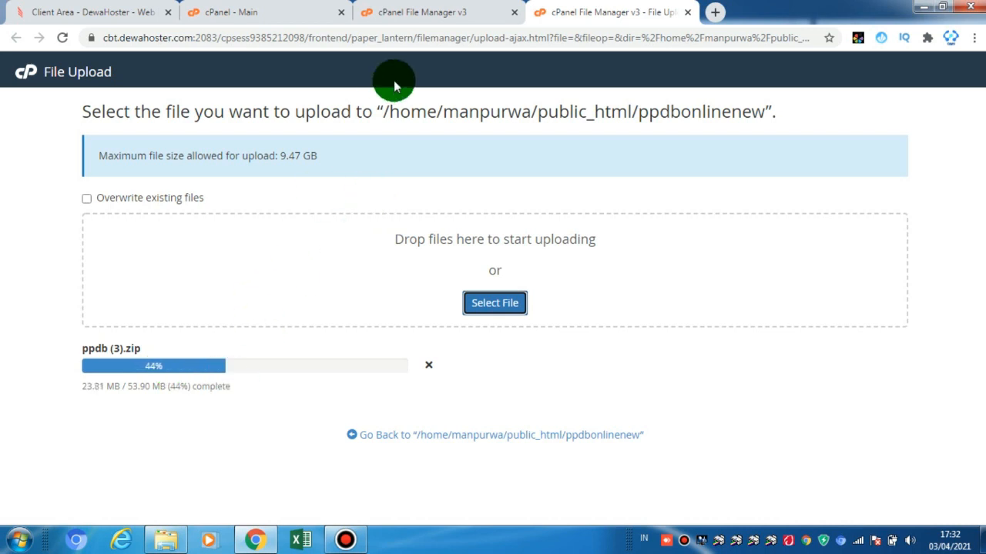
Go through the File Manager tab to the cPanel - Main tab while the upload continues
{"action": "left_click", "coordinate": [455, 9]}
{"action": "left_click", "coordinate": [227, 11]}
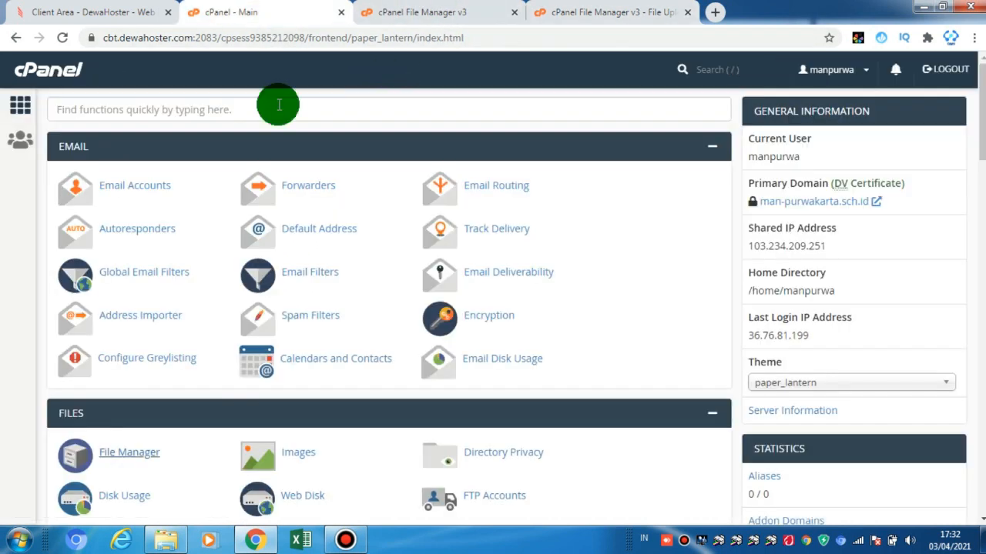
Create database ppdbonlinenew (manpurwa_ppdbonlinenew) in the MySQL Database Wizard and proceed to Step 2
{"action": "left_click", "coordinate": [159, 102]}
{"action": "type", "text": "sql"}
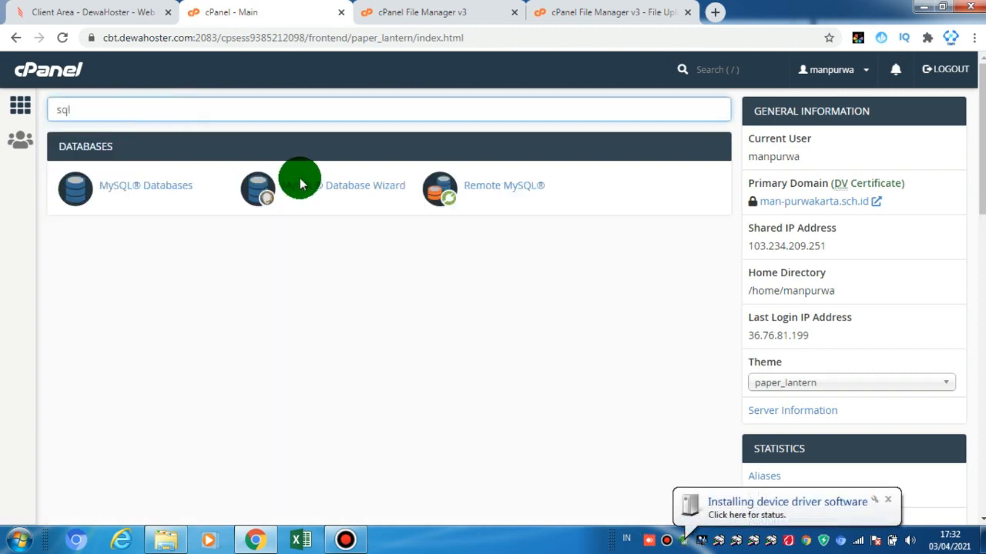
{"action": "left_click", "coordinate": [300, 183]}
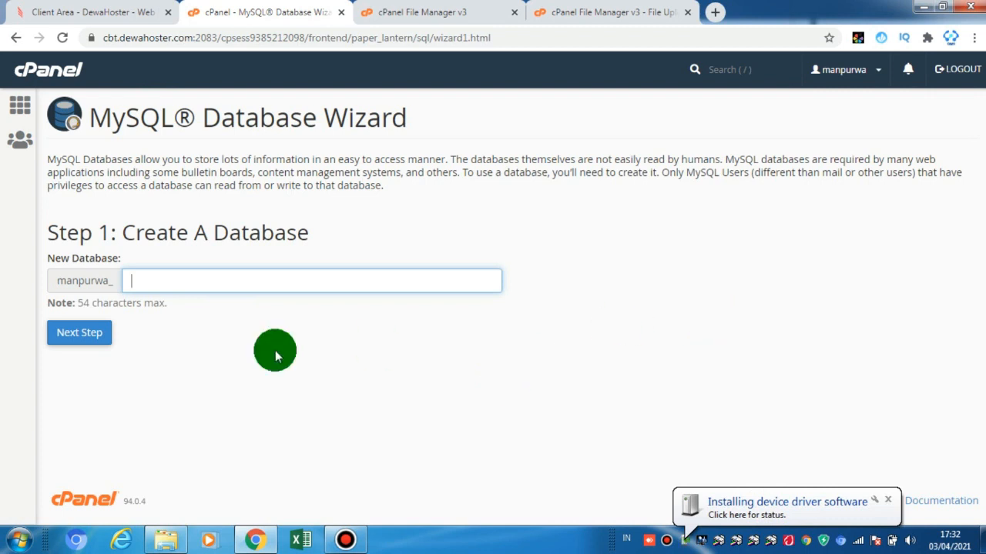
{"action": "type", "text": "ppdbonli"}
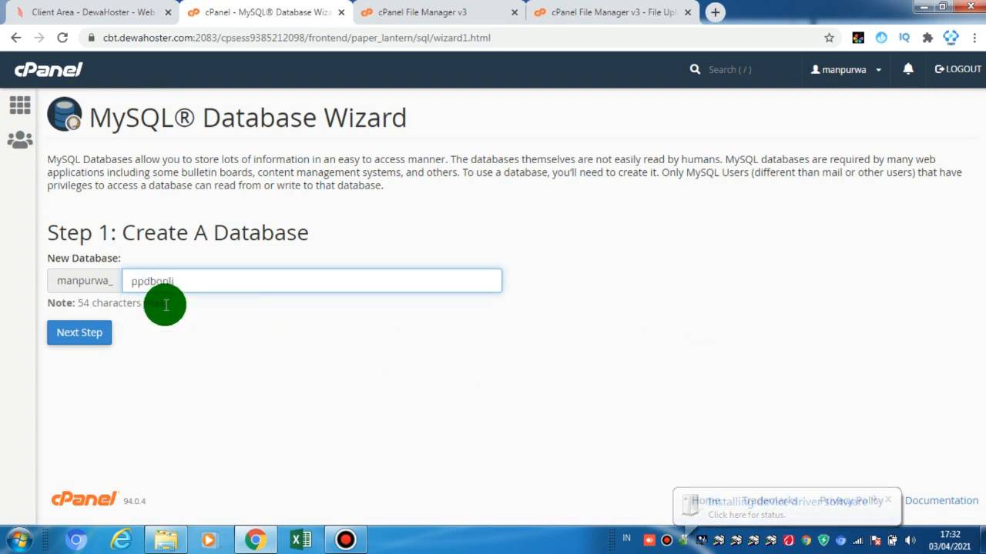
{"action": "type", "text": "new"}
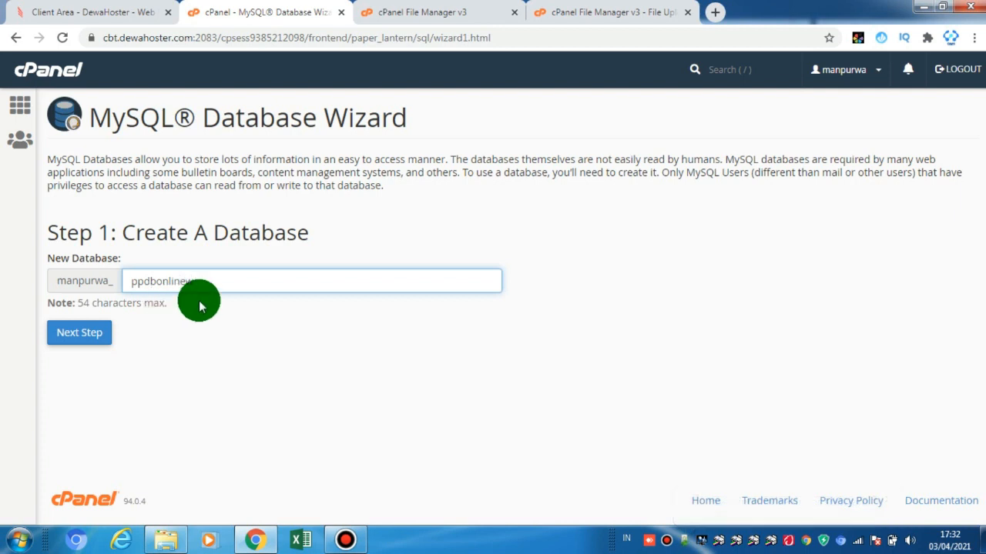
{"action": "left_click", "coordinate": [207, 285]}
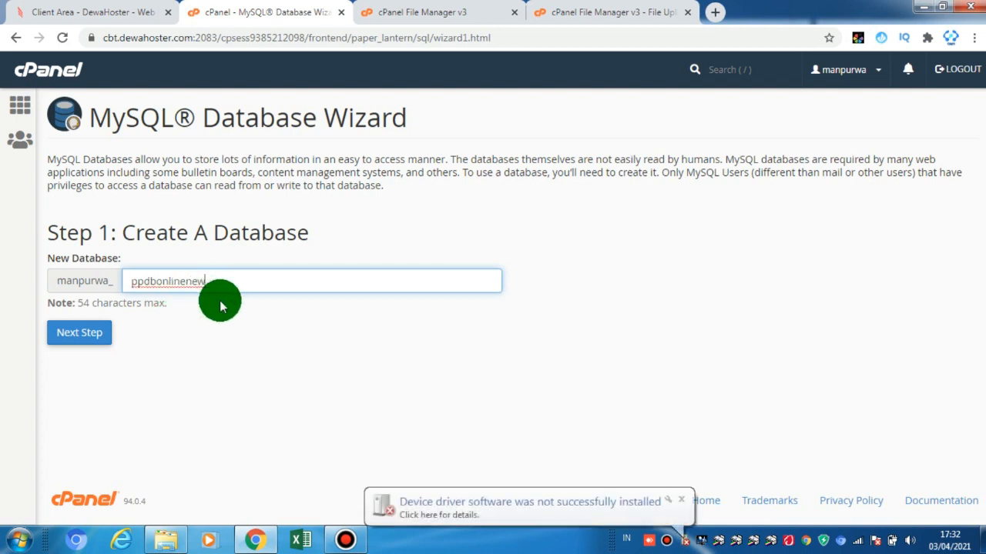
{"action": "left_click", "coordinate": [81, 331]}
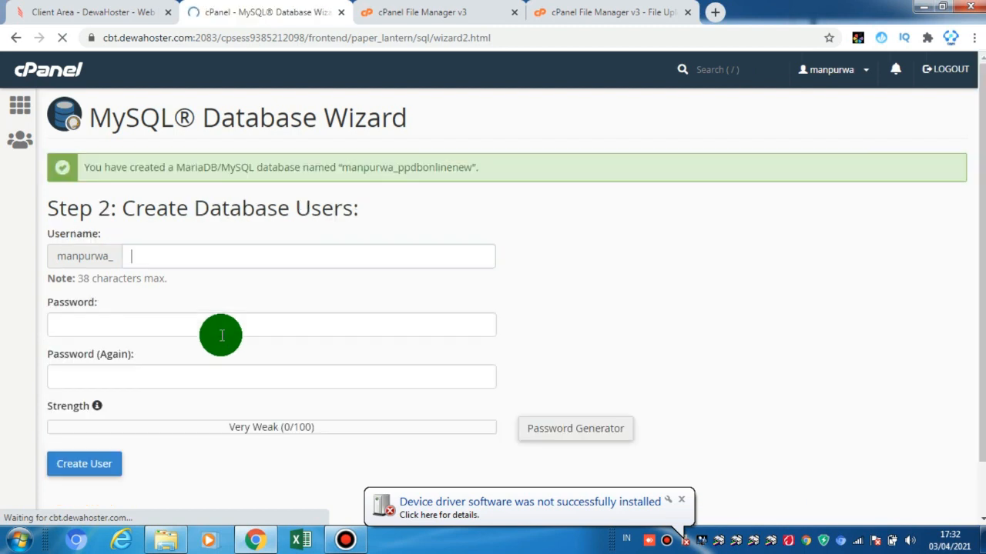
Create database user ppdbonlinenew, entering a strong password in both password fields
{"action": "left_click", "coordinate": [231, 320]}
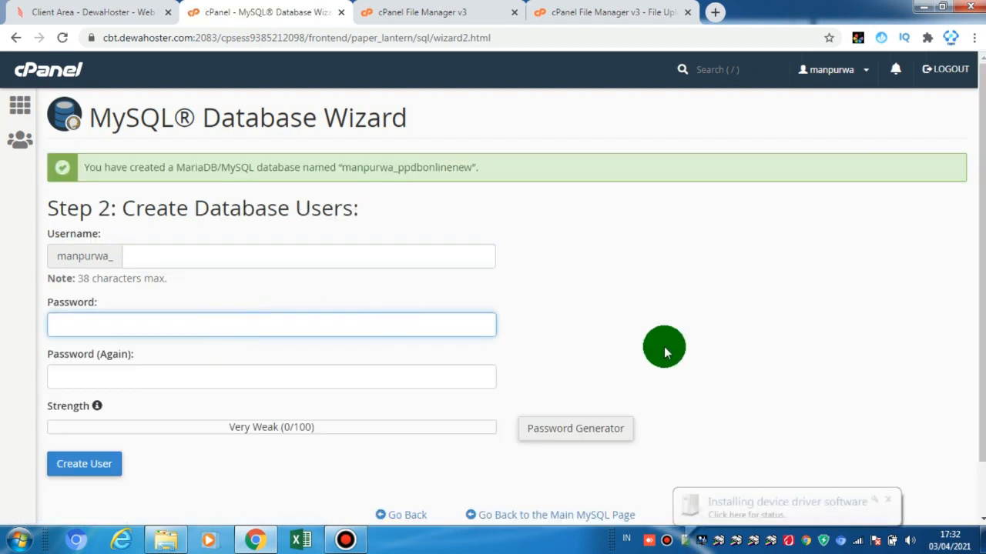
{"action": "scroll", "coordinate": [947, 385], "scroll_direction": "down", "scroll_amount": 1}
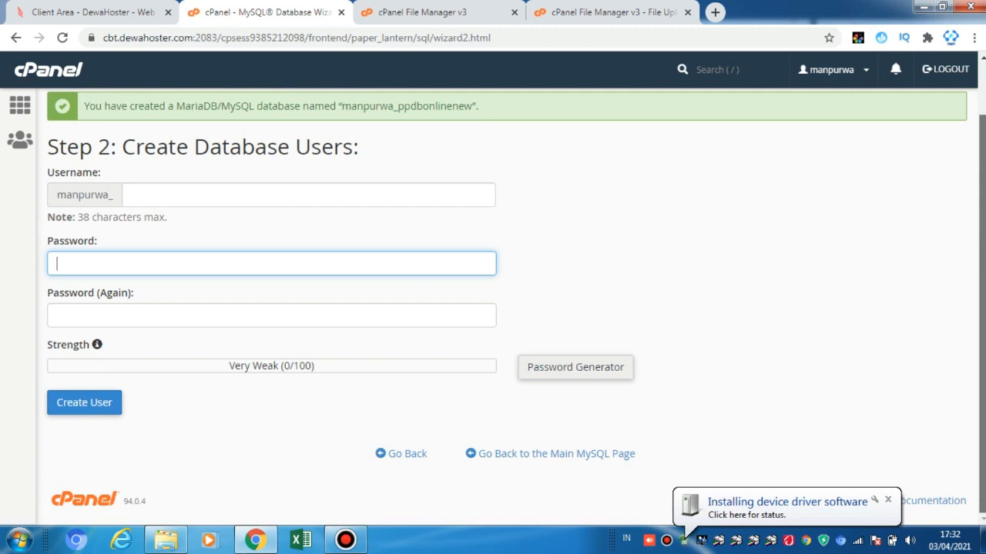
{"action": "scroll", "coordinate": [947, 385], "scroll_direction": "up", "scroll_amount": 1}
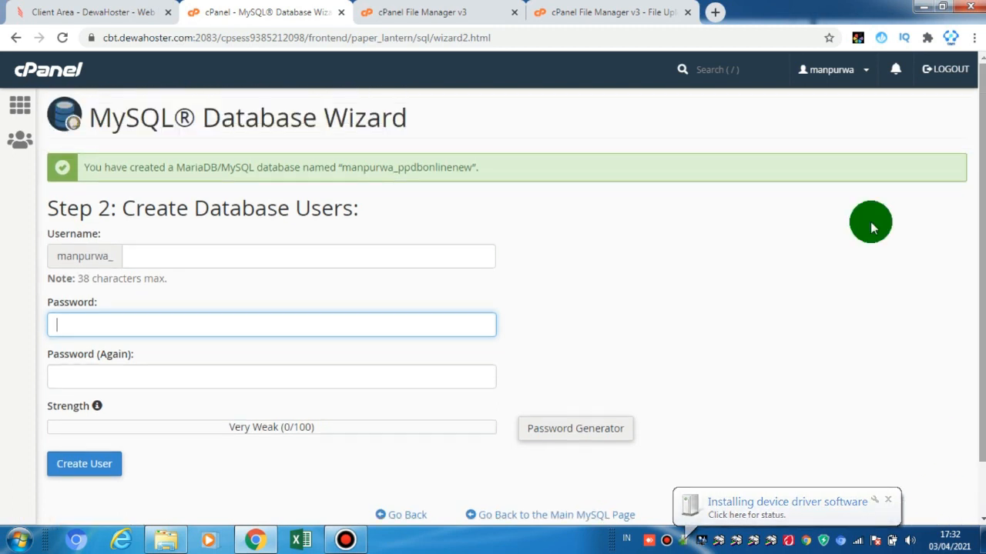
{"action": "left_click", "coordinate": [252, 251]}
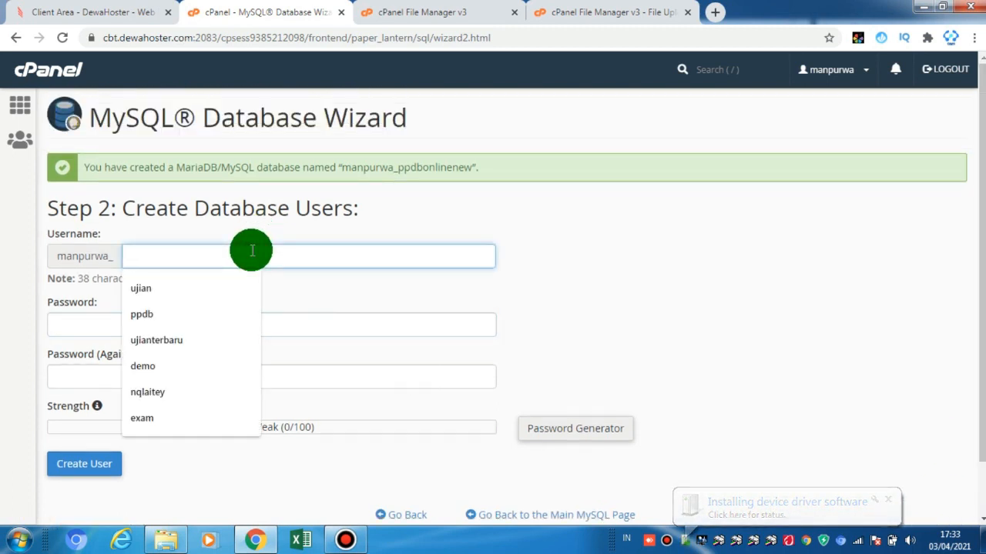
{"action": "type", "text": "ppdbonlinenew"}
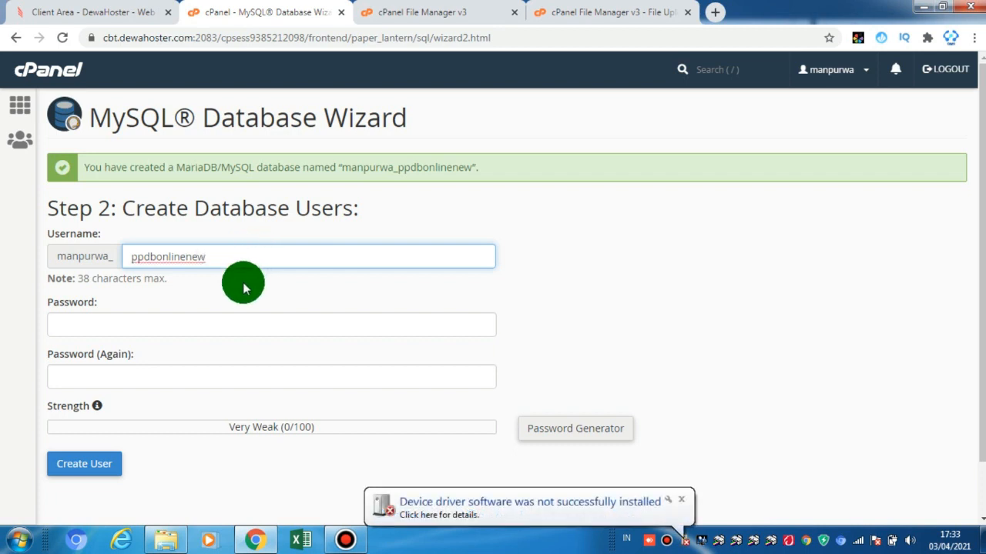
{"action": "left_click", "coordinate": [169, 326]}
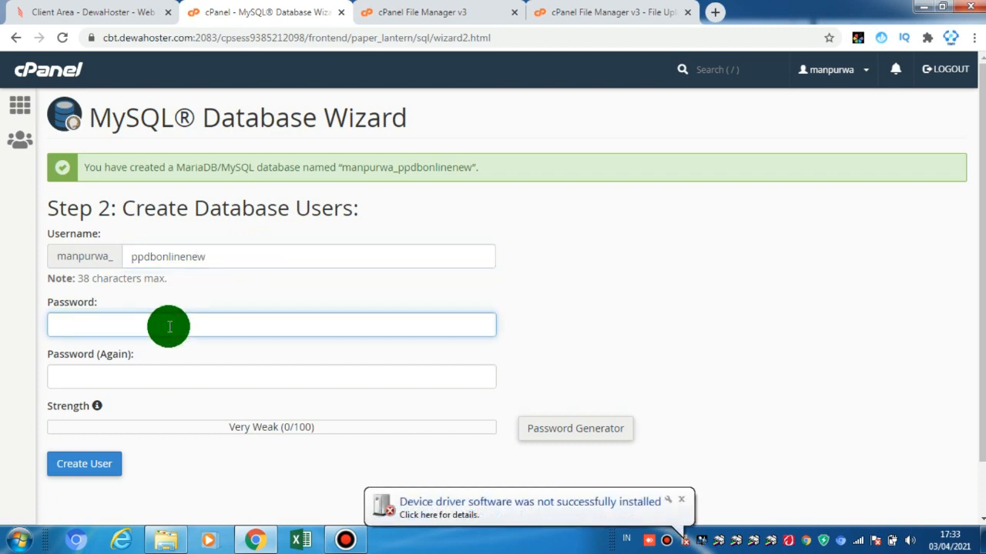
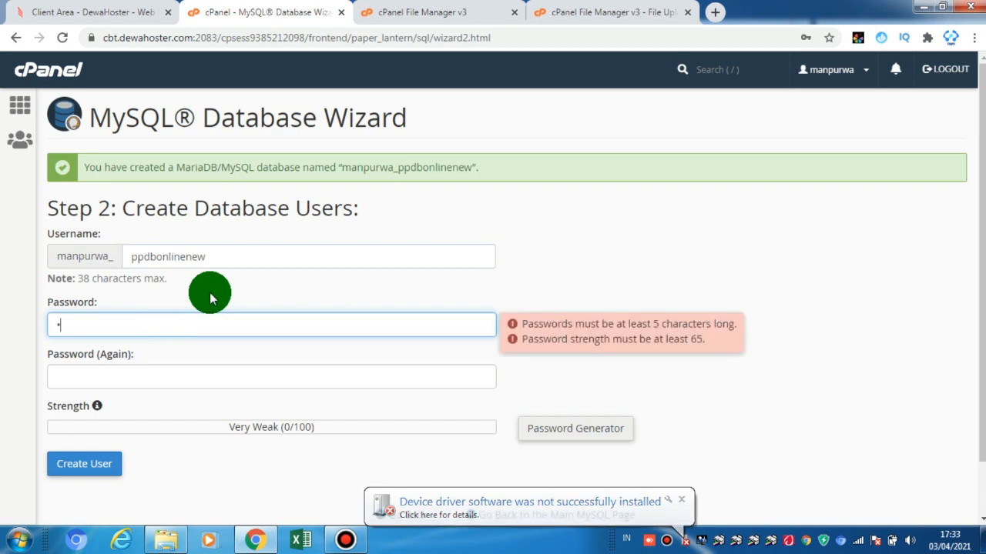
{"action": "key", "text": "BackSpace"}
{"action": "key", "text": "BackSpace"}
{"action": "key", "text": "BackSpace"}
{"action": "key", "text": "BackSpace"}
{"action": "key", "text": "BackSpace"}
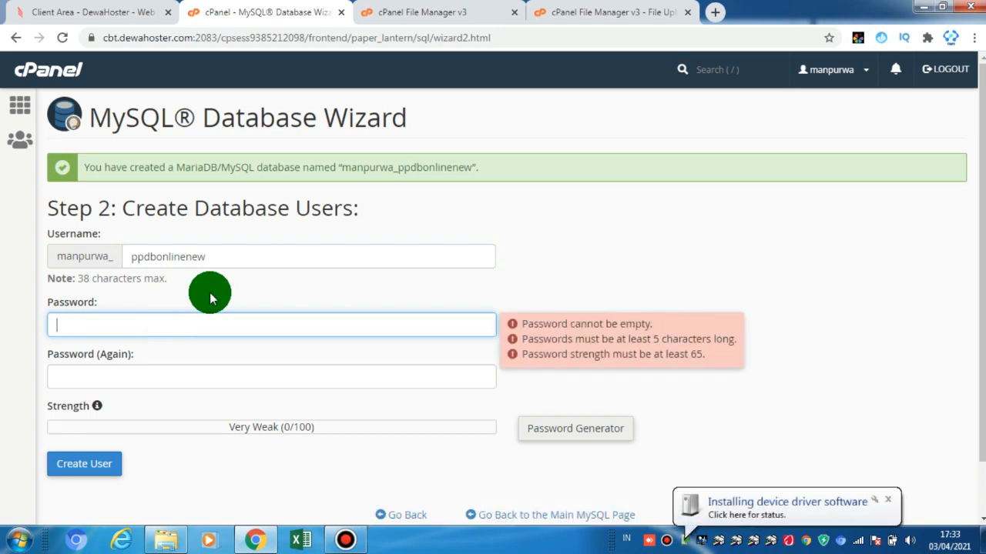
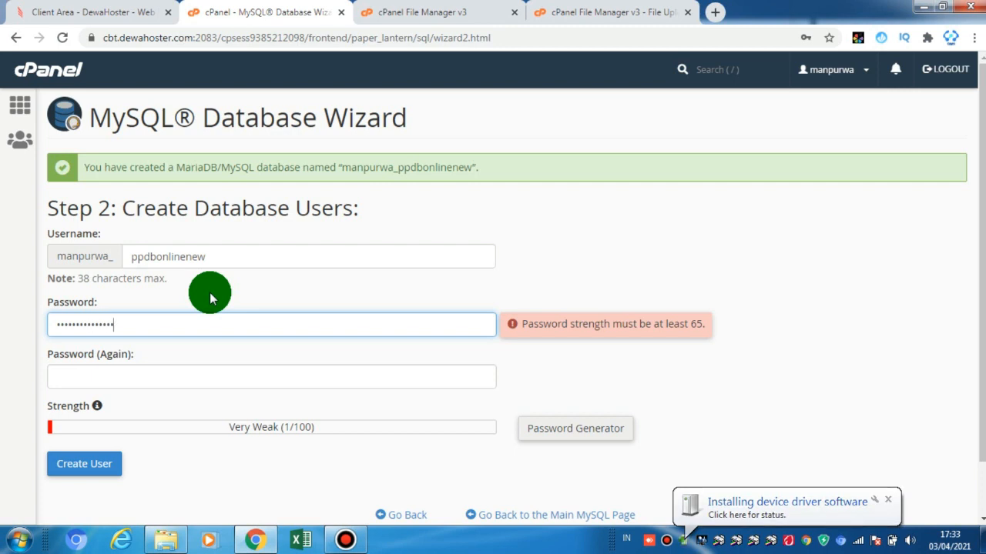
{"action": "left_click", "coordinate": [225, 373]}
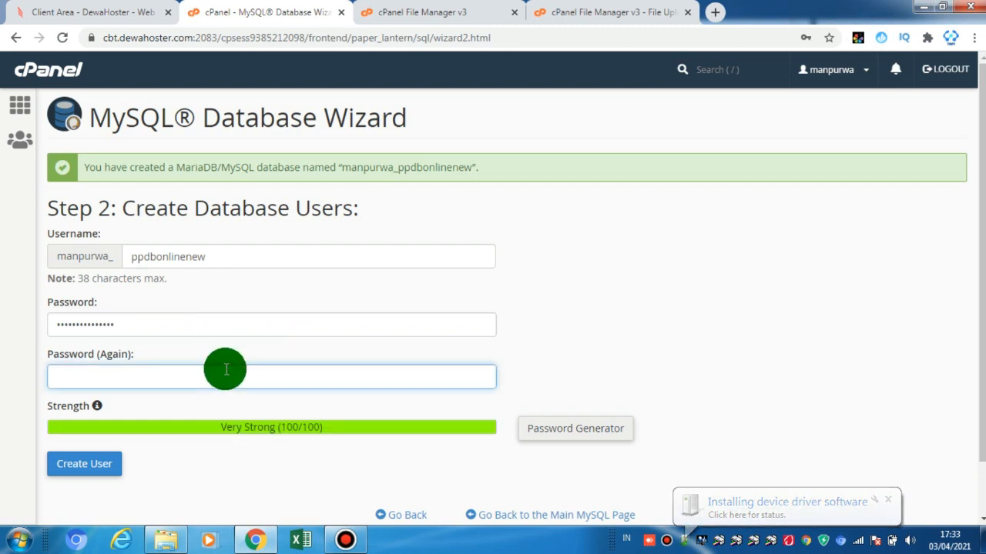
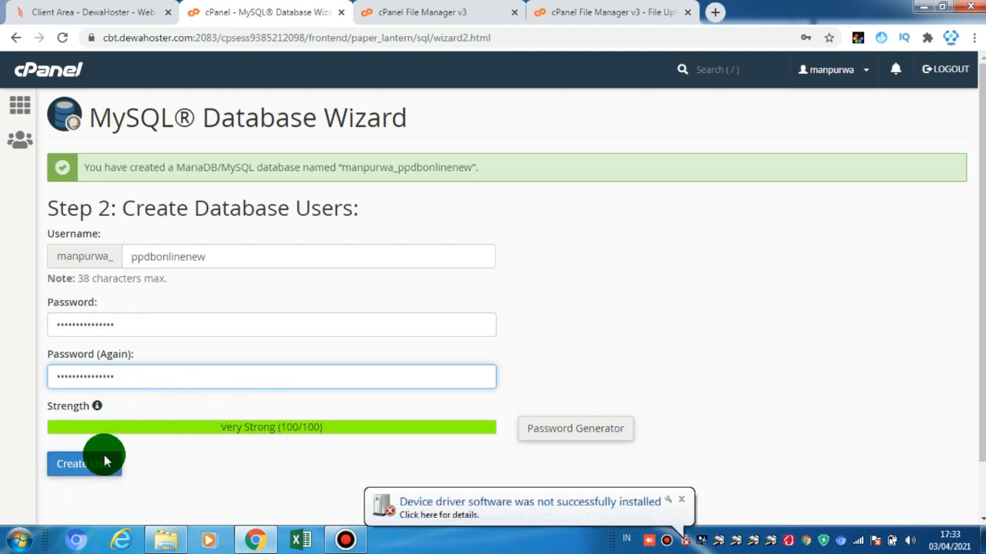
{"action": "left_click", "coordinate": [88, 470]}
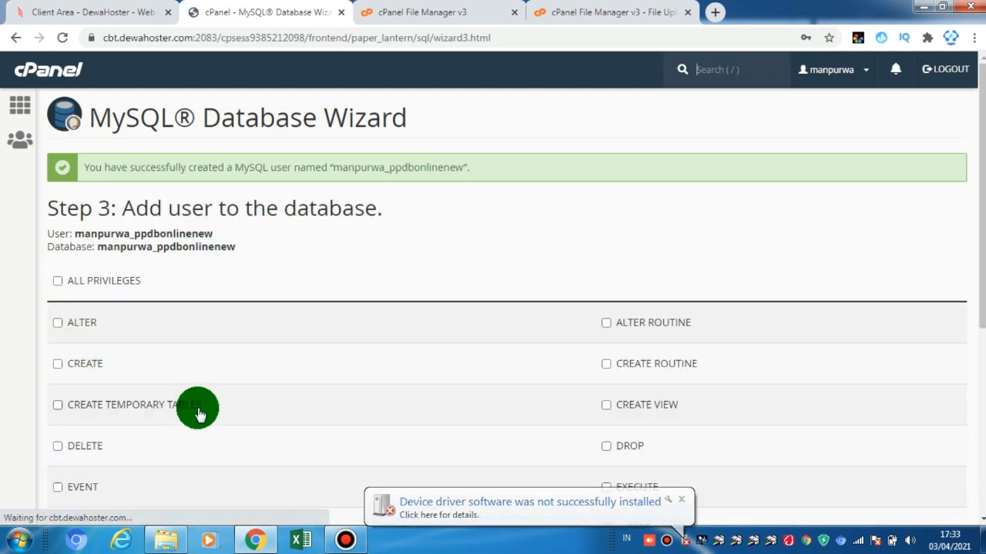
Tick ALL PRIVILEGES for manpurwa_ppdbonlinenew and save with Make Changes
{"action": "left_click", "coordinate": [64, 282]}
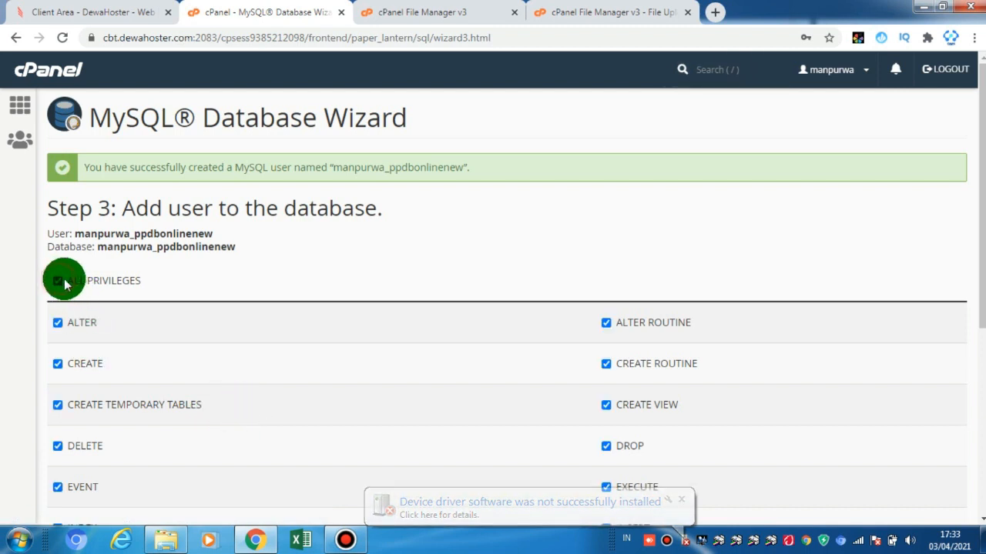
{"action": "scroll", "coordinate": [982, 208], "scroll_direction": "down", "scroll_amount": 5}
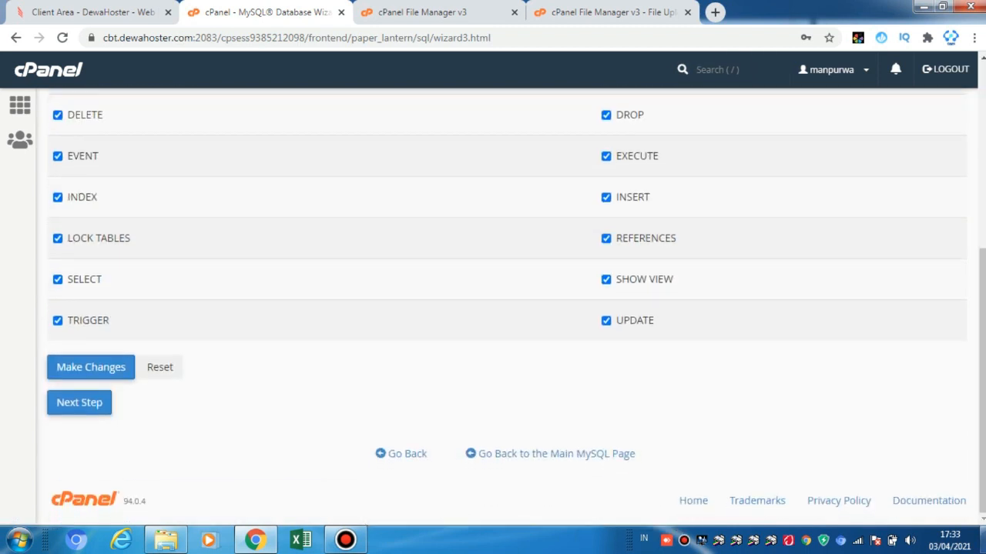
{"action": "left_click", "coordinate": [55, 373]}
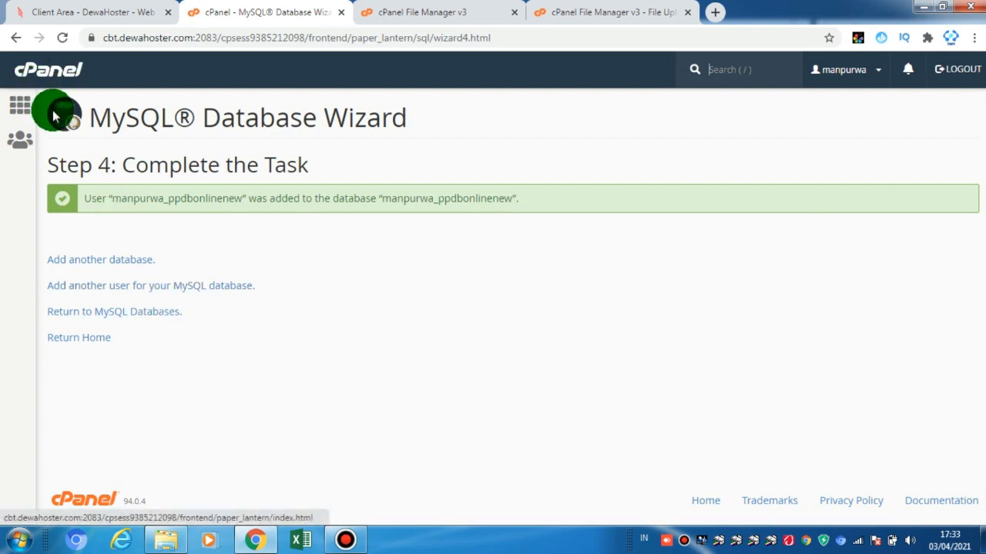
Return to the MySQL Databases page and check the ppdbonlinenew database in the list
{"action": "left_click", "coordinate": [147, 289]}
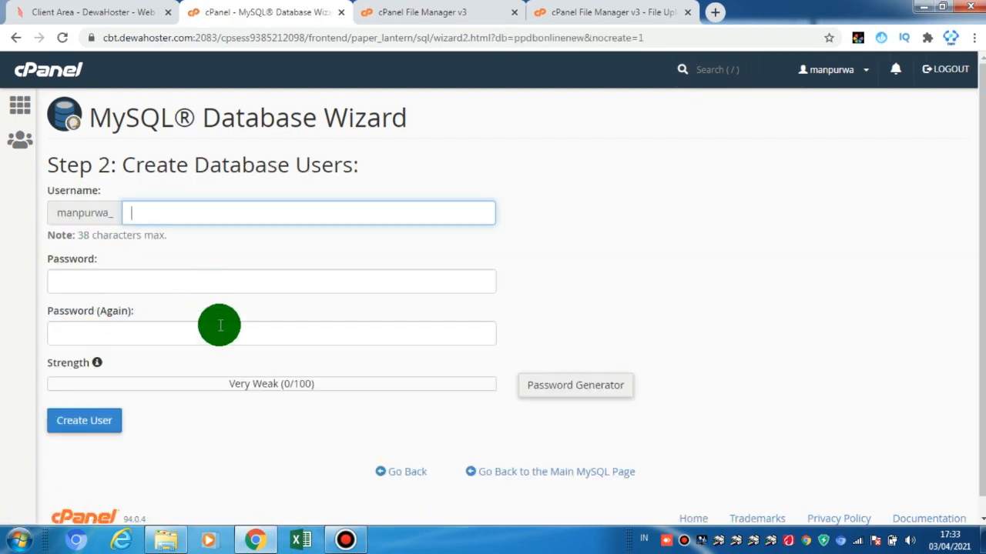
{"action": "left_click_drag", "start_coordinate": [982, 206], "coordinate": [982, 224]}
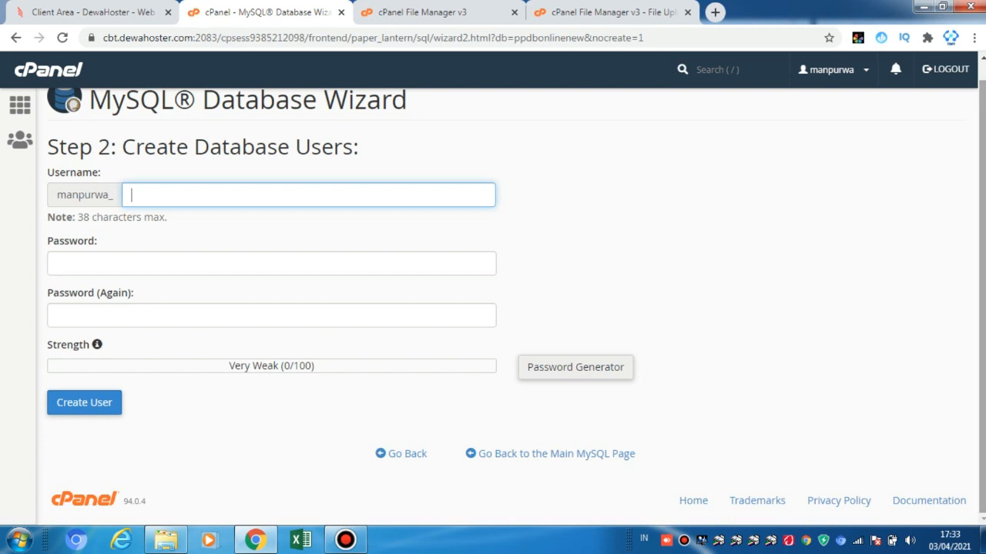
{"action": "left_click", "coordinate": [578, 463]}
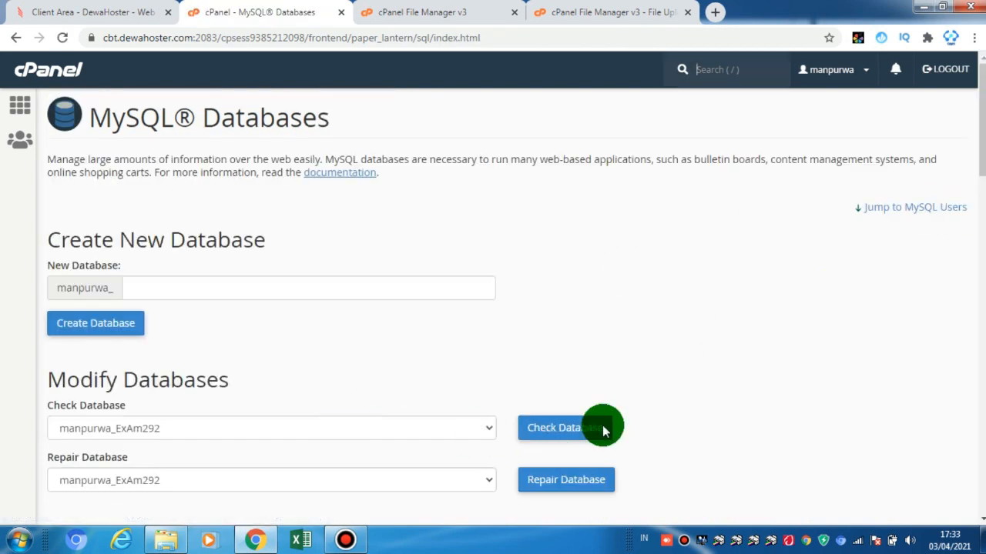
{"action": "left_click", "coordinate": [432, 435]}
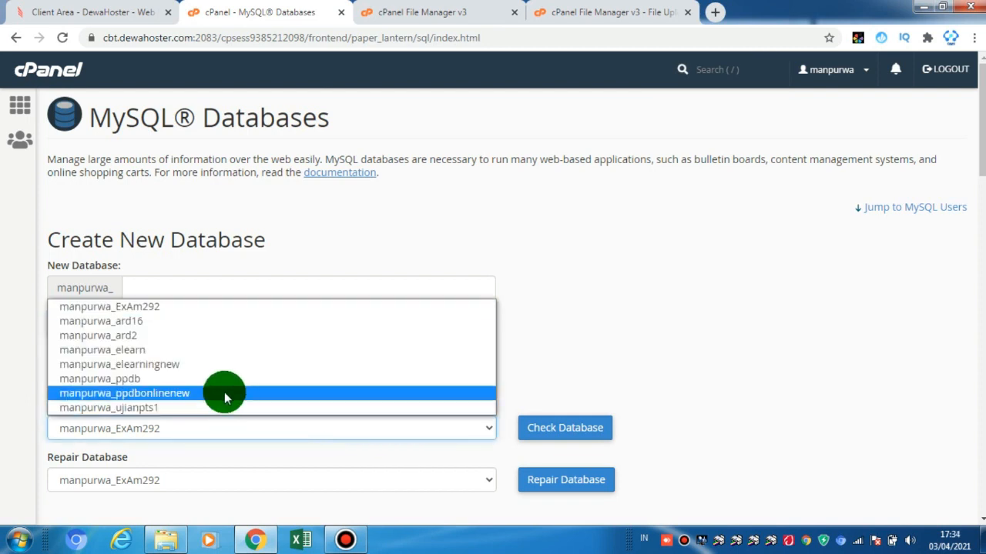
{"action": "left_click", "coordinate": [202, 393]}
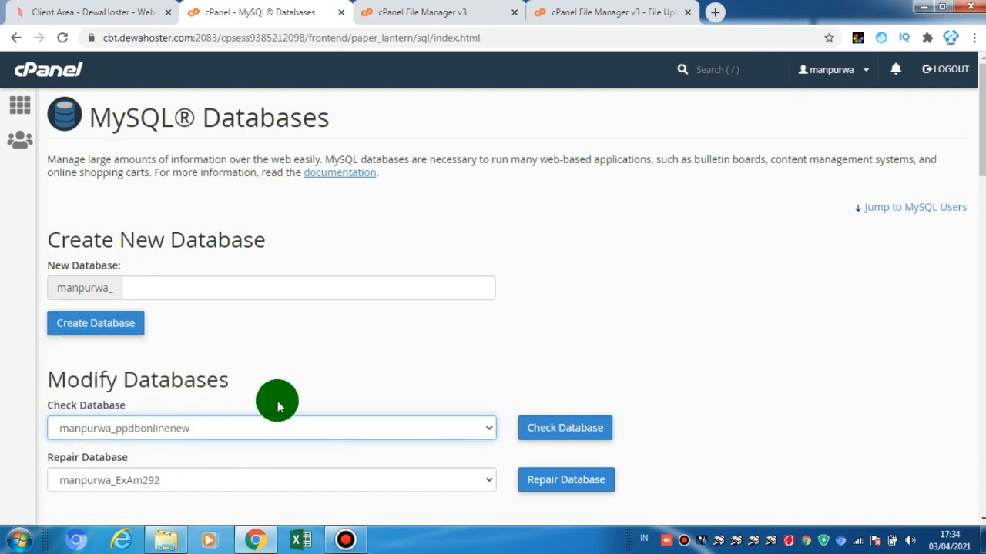
{"action": "scroll", "coordinate": [508, 308], "scroll_direction": "down", "scroll_amount": 3}
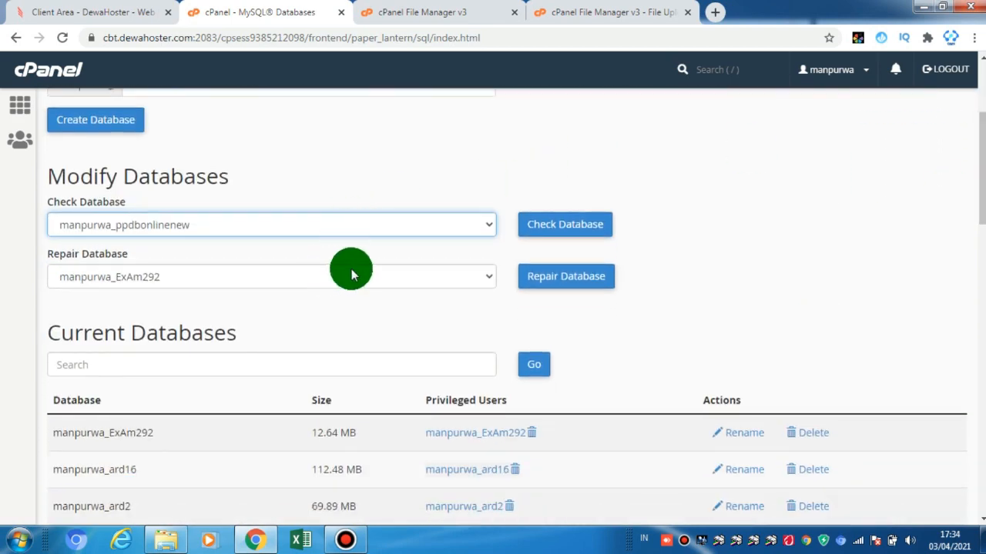
{"action": "left_click_drag", "start_coordinate": [982, 193], "coordinate": [982, 382]}
{"action": "scroll", "coordinate": [729, 322], "scroll_direction": "down", "scroll_amount": 3}
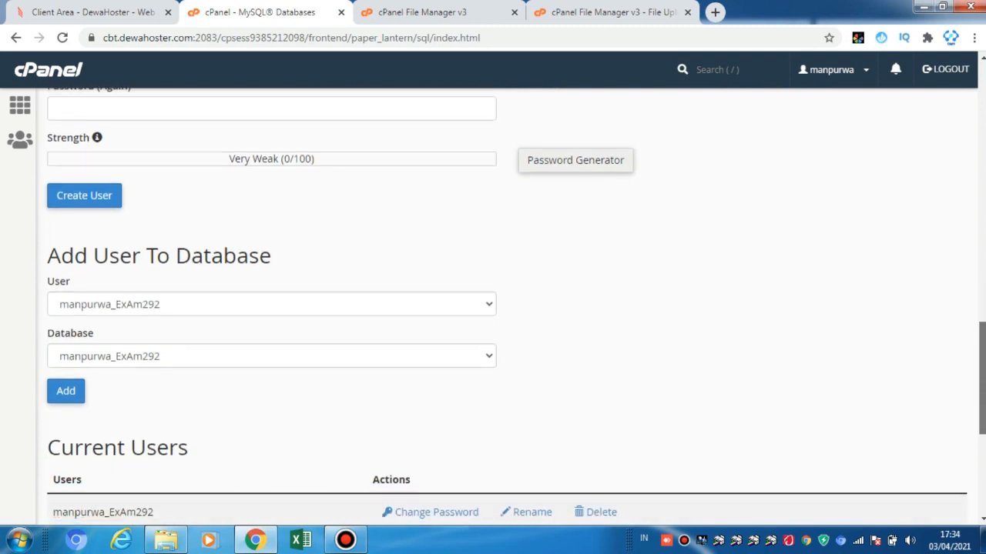
Under Add User To Database, choose user and database manpurwa_ppdbonlinenew
{"action": "left_click", "coordinate": [281, 196]}
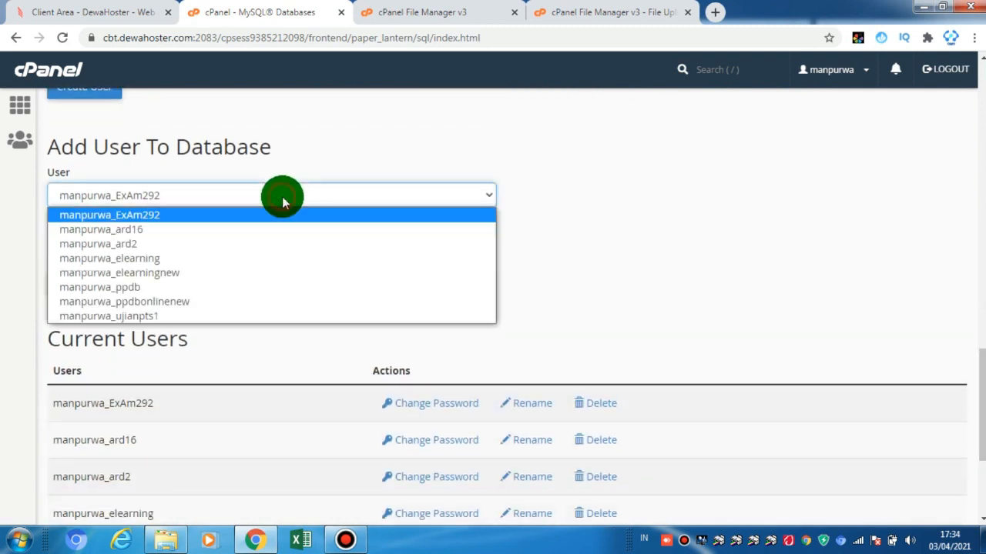
{"action": "left_click", "coordinate": [212, 301]}
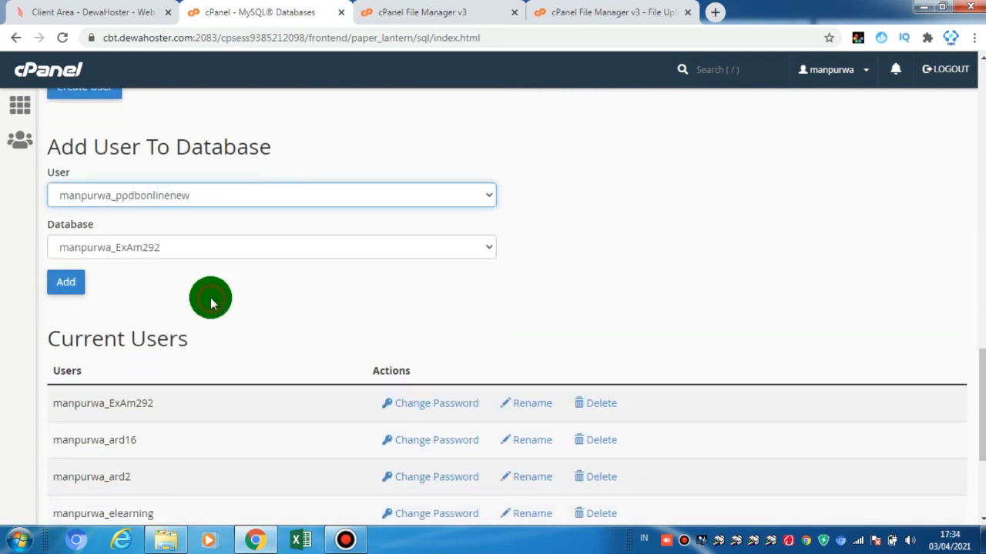
{"action": "left_click", "coordinate": [238, 248]}
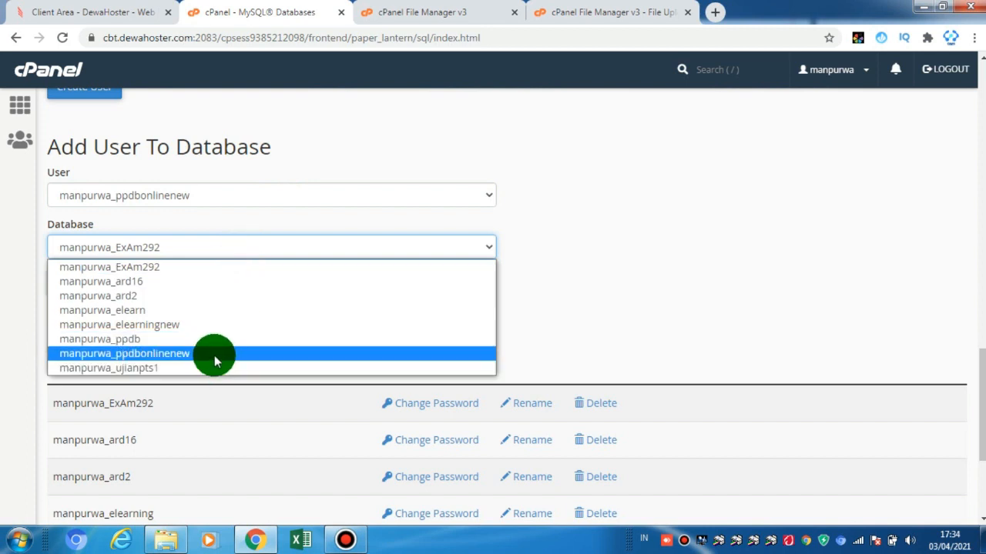
{"action": "left_click", "coordinate": [214, 355]}
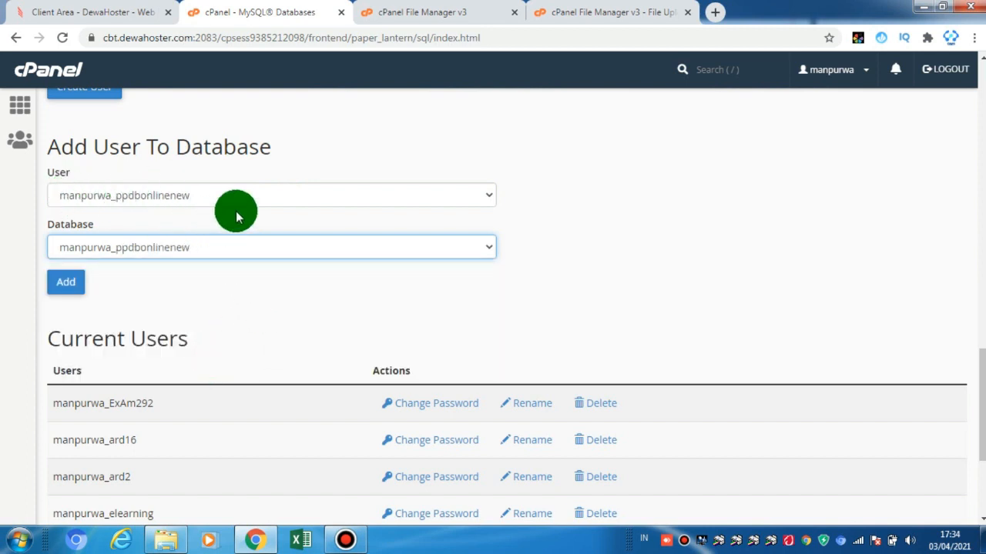
{"action": "left_click", "coordinate": [214, 199]}
{"action": "left_click", "coordinate": [215, 196]}
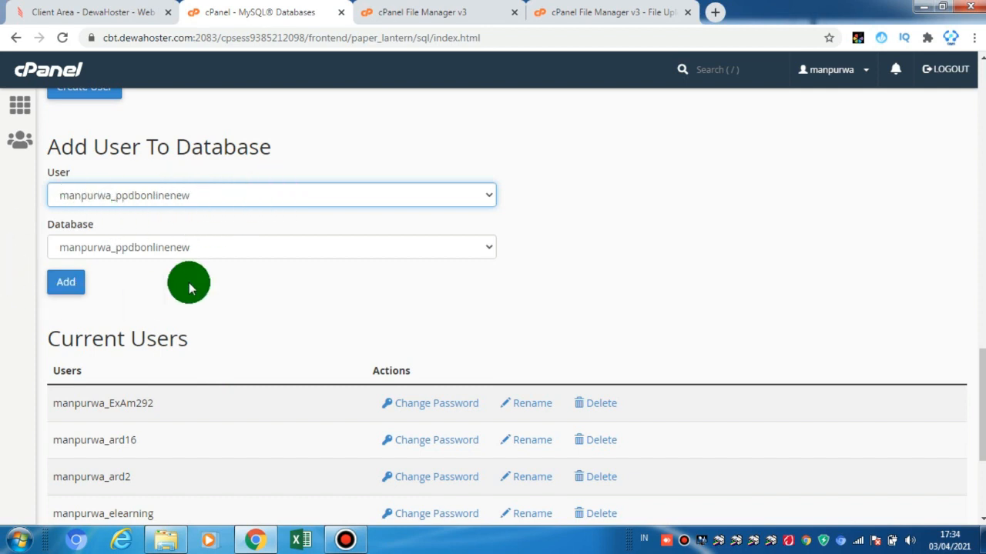
Add the user to the database with ALL PRIVILEGES and save the changes
{"action": "left_click", "coordinate": [63, 287]}
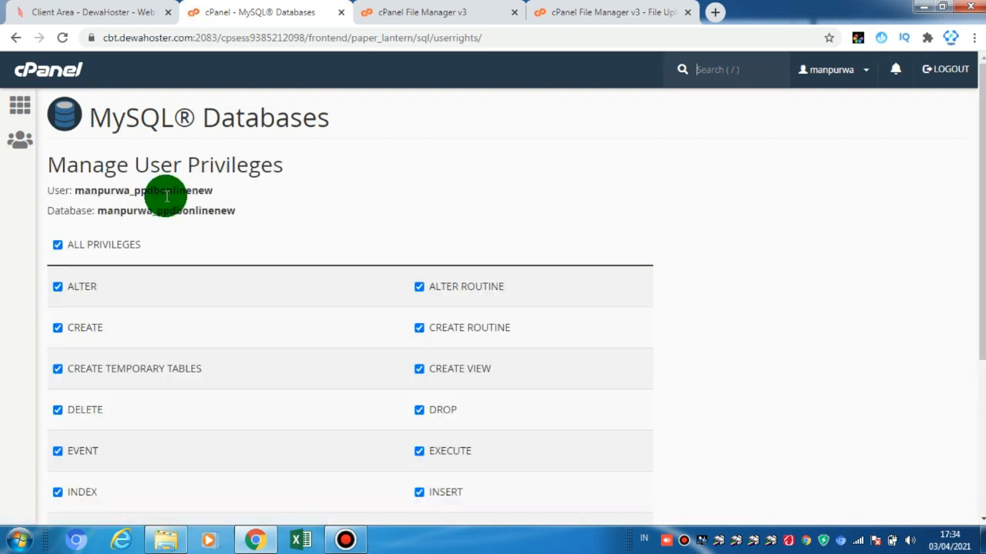
{"action": "scroll", "coordinate": [261, 486], "scroll_direction": "down", "scroll_amount": 5}
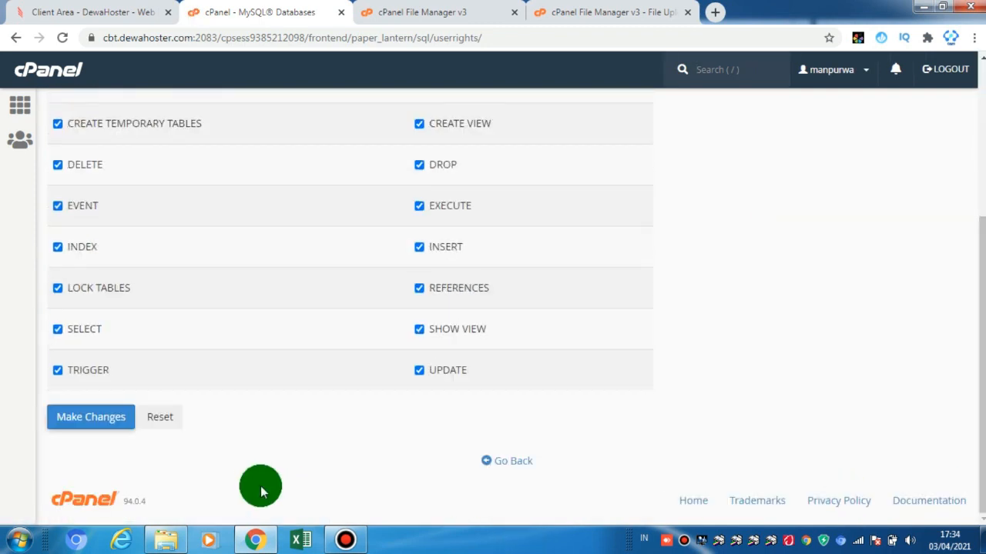
{"action": "left_click", "coordinate": [107, 417]}
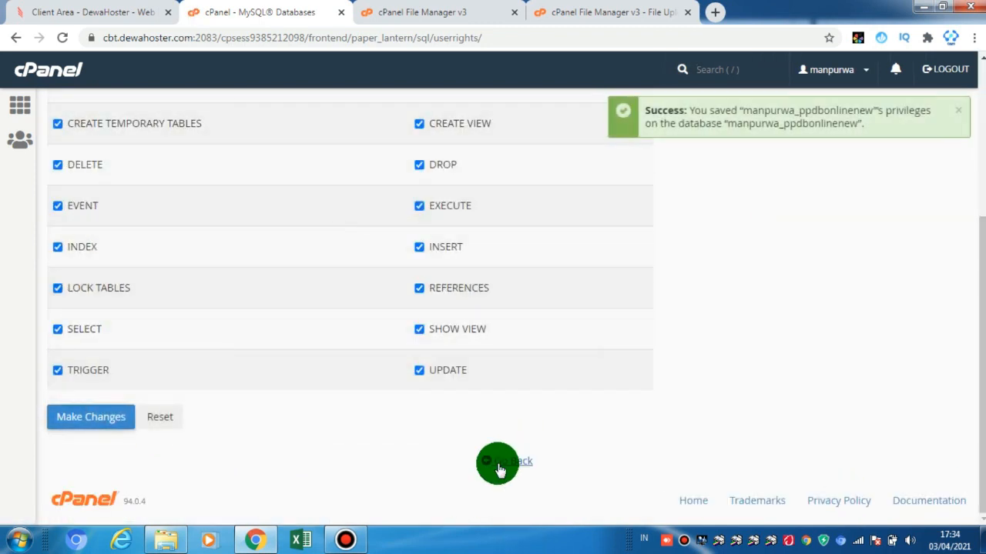
Verify manpurwa_ppdbonlinenew shows as the database's privileged user, then return to cPanel home
{"action": "left_click", "coordinate": [499, 464]}
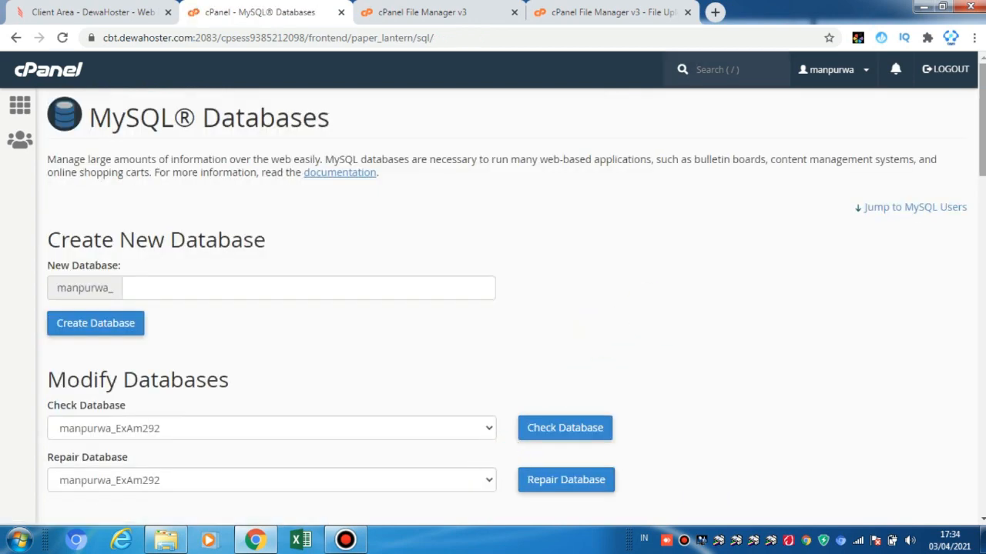
{"action": "scroll", "coordinate": [599, 337], "scroll_direction": "down", "scroll_amount": 10}
{"action": "scroll", "coordinate": [507, 308], "scroll_direction": "up", "scroll_amount": 2}
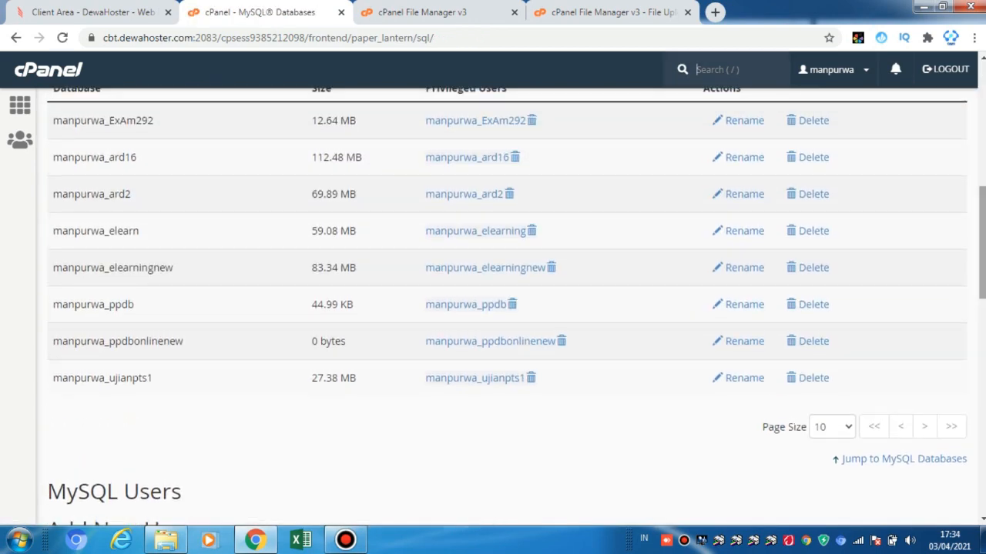
{"action": "left_click_drag", "start_coordinate": [55, 338], "coordinate": [180, 344]}
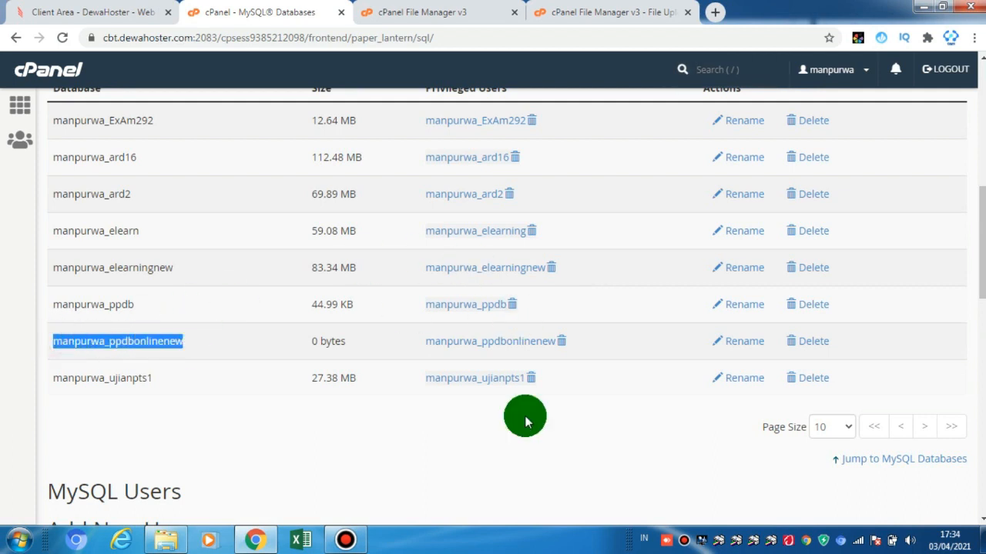
{"action": "left_click", "coordinate": [720, 439]}
{"action": "left_click", "coordinate": [12, 115]}
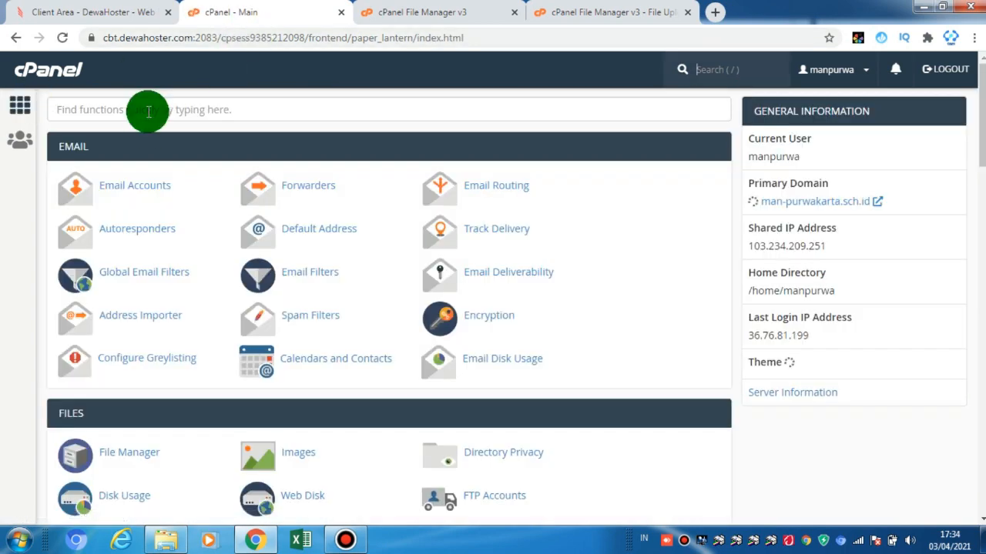
Search cPanel functions for 'php' and open phpMyAdmin
{"action": "left_click", "coordinate": [148, 111]}
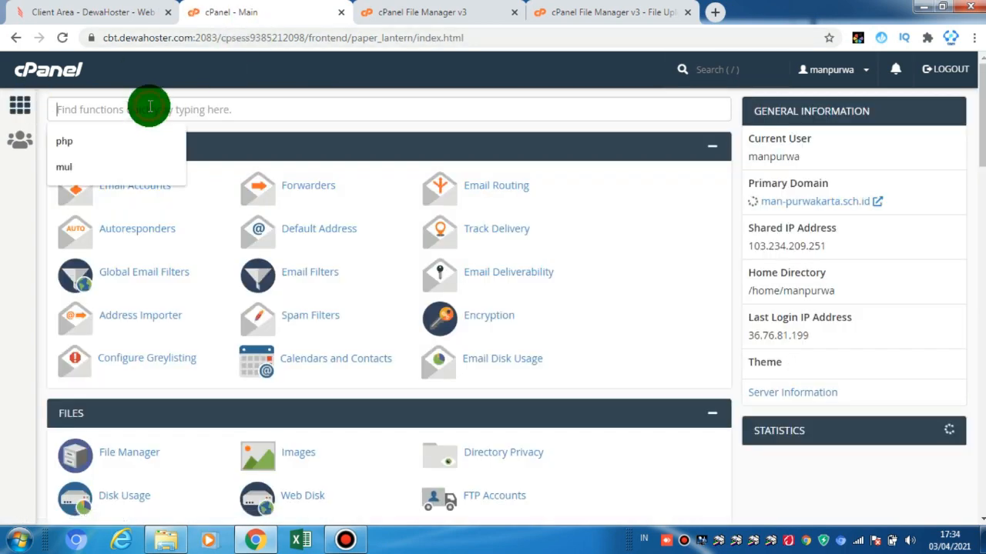
{"action": "type", "text": "php"}
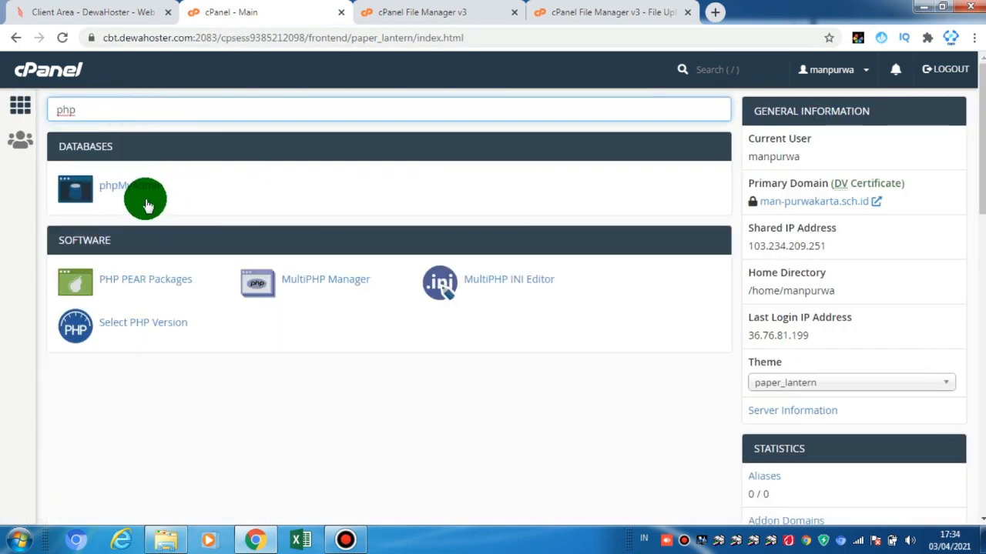
{"action": "left_click", "coordinate": [137, 188]}
In File Manager, confirm the ppdb (3).zip upload finished and return to ppdbonlinenew
{"action": "left_click", "coordinate": [570, 11]}
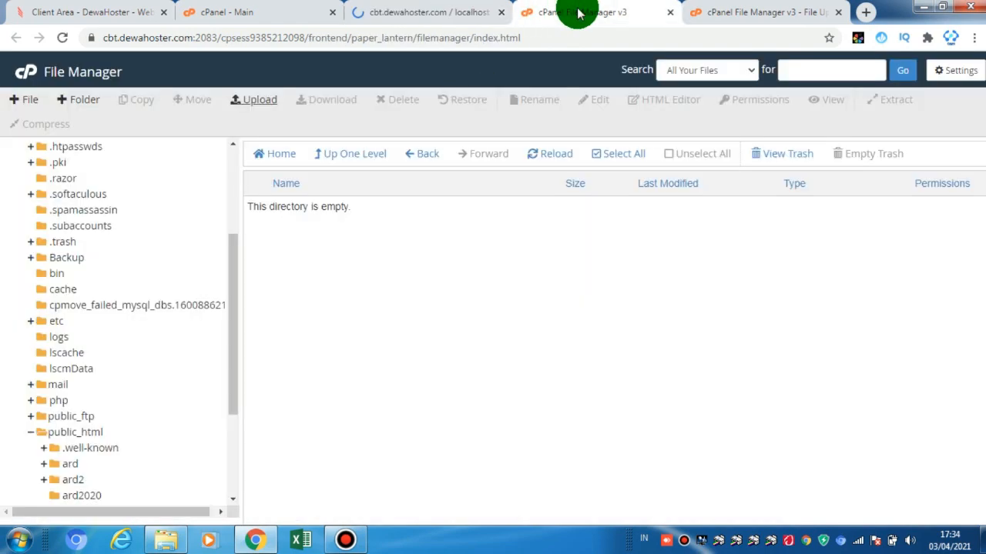
{"action": "left_click", "coordinate": [707, 11]}
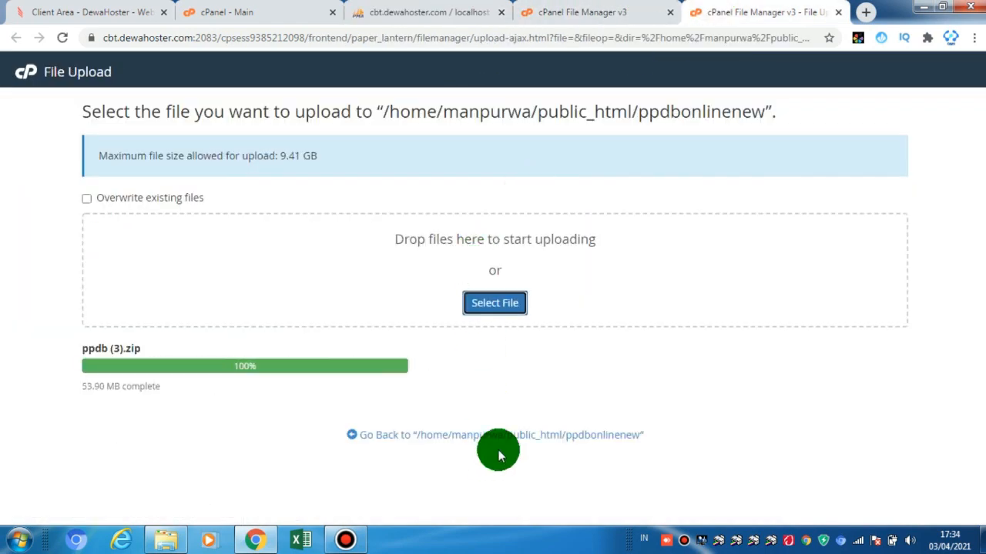
{"action": "left_click", "coordinate": [456, 439]}
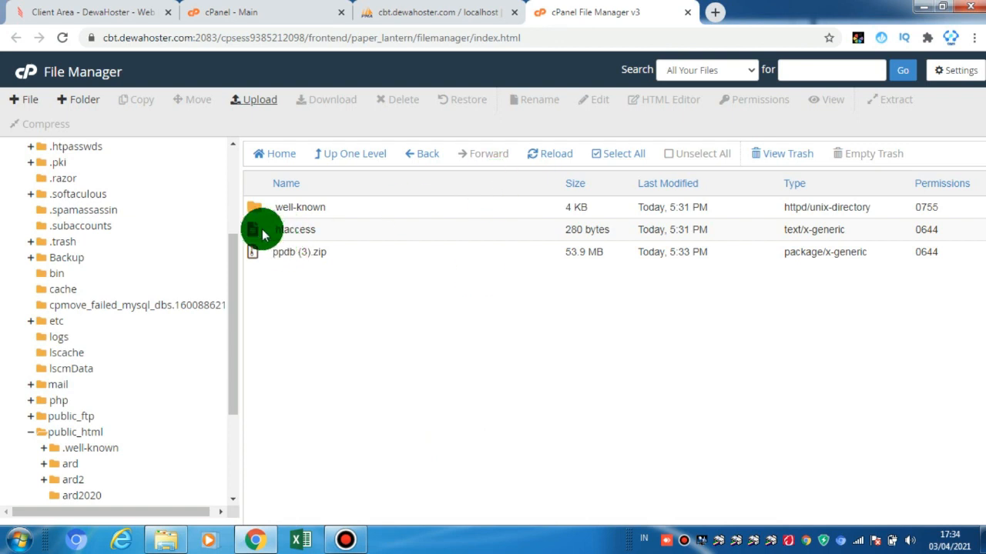
Extract ppdb (3).zip into the ppdbonlinenew folder
{"action": "left_click", "coordinate": [260, 254]}
{"action": "right_click", "coordinate": [260, 251]}
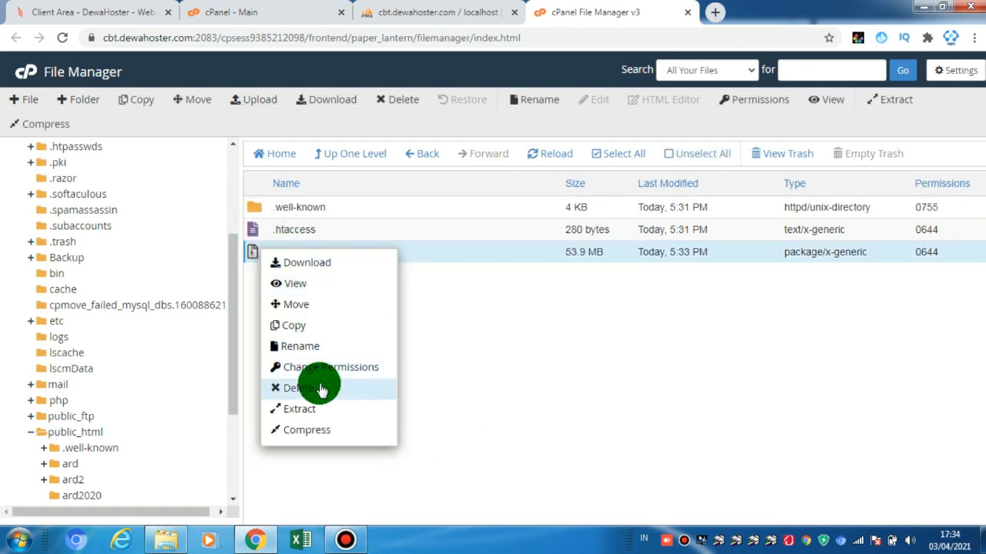
{"action": "left_click", "coordinate": [305, 411]}
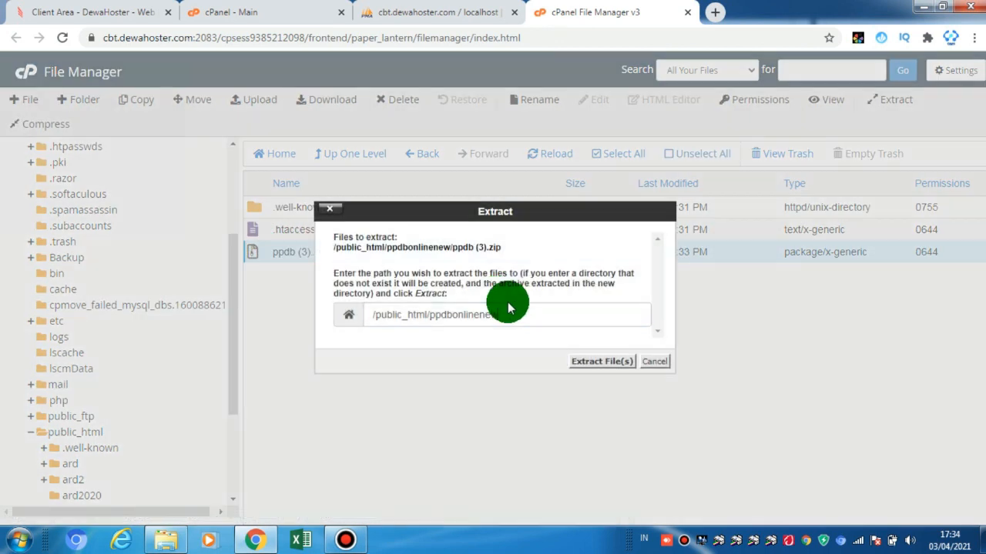
{"action": "left_click", "coordinate": [588, 372]}
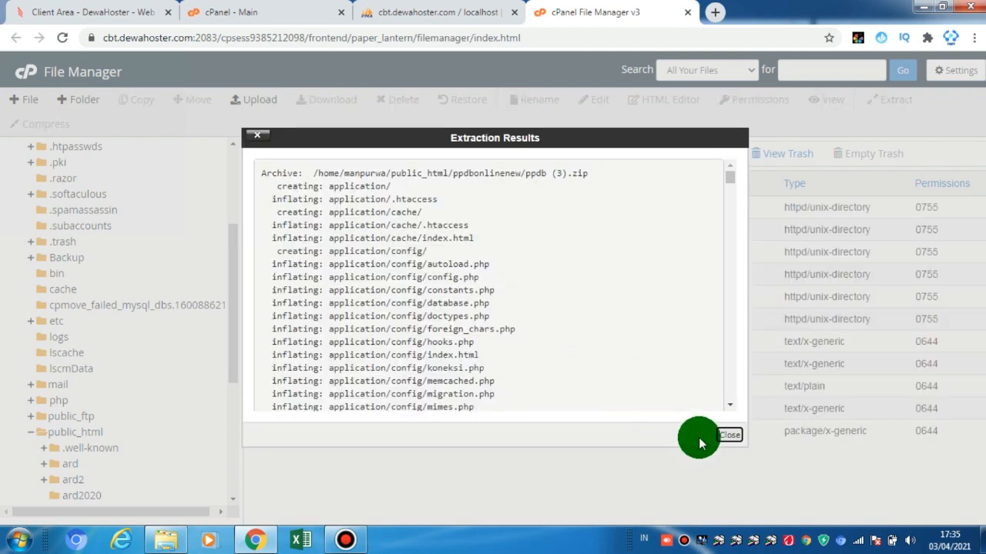
{"action": "left_click", "coordinate": [732, 436]}
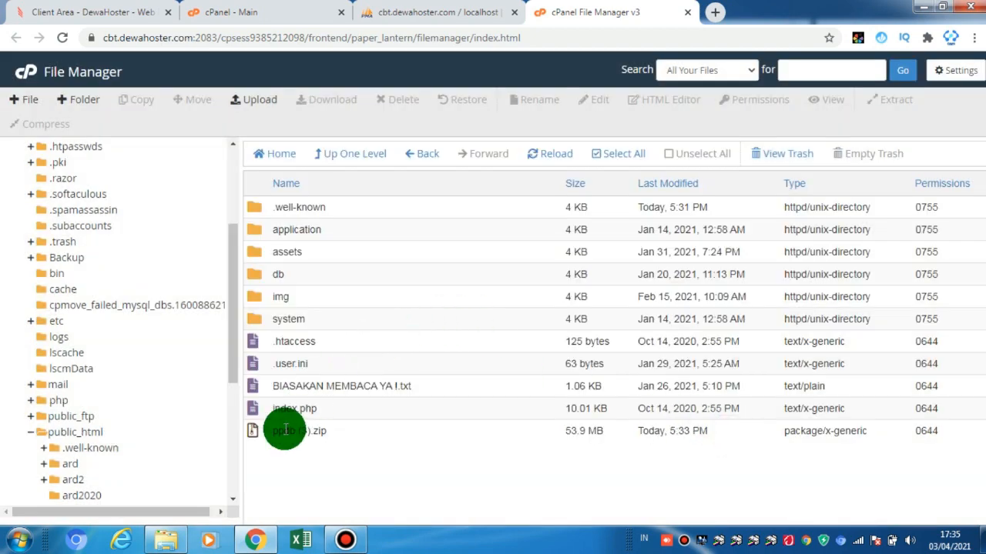
Reopen ppdbonlinenew to view the extracted application, assets, db, img and system folders
{"action": "left_click", "coordinate": [429, 156]}
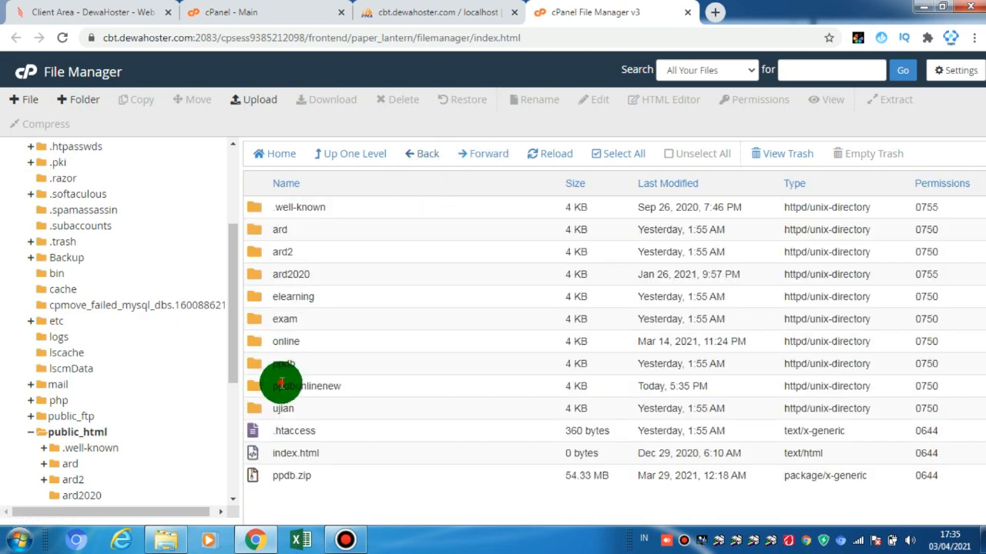
{"action": "double_click", "coordinate": [281, 384]}
{"action": "left_click", "coordinate": [260, 390]}
{"action": "double_click", "coordinate": [260, 390]}
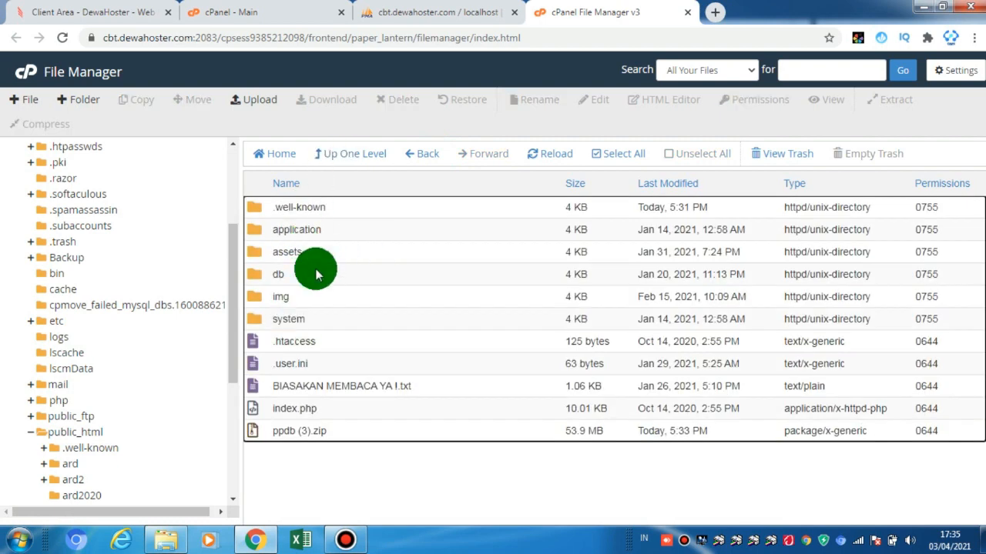
{"action": "left_click", "coordinate": [28, 8]}
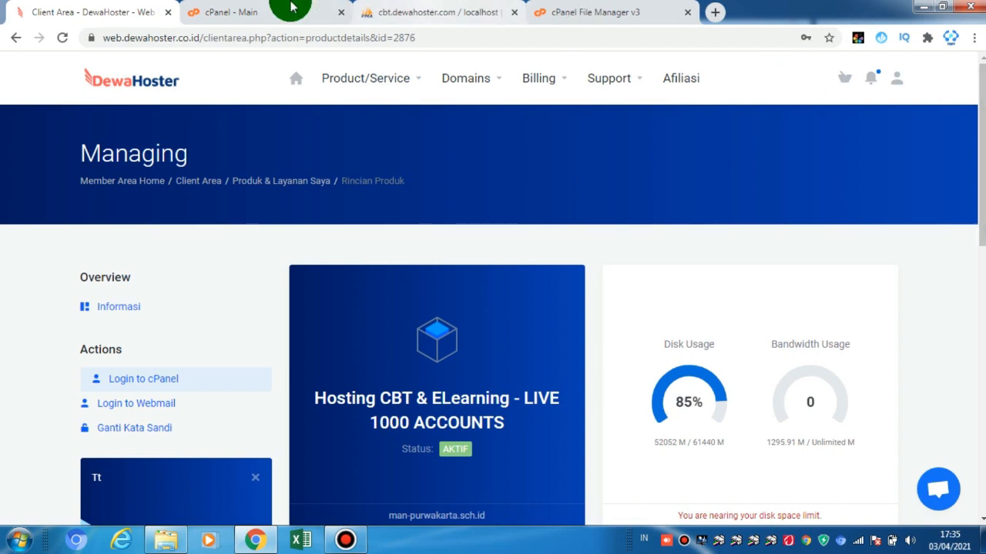
In phpMyAdmin, open the Import page for manpurwa_ppdbonlinenew and bring up the file chooser
{"action": "left_click", "coordinate": [291, 8]}
{"action": "left_click", "coordinate": [422, 12]}
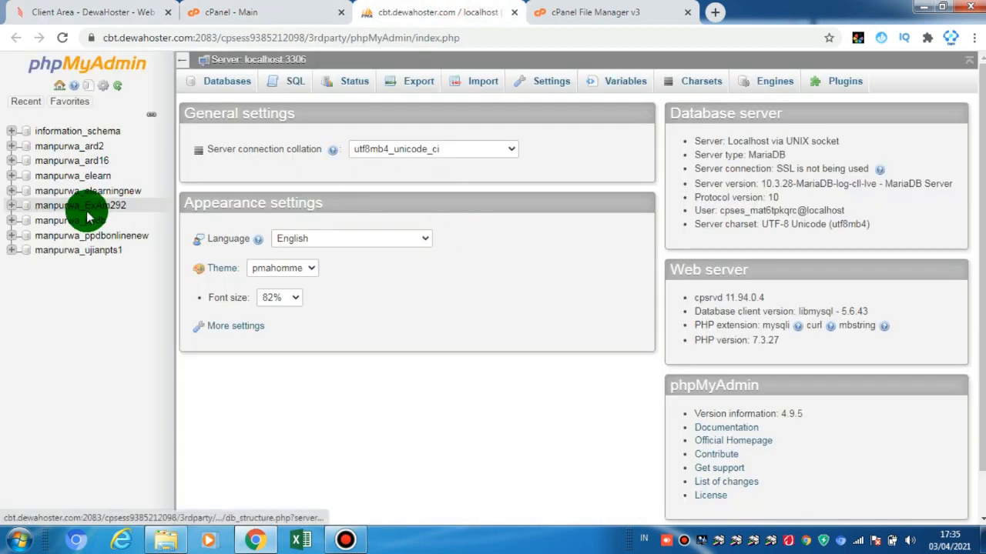
{"action": "left_click", "coordinate": [90, 236]}
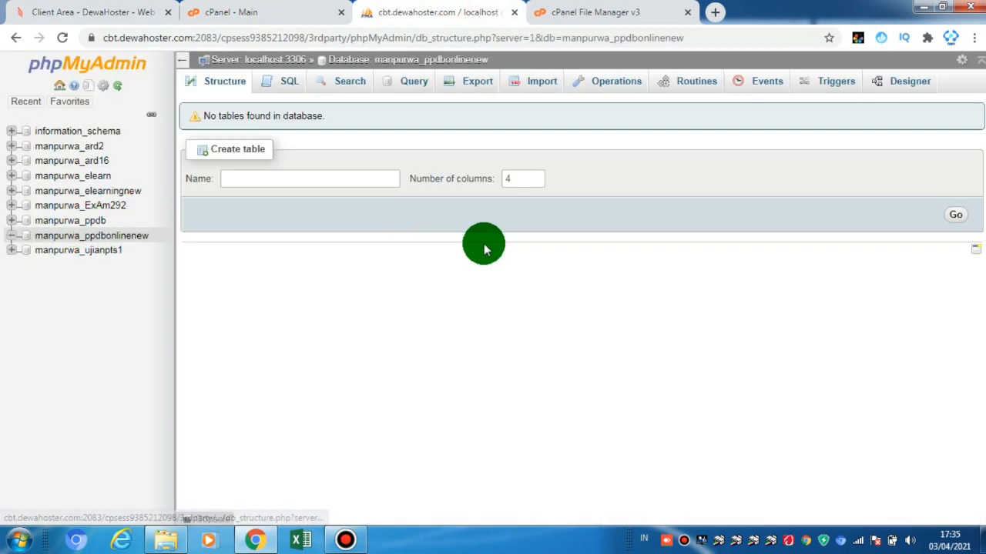
{"action": "left_click", "coordinate": [542, 81]}
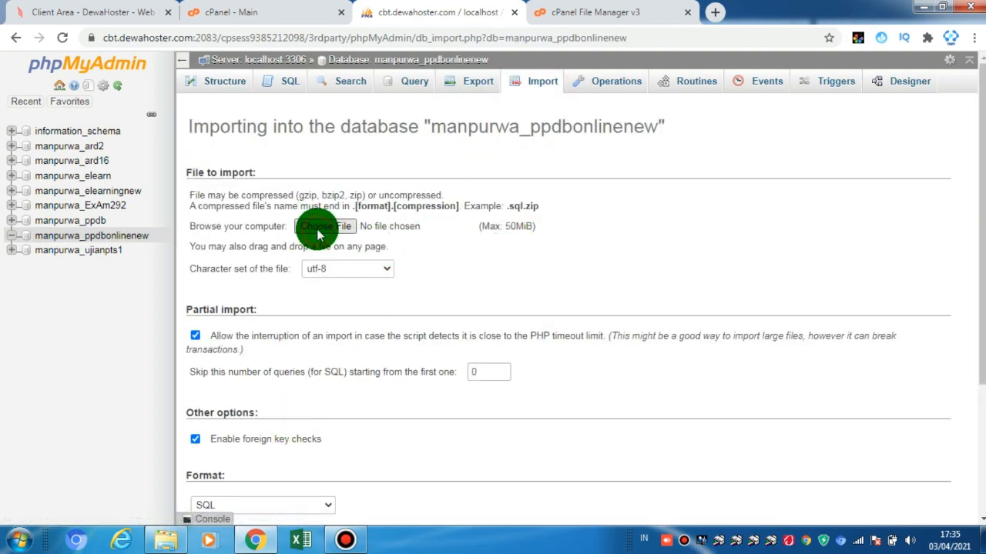
{"action": "left_click", "coordinate": [318, 235]}
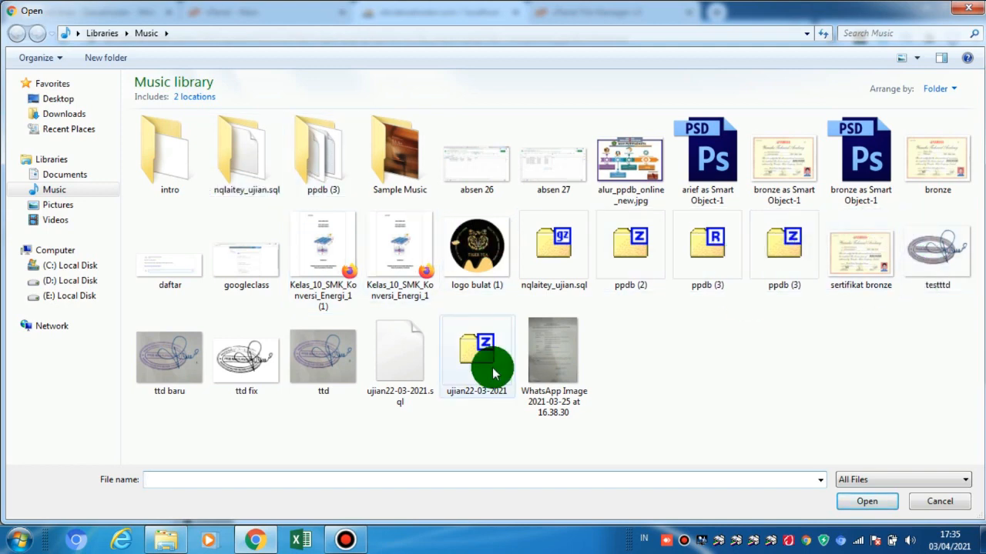
Search the C: drive's xampp/htdocs and the E: drive for the SQL file
{"action": "left_click", "coordinate": [66, 265]}
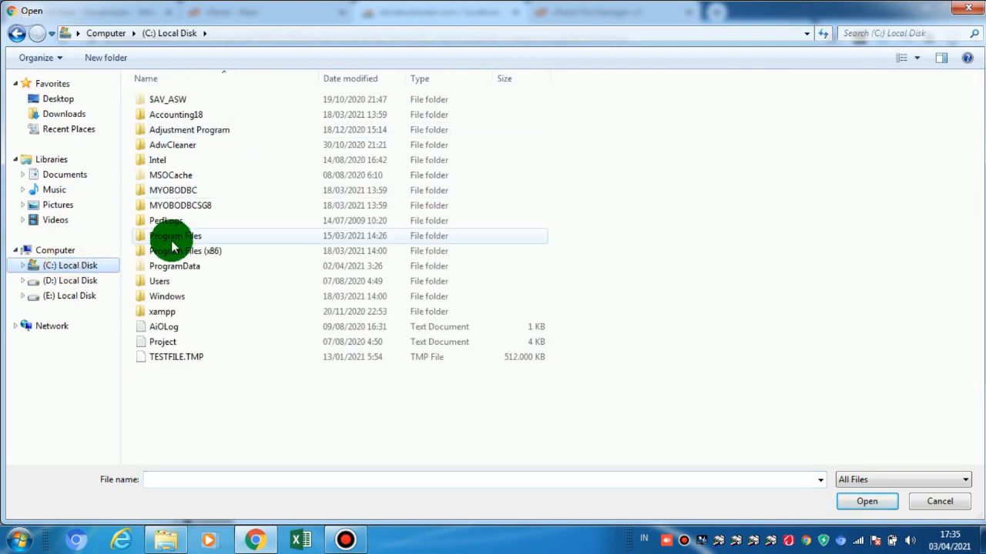
{"action": "double_click", "coordinate": [163, 311]}
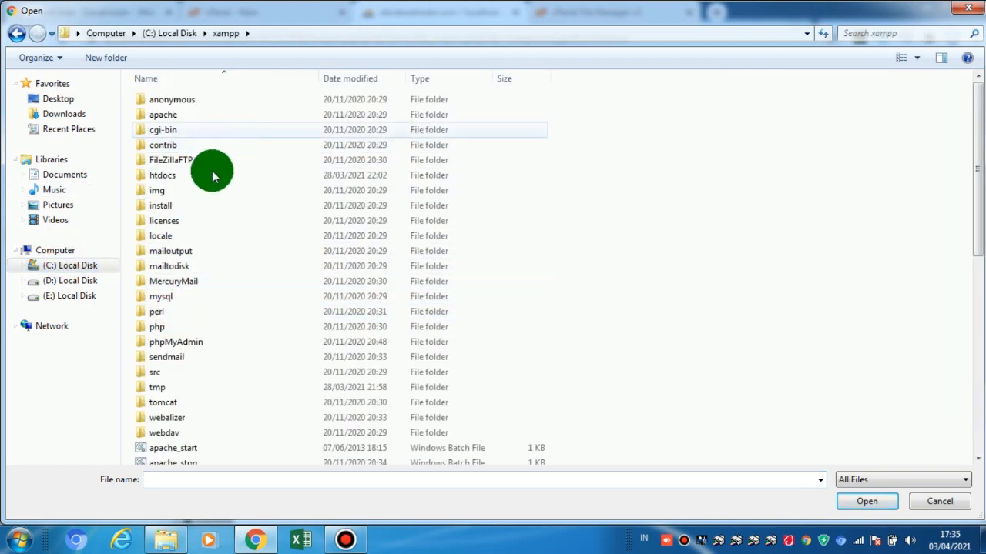
{"action": "key", "text": "Down"}
{"action": "key", "text": "Down"}
{"action": "key", "text": "Down"}
{"action": "key", "text": "Down"}
{"action": "key", "text": "Down"}
{"action": "key", "text": "Down"}
{"action": "key", "text": "Down"}
{"action": "key", "text": "Down"}
{"action": "key", "text": "Down"}
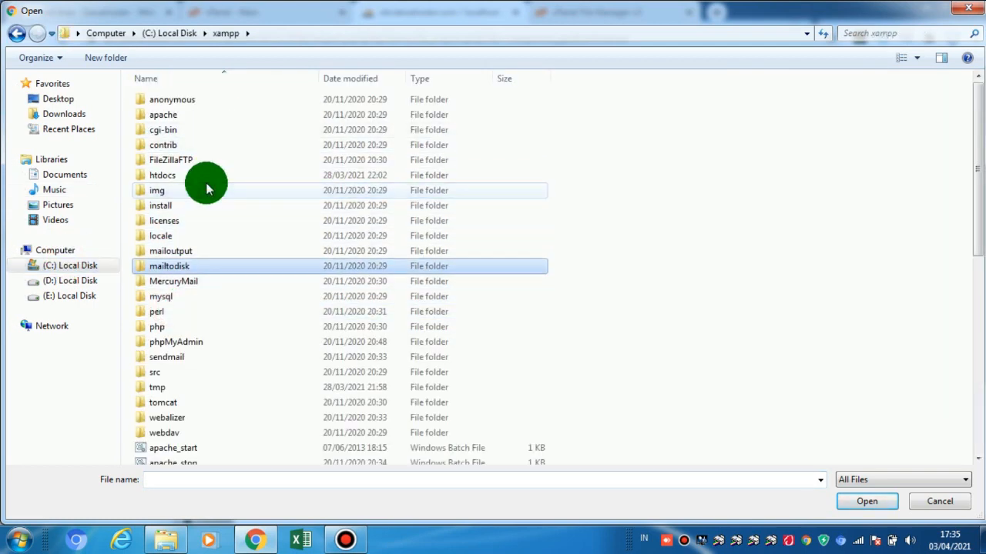
{"action": "key", "text": "Down"}
{"action": "key", "text": "Down"}
{"action": "key", "text": "Down"}
{"action": "key", "text": "Down"}
{"action": "key", "text": "Down"}
{"action": "key", "text": "Down"}
{"action": "key", "text": "Down"}
{"action": "key", "text": "Down"}
{"action": "key", "text": "Up"}
{"action": "key", "text": "Up"}
{"action": "key", "text": "Up"}
{"action": "key", "text": "Up"}
{"action": "key", "text": "Up"}
{"action": "key", "text": "Up"}
{"action": "key", "text": "Up"}
{"action": "key", "text": "Up"}
{"action": "key", "text": "Up"}
{"action": "key", "text": "Up"}
{"action": "key", "text": "Up"}
{"action": "key", "text": "Up"}
{"action": "key", "text": "Up"}
{"action": "key", "text": "Up"}
{"action": "key", "text": "Up"}
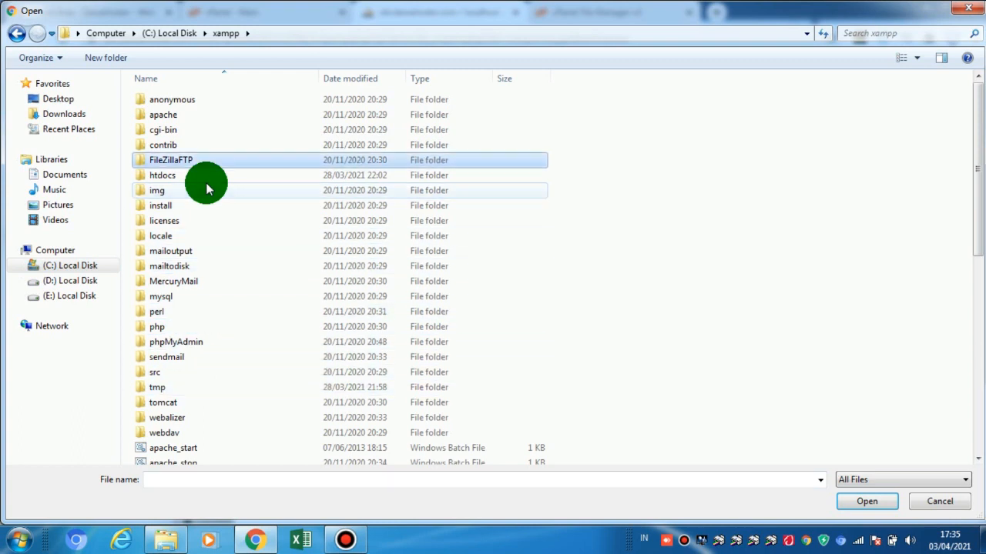
{"action": "key", "text": "Up"}
{"action": "key", "text": "Up"}
{"action": "left_click", "coordinate": [190, 178]}
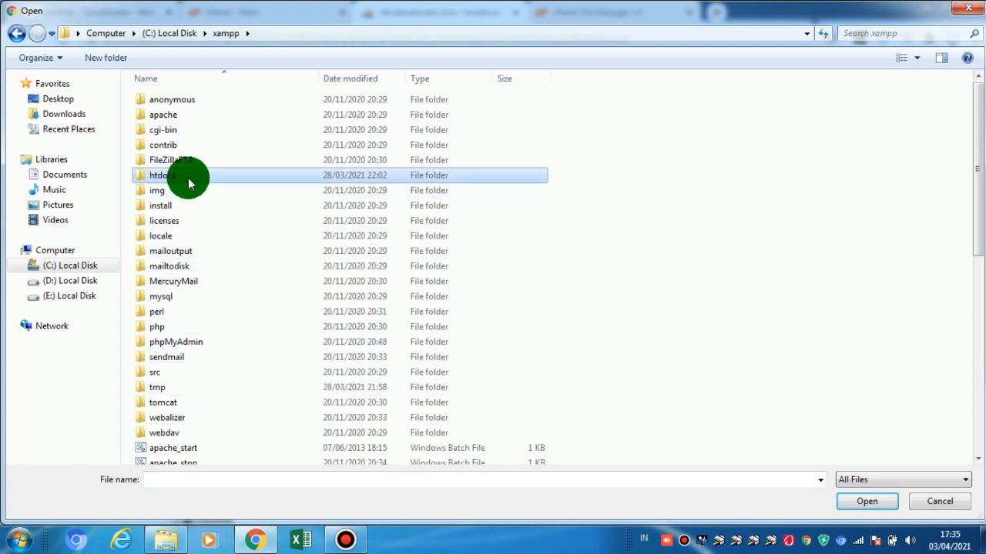
{"action": "left_click", "coordinate": [65, 298]}
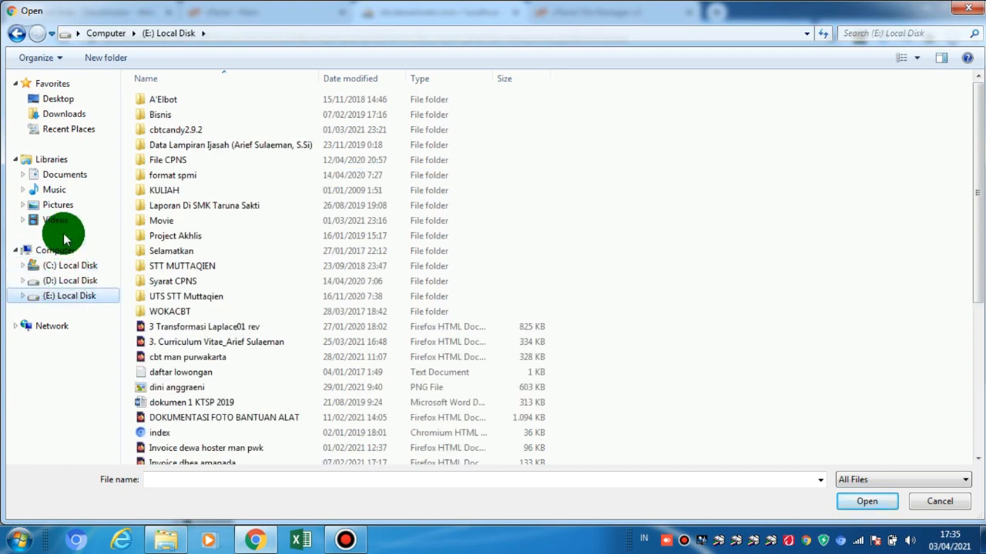
{"action": "left_click", "coordinate": [65, 267]}
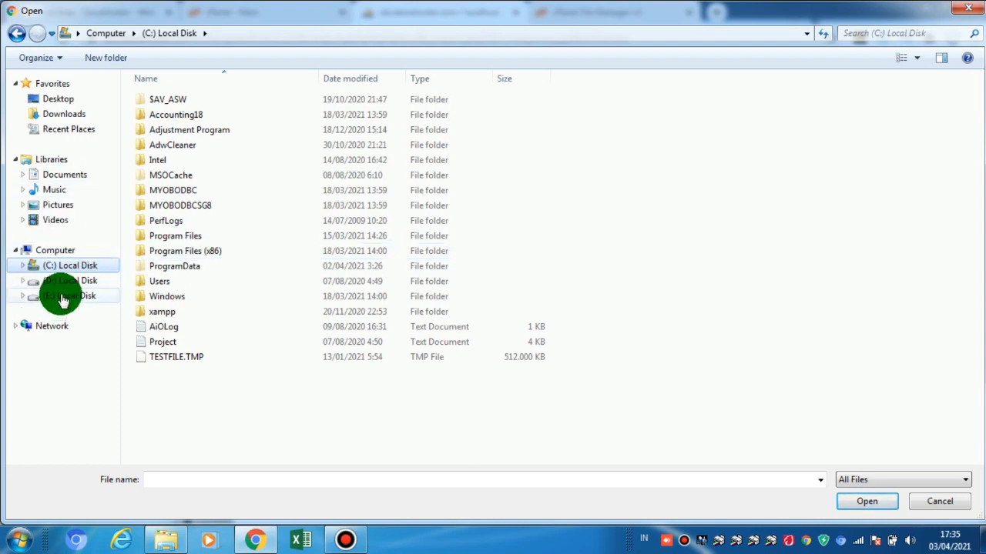
Pick nqlaitey_ujian.sql from the Music library's nqlaitey_ujian.sql folder as the import file
{"action": "left_click", "coordinate": [60, 190]}
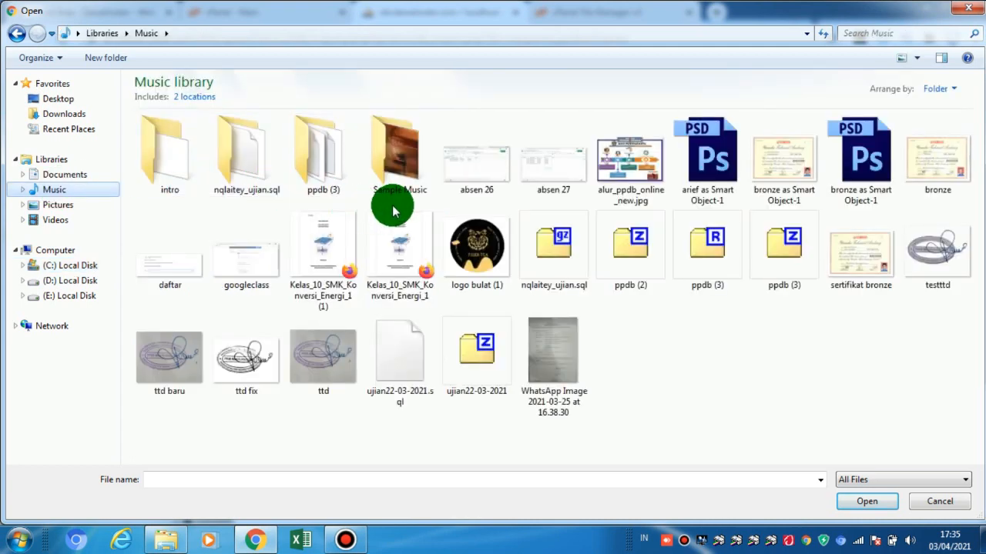
{"action": "double_click", "coordinate": [260, 185]}
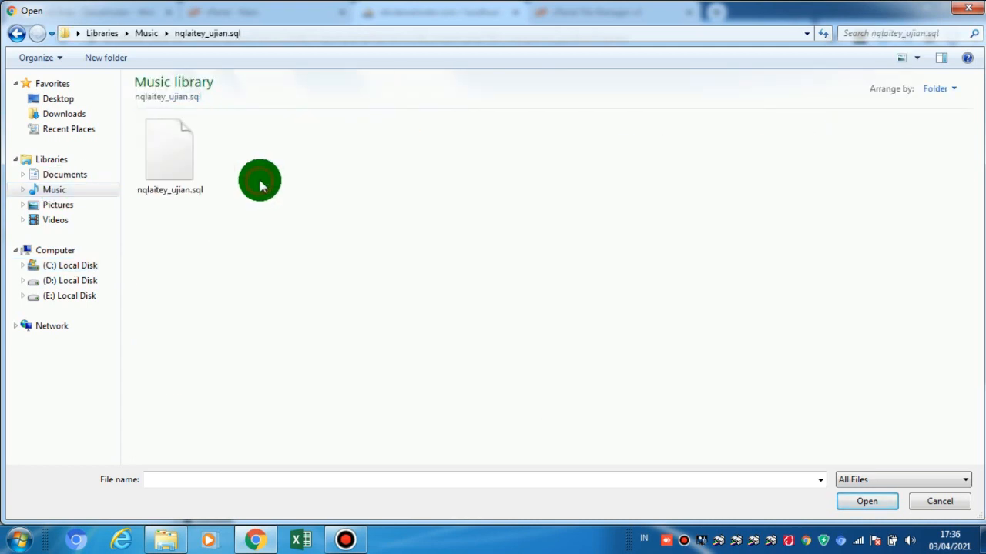
{"action": "left_click", "coordinate": [187, 168]}
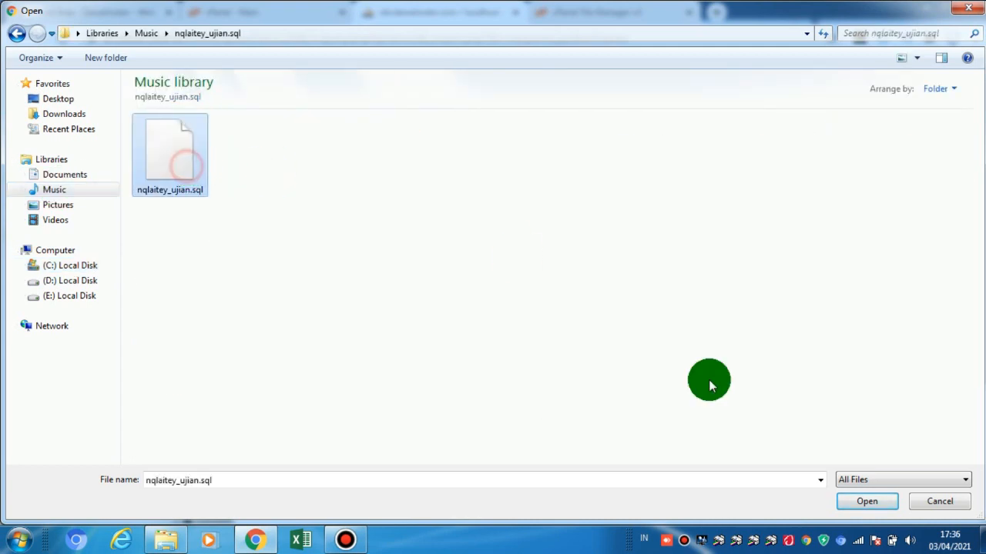
{"action": "left_click", "coordinate": [874, 504]}
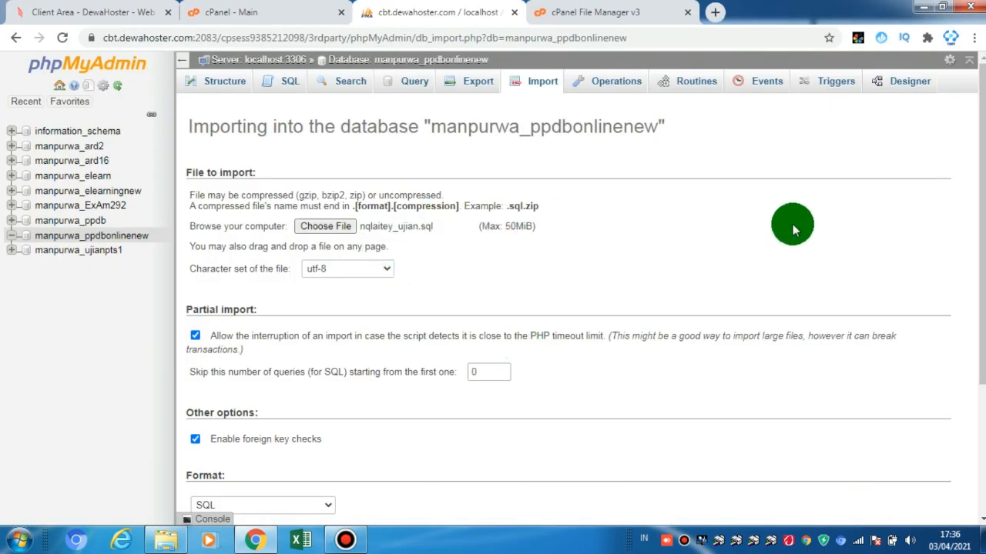
Run the nqlaitey_ujian.sql import using the default SQL format options
{"action": "scroll", "coordinate": [958, 319], "scroll_direction": "down", "scroll_amount": 3}
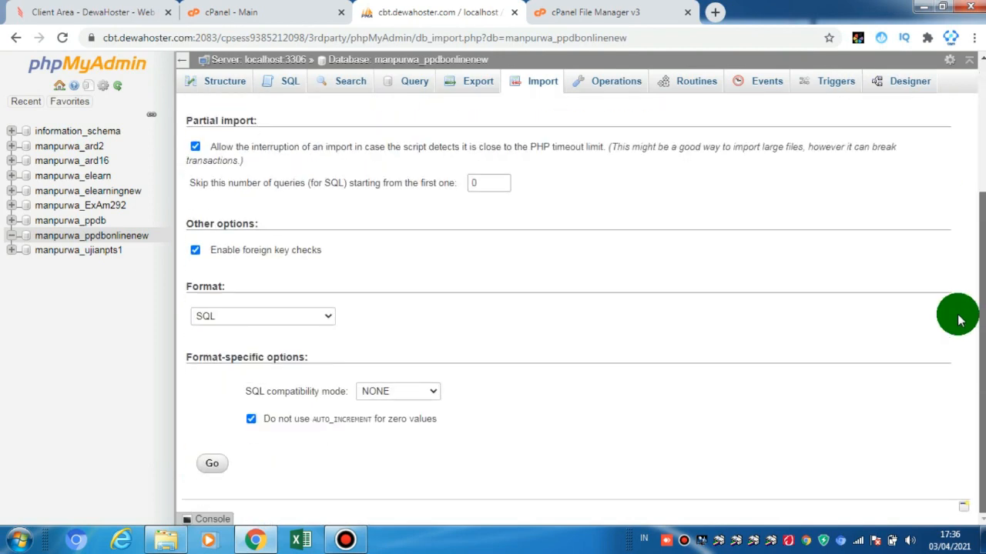
{"action": "scroll", "coordinate": [959, 320], "scroll_direction": "up", "scroll_amount": 3}
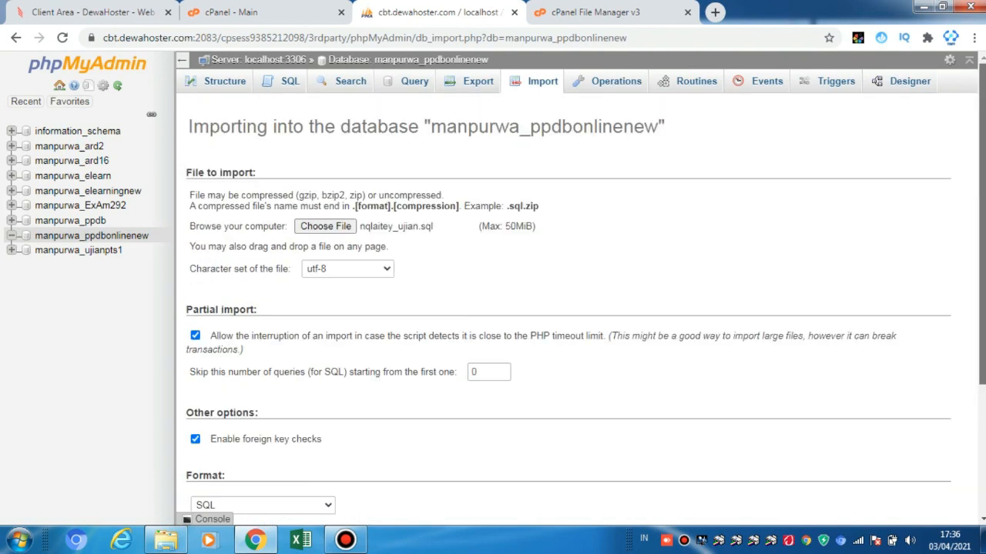
{"action": "scroll", "coordinate": [966, 329], "scroll_direction": "down", "scroll_amount": 3}
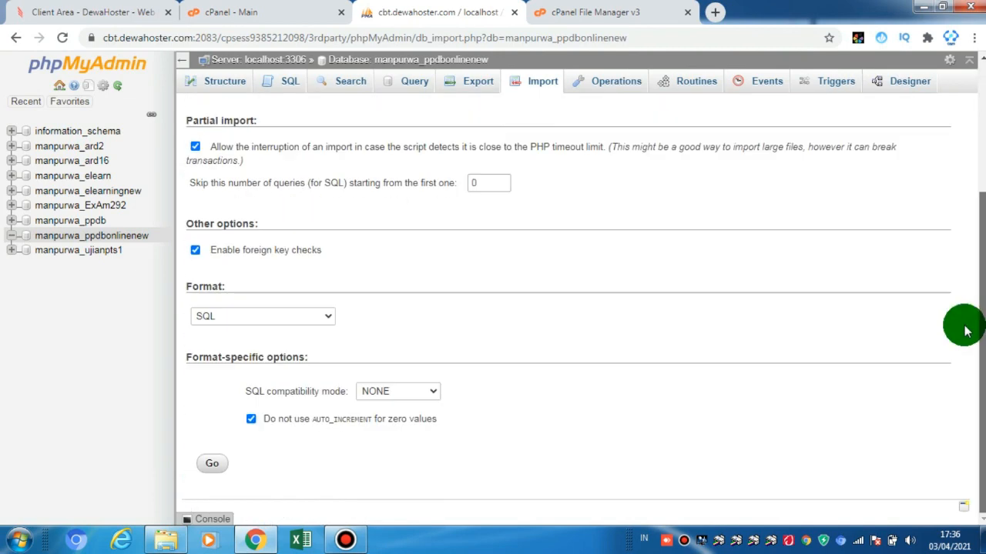
{"action": "left_click", "coordinate": [212, 469]}
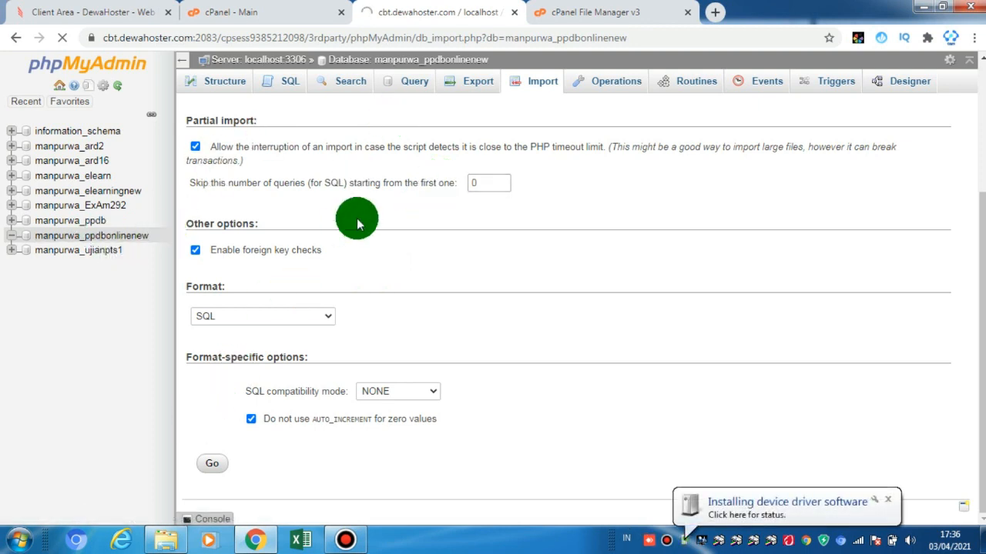
{"action": "mouse_move", "coordinate": [647, 7]}
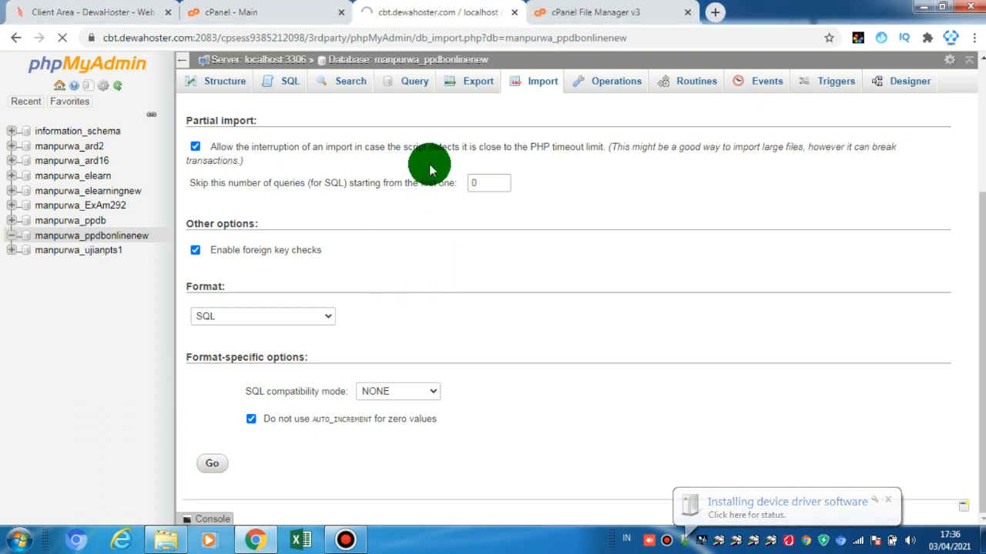
Search cPanel functions for the database tools
{"action": "left_click", "coordinate": [231, 12]}
{"action": "left_click", "coordinate": [97, 9]}
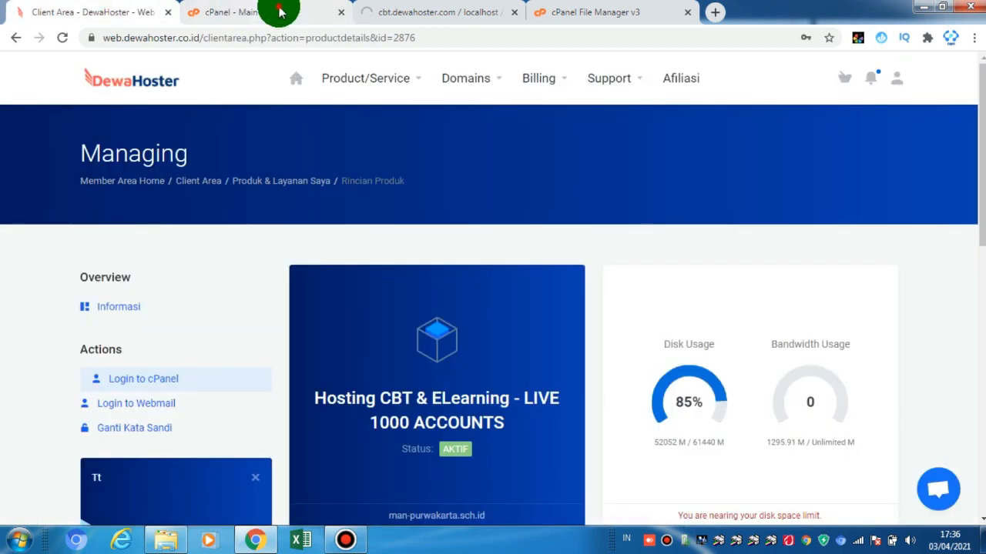
{"action": "left_click", "coordinate": [229, 14]}
{"action": "double_click", "coordinate": [132, 108]}
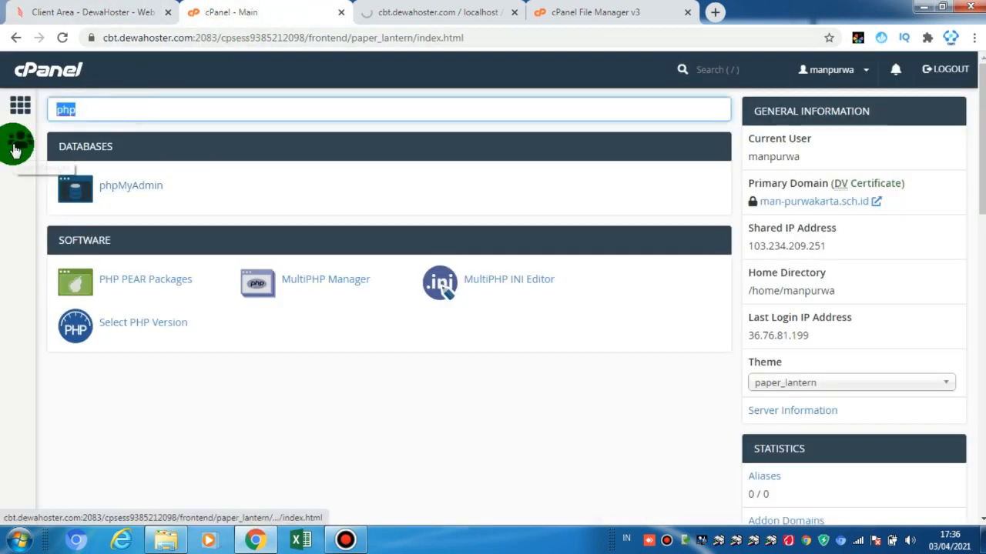
{"action": "type", "text": "daya"}
{"action": "key", "text": "BackSpace"}
{"action": "key", "text": "BackSpace"}
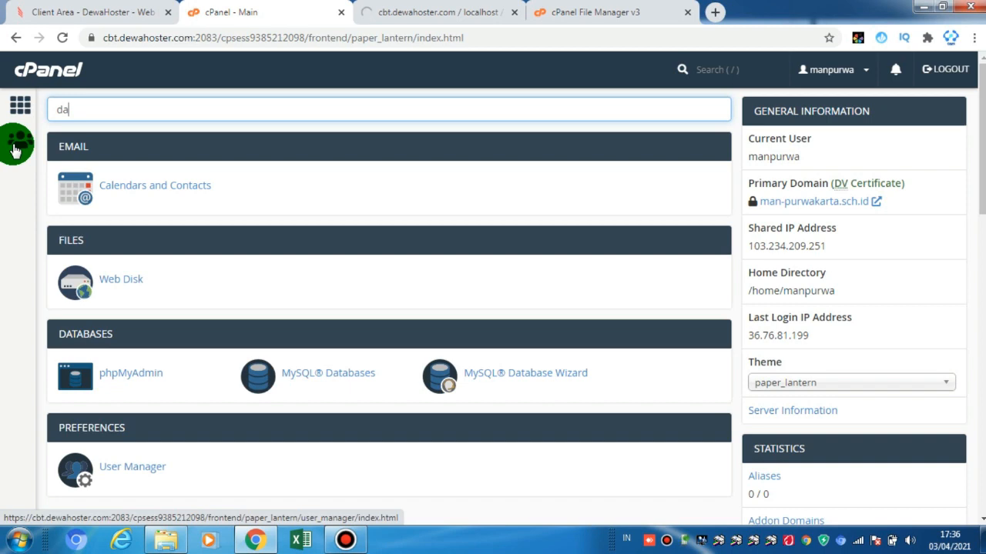
{"action": "type", "text": "tabswe"}
{"action": "key", "text": "BackSpace"}
{"action": "key", "text": "BackSpace"}
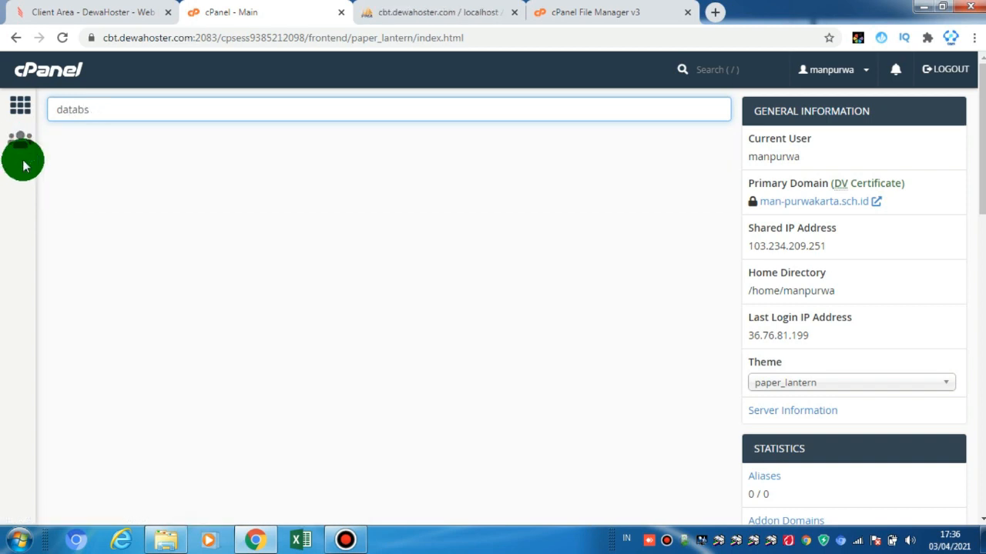
{"action": "key", "text": "BackSpace"}
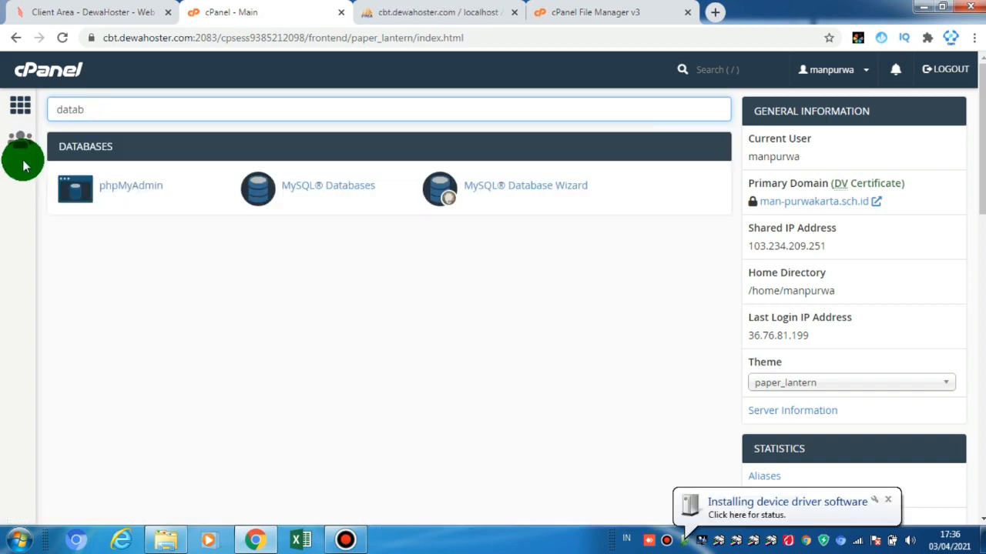
Open MySQL Databases, select the manpurwa_ppdbonlinenew name, and go back to File Manager
{"action": "left_click", "coordinate": [291, 188]}
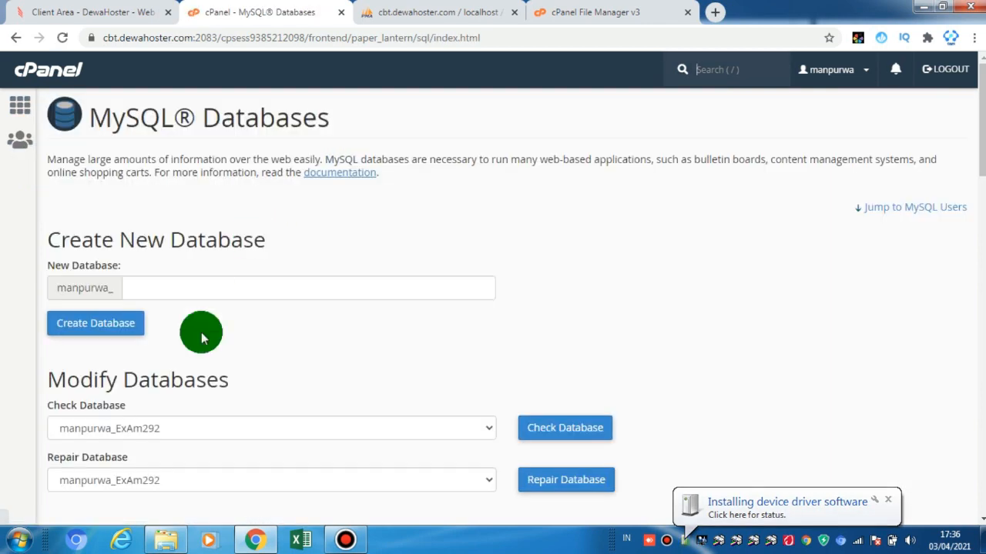
{"action": "left_click_drag", "start_coordinate": [981, 124], "coordinate": [972, 270]}
{"action": "left_click_drag", "start_coordinate": [185, 263], "coordinate": [55, 275]}
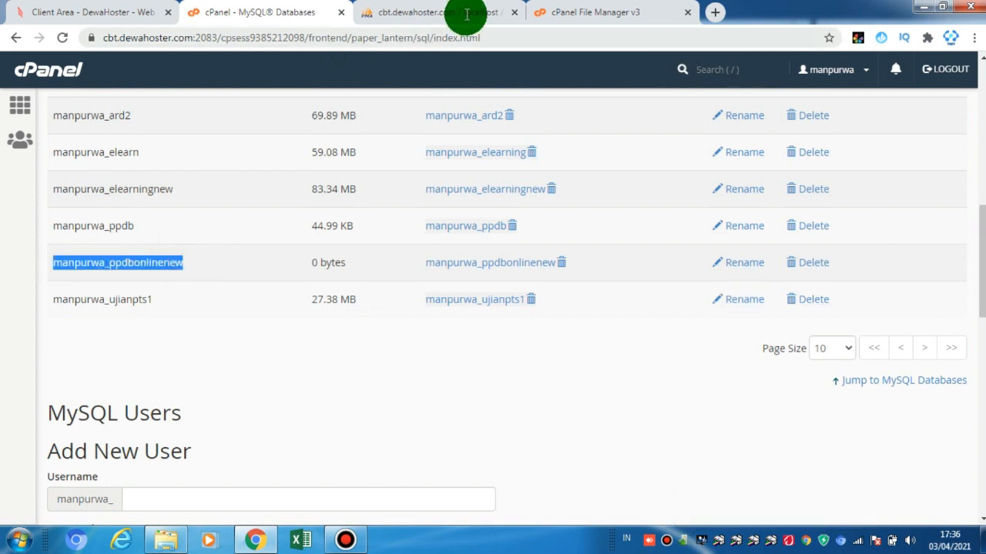
{"action": "left_click", "coordinate": [577, 10]}
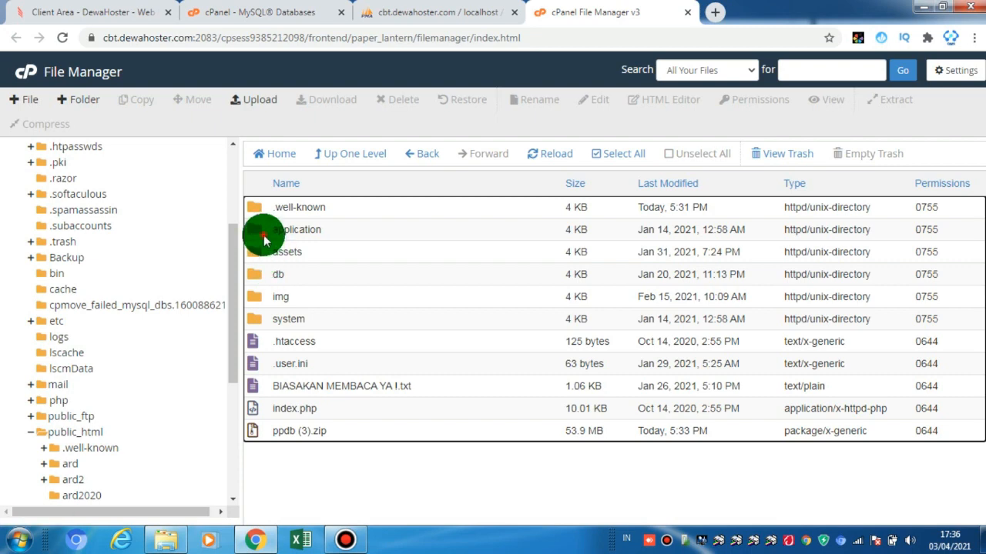
Open application/config/database.php in the File Manager code editor
{"action": "double_click", "coordinate": [264, 230]}
{"action": "double_click", "coordinate": [256, 229]}
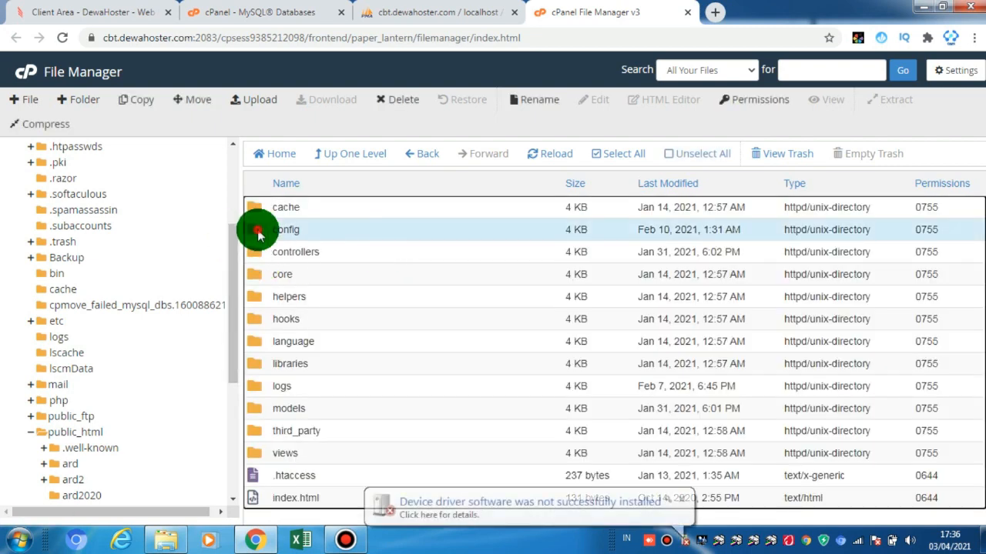
{"action": "left_click", "coordinate": [303, 286]}
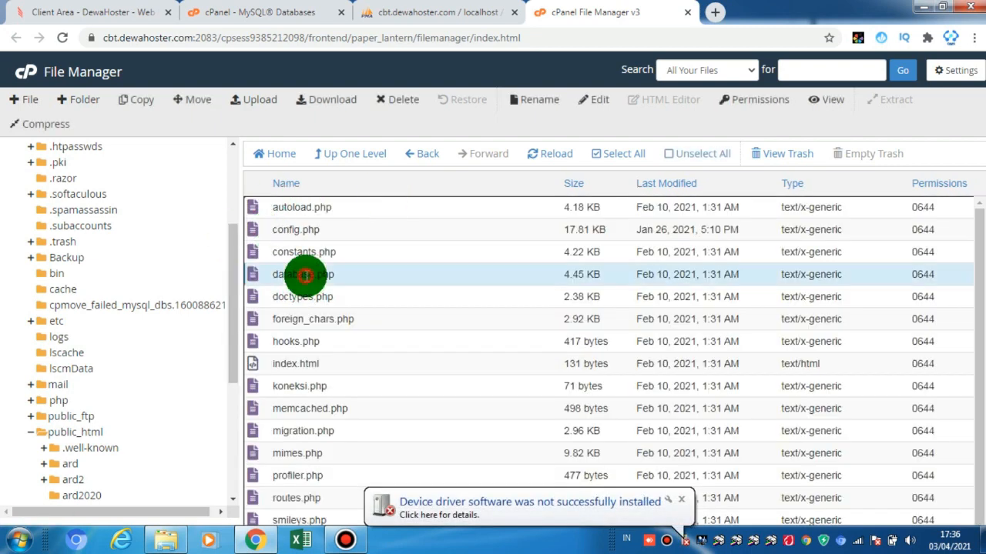
{"action": "right_click", "coordinate": [306, 281]}
{"action": "left_click", "coordinate": [327, 332]}
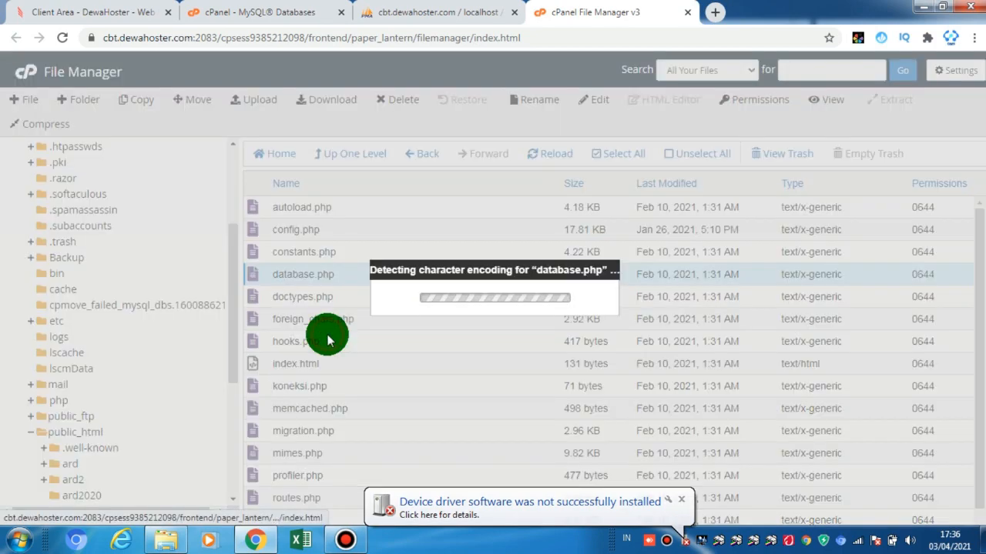
{"action": "left_click", "coordinate": [628, 402]}
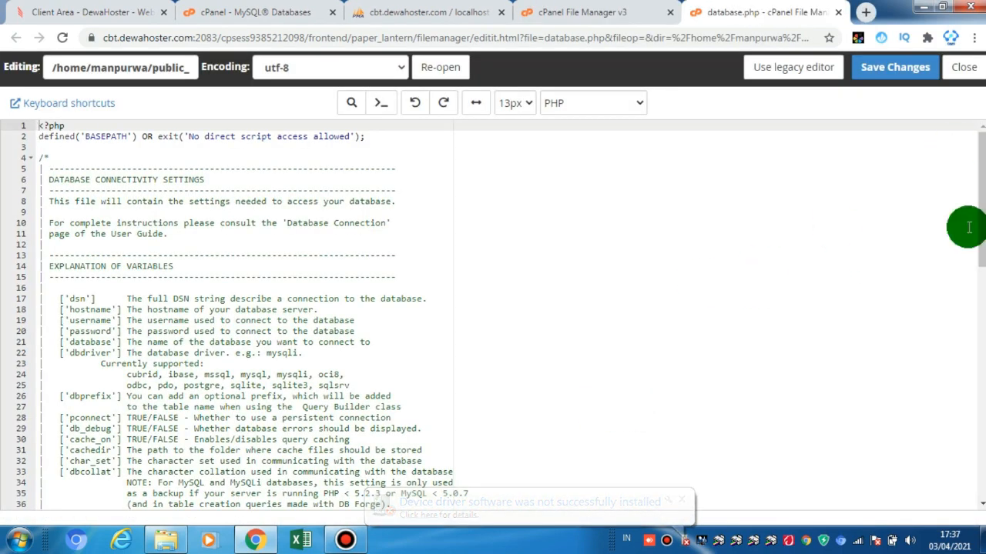
{"action": "left_click_drag", "start_coordinate": [980, 223], "coordinate": [513, 350]}
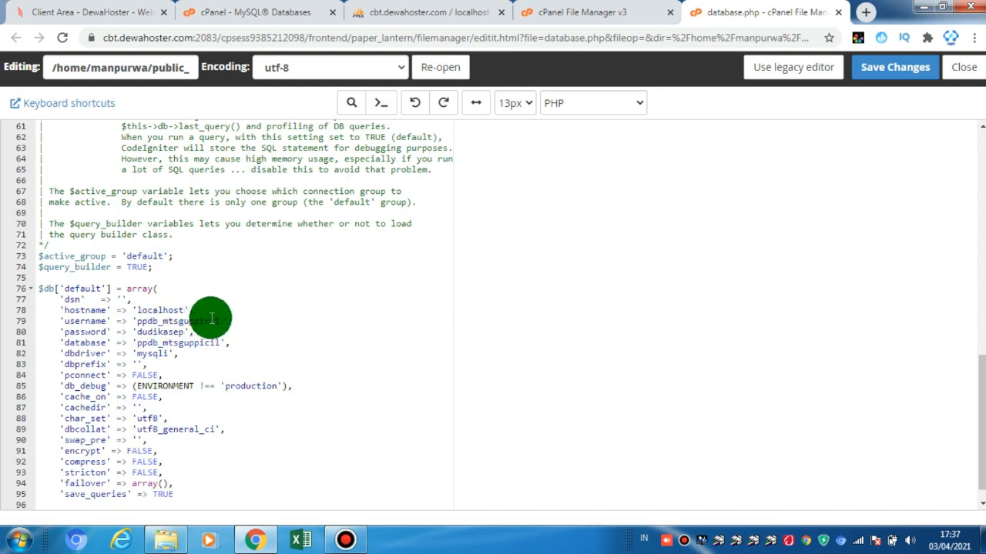
{"action": "left_click_drag", "start_coordinate": [218, 321], "coordinate": [141, 321]}
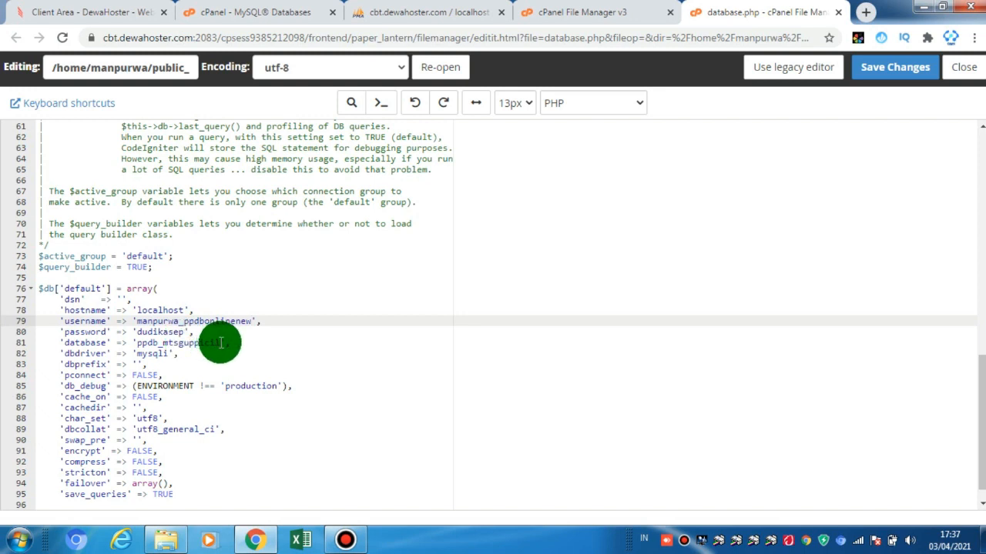
{"action": "left_click_drag", "start_coordinate": [221, 342], "coordinate": [157, 331]}
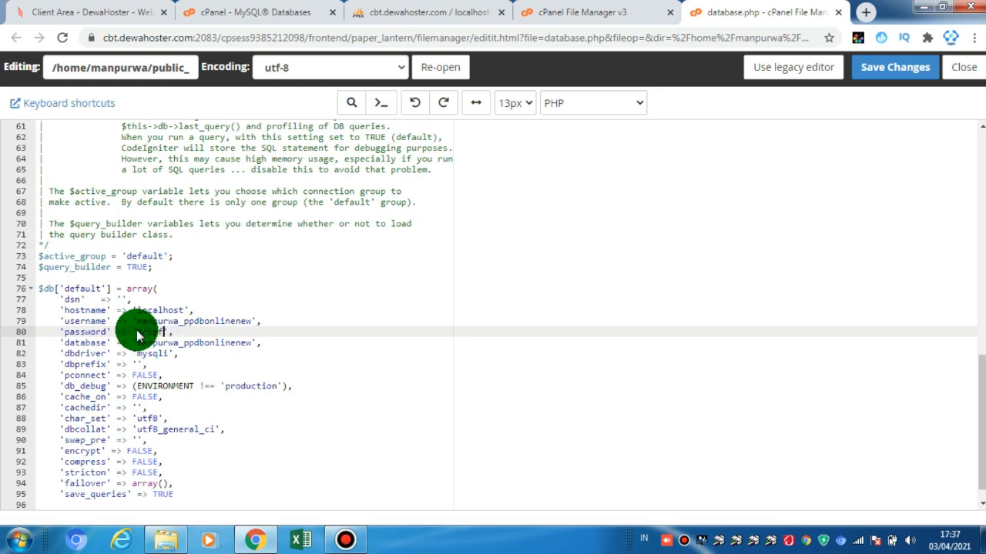
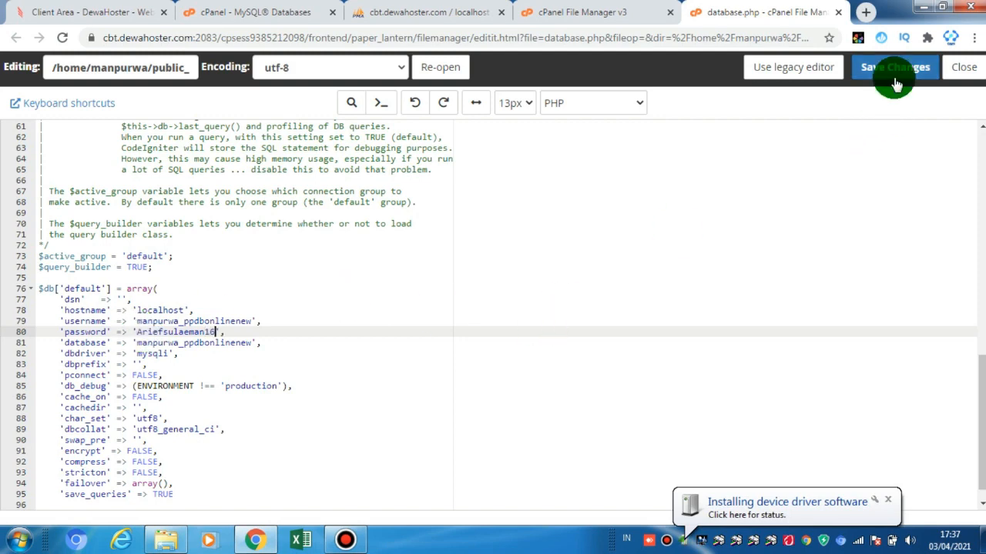
{"action": "left_click", "coordinate": [893, 75]}
{"action": "left_click", "coordinate": [582, 11]}
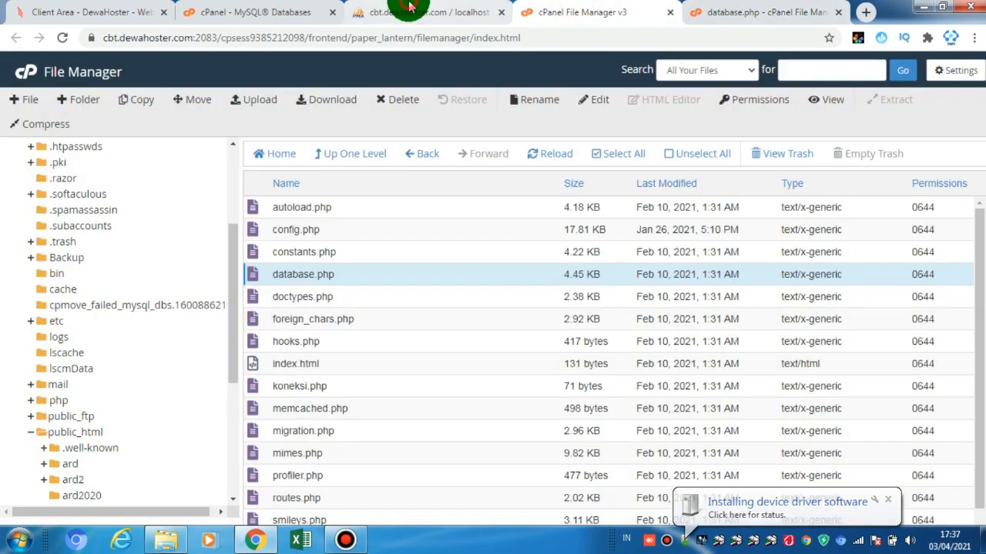
Confirm the import ran 337 queries creating tables like berita, siswa, ujian, then reopen Import
{"action": "left_click", "coordinate": [426, 12]}
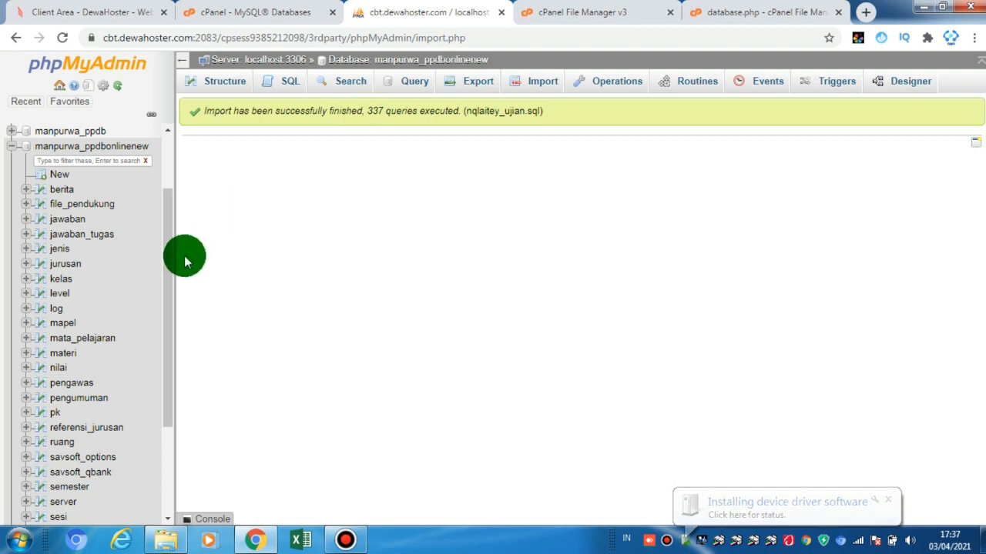
{"action": "left_click_drag", "start_coordinate": [172, 257], "coordinate": [152, 368]}
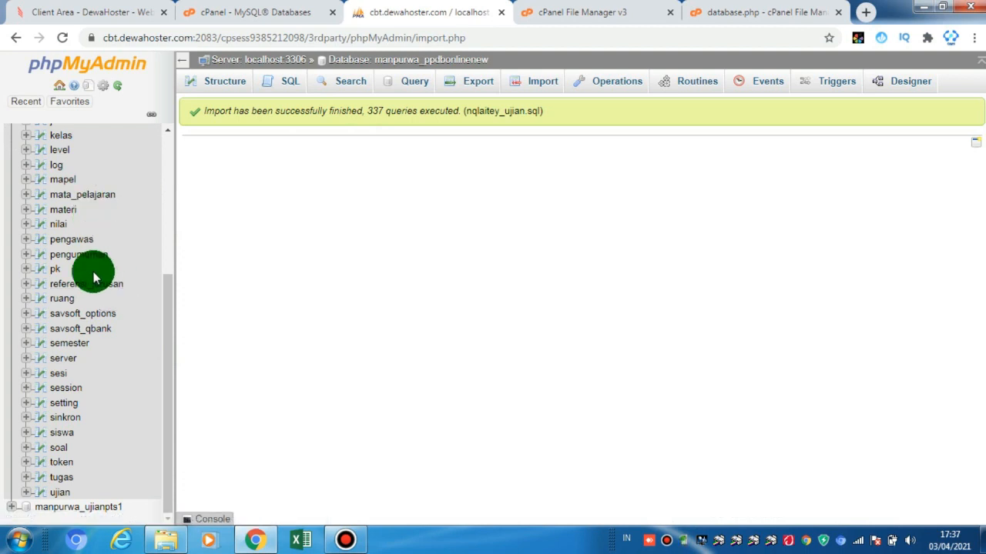
{"action": "left_click_drag", "start_coordinate": [171, 392], "coordinate": [194, 291]}
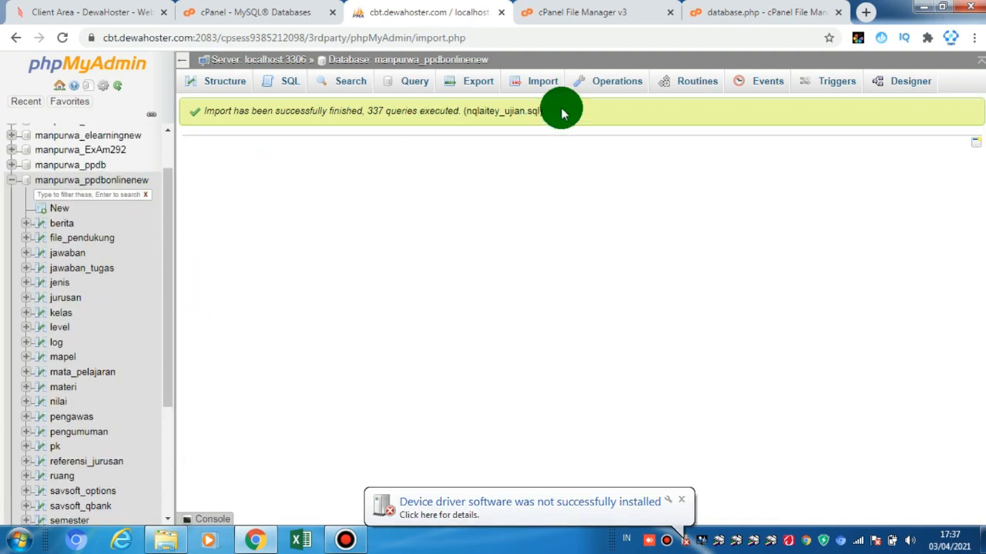
{"action": "left_click", "coordinate": [548, 85]}
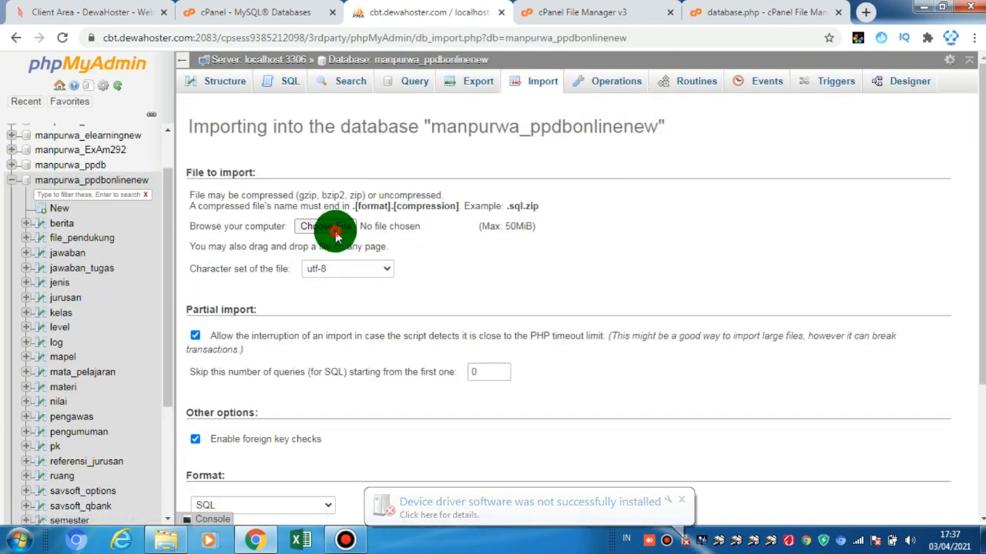
Select ppdb_pro.sql from Music > ppdb (3) > db as the phpMyAdmin import file
{"action": "left_click", "coordinate": [335, 231]}
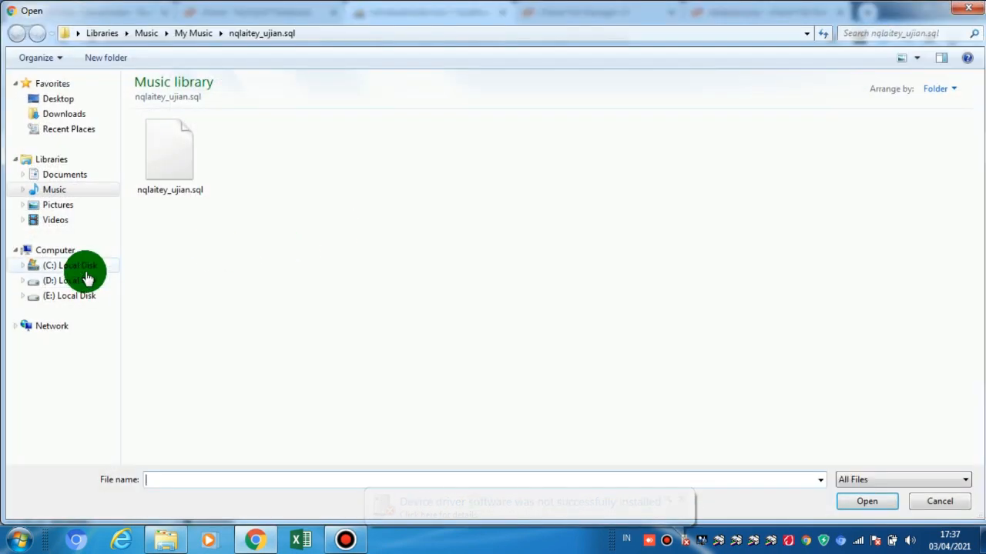
{"action": "left_click", "coordinate": [83, 281]}
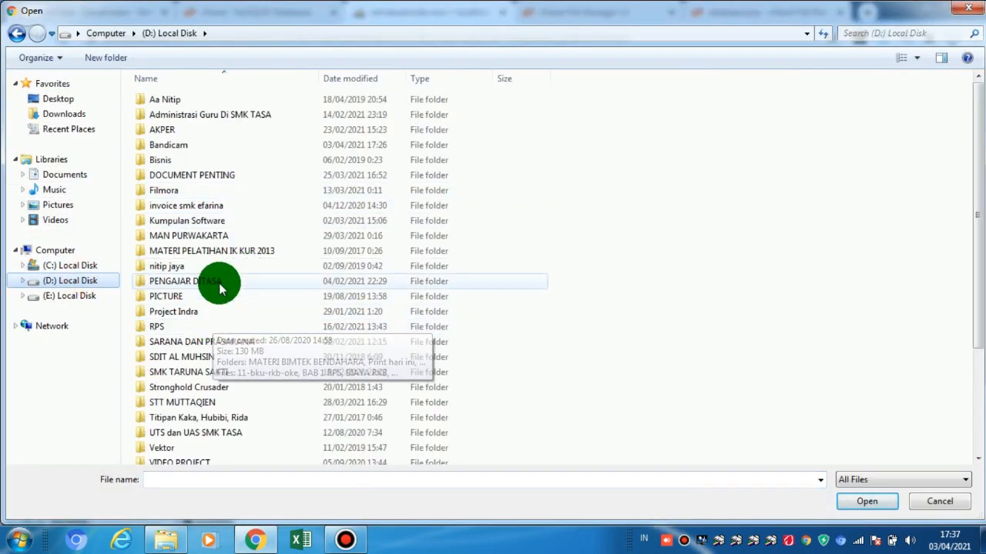
{"action": "double_click", "coordinate": [241, 221]}
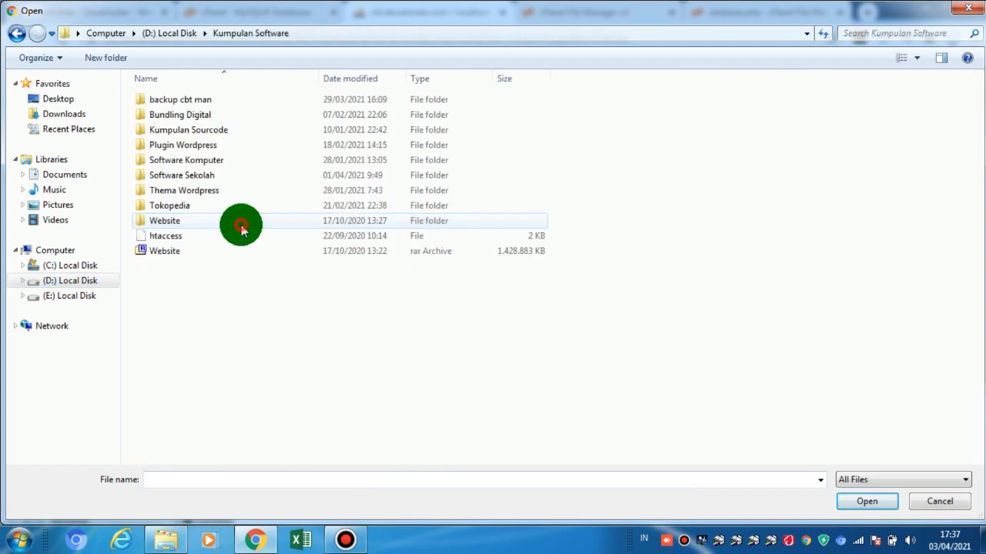
{"action": "double_click", "coordinate": [221, 173]}
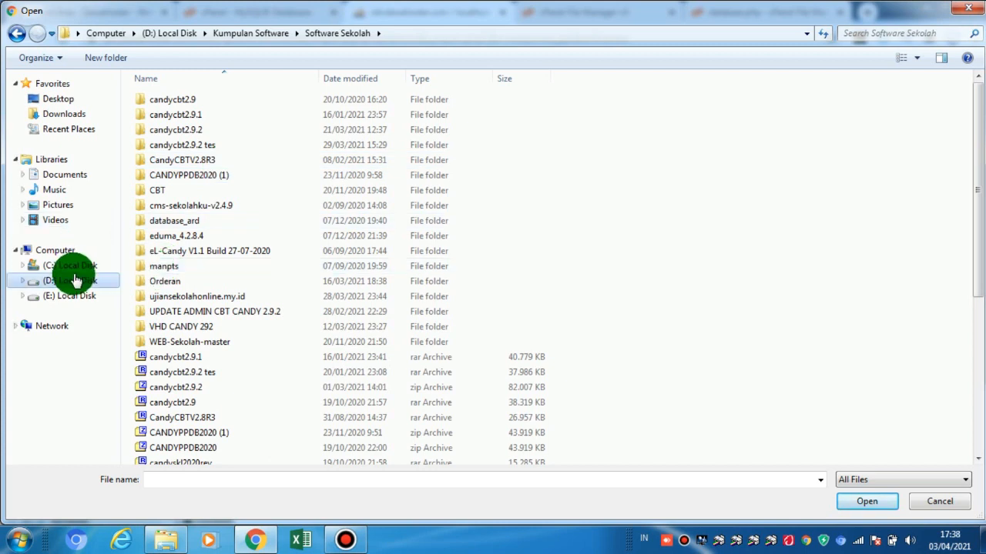
{"action": "left_click", "coordinate": [68, 191]}
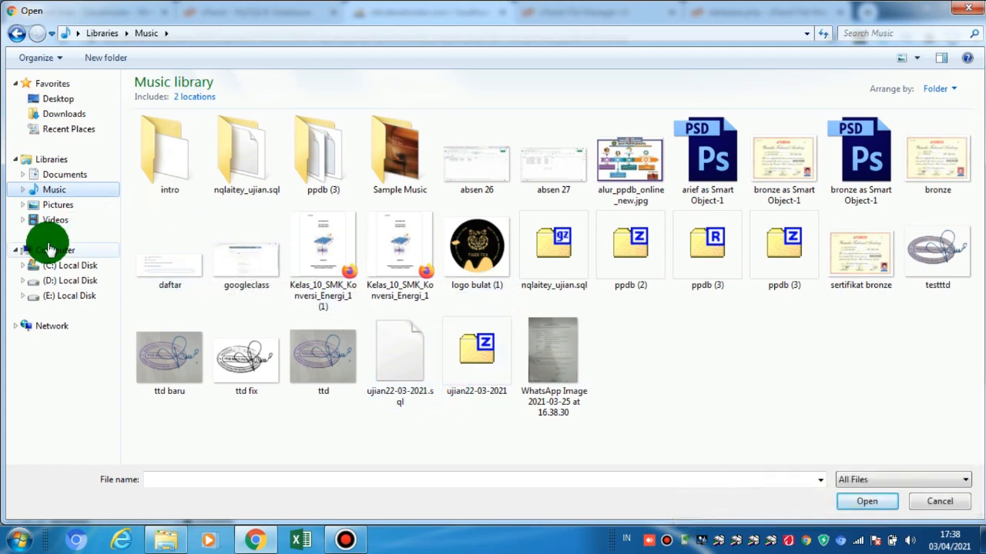
{"action": "left_click", "coordinate": [47, 267]}
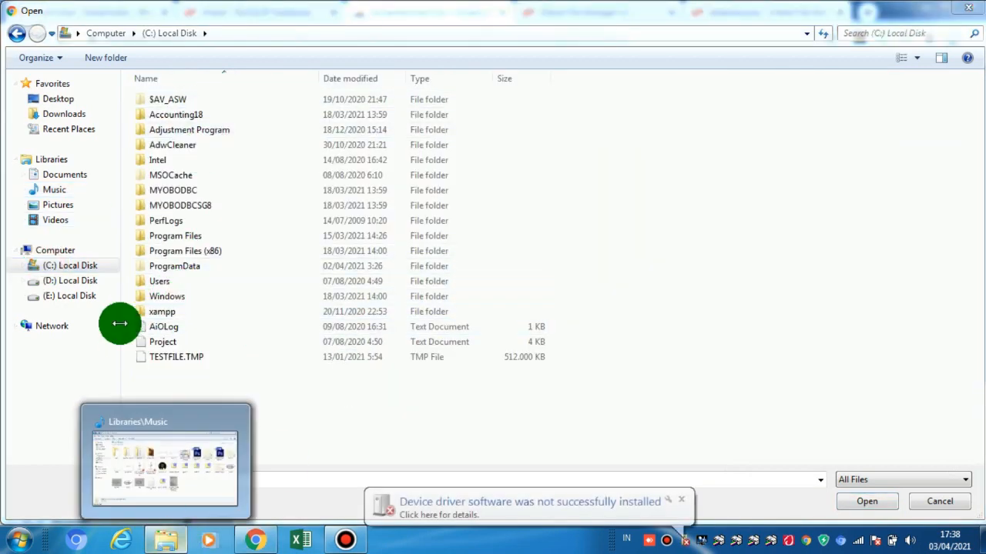
{"action": "left_click", "coordinate": [74, 210]}
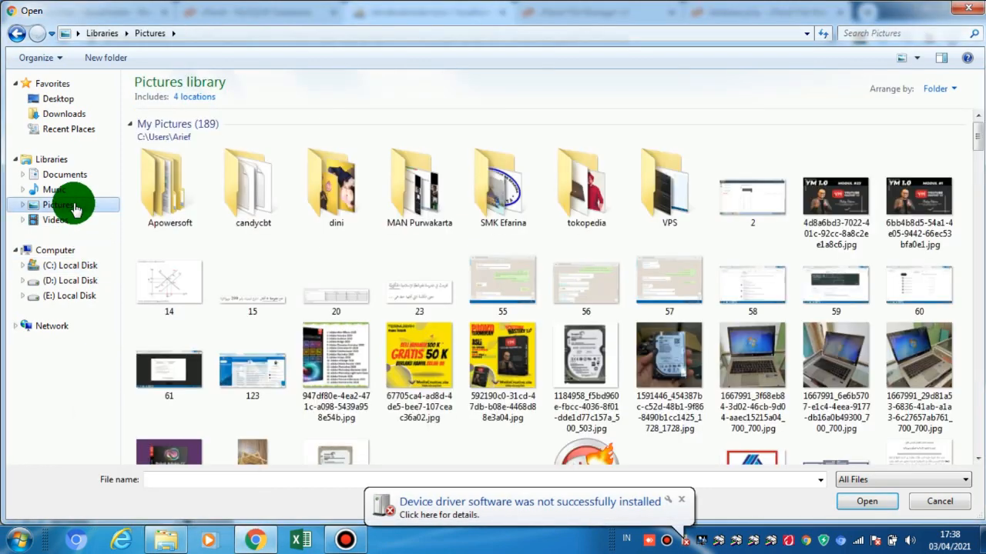
{"action": "left_click", "coordinate": [74, 193]}
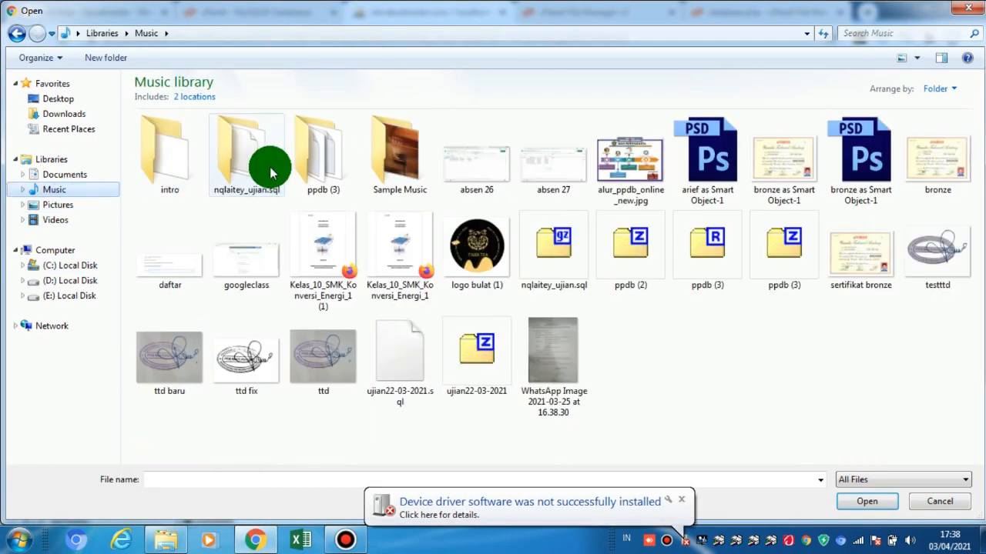
{"action": "double_click", "coordinate": [323, 161]}
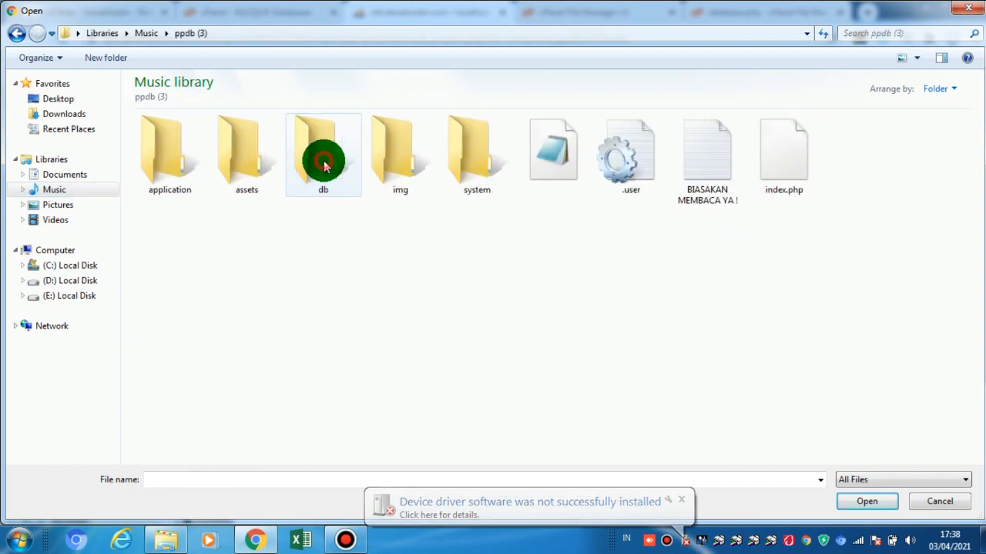
{"action": "double_click", "coordinate": [324, 161]}
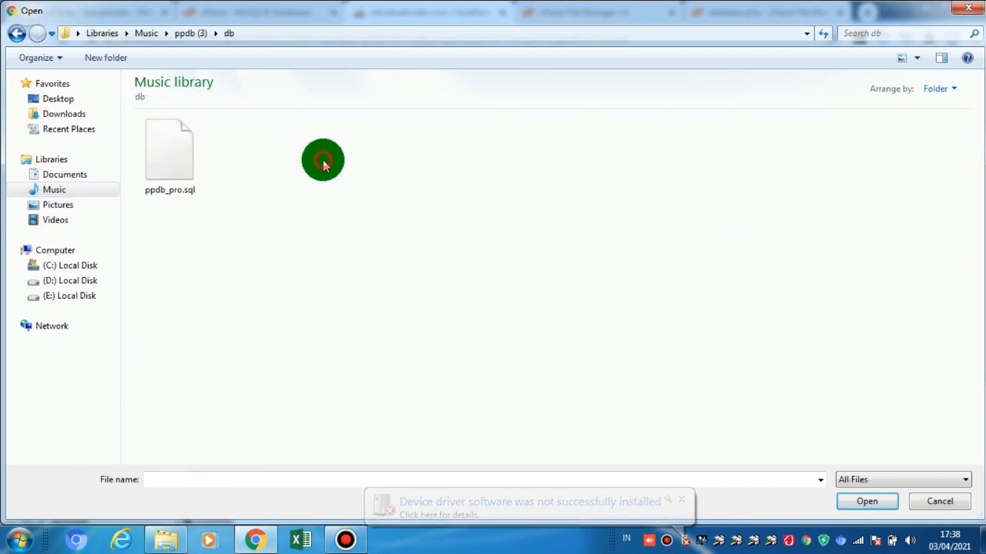
{"action": "left_click", "coordinate": [182, 146]}
{"action": "left_click", "coordinate": [850, 505]}
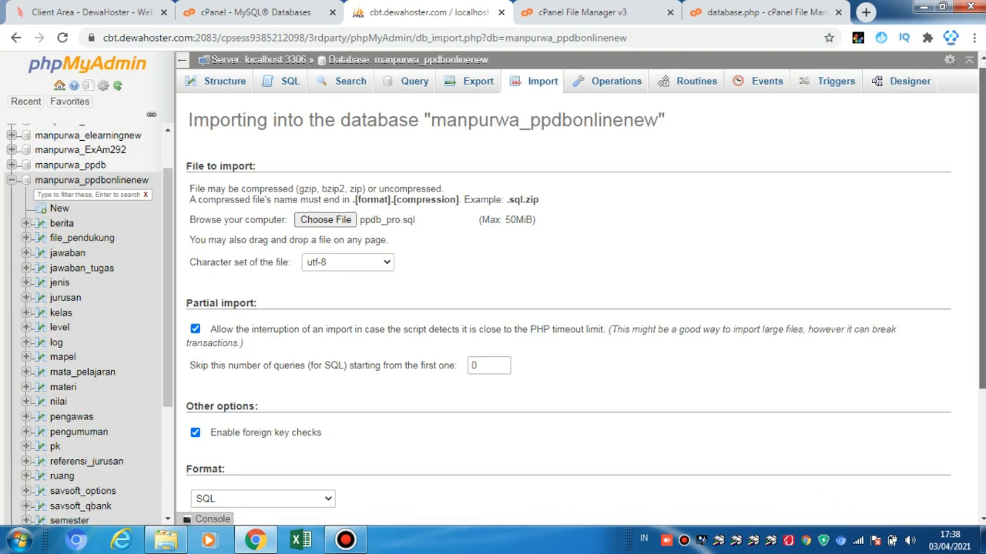
Run the ppdb_pro.sql import (59 queries succeed), then go back to the database.php editor
{"action": "scroll", "coordinate": [631, 374], "scroll_direction": "down", "scroll_amount": 3}
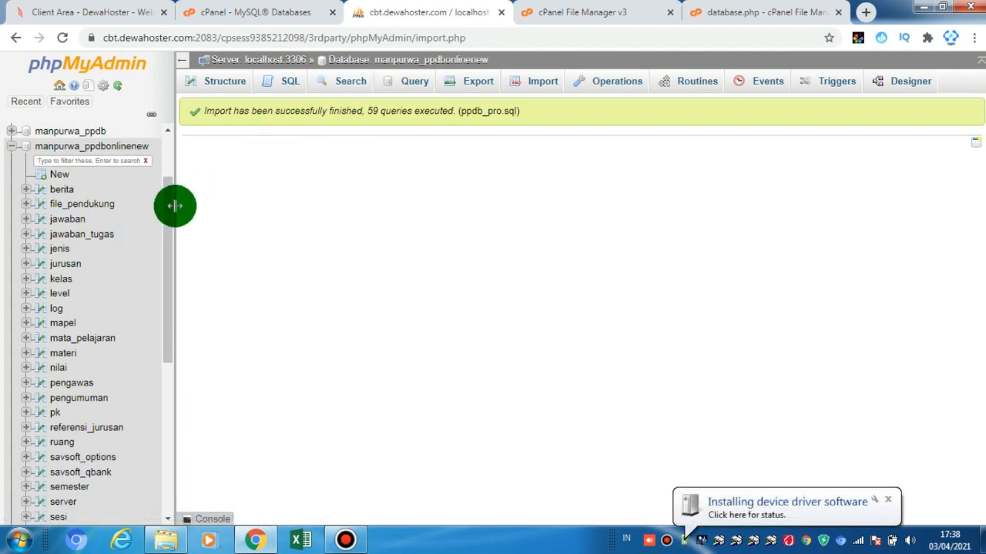
{"action": "left_click_drag", "start_coordinate": [172, 213], "coordinate": [176, 182]}
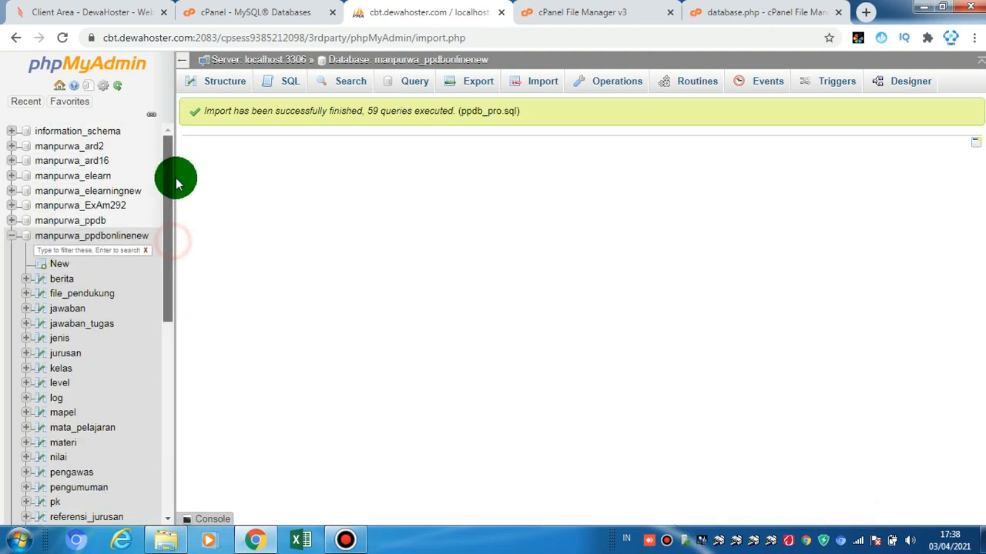
{"action": "left_click", "coordinate": [751, 9]}
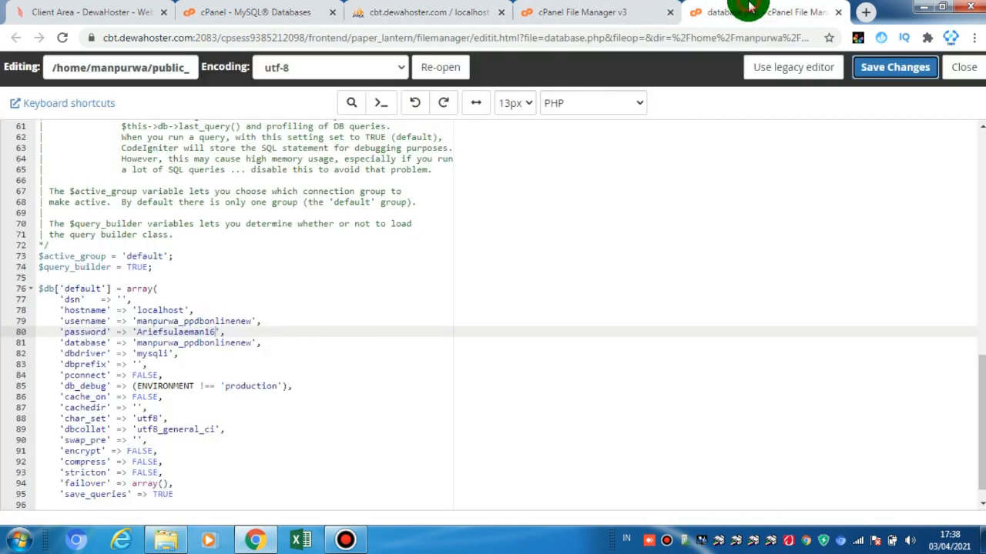
Open a new browser tab with 'ppdbon' typed, then return to the cPanel database list
{"action": "left_click", "coordinate": [873, 11]}
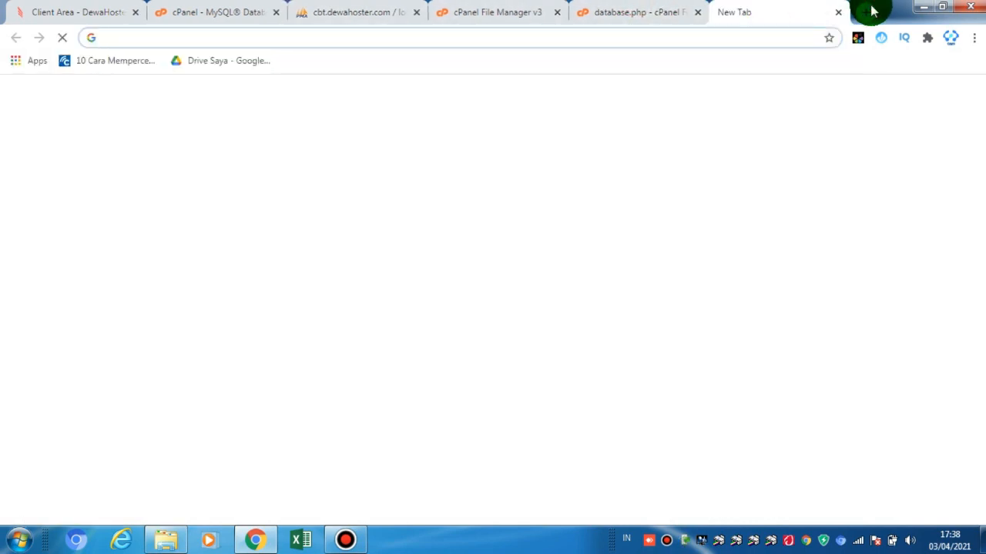
{"action": "type", "text": "ppdb"}
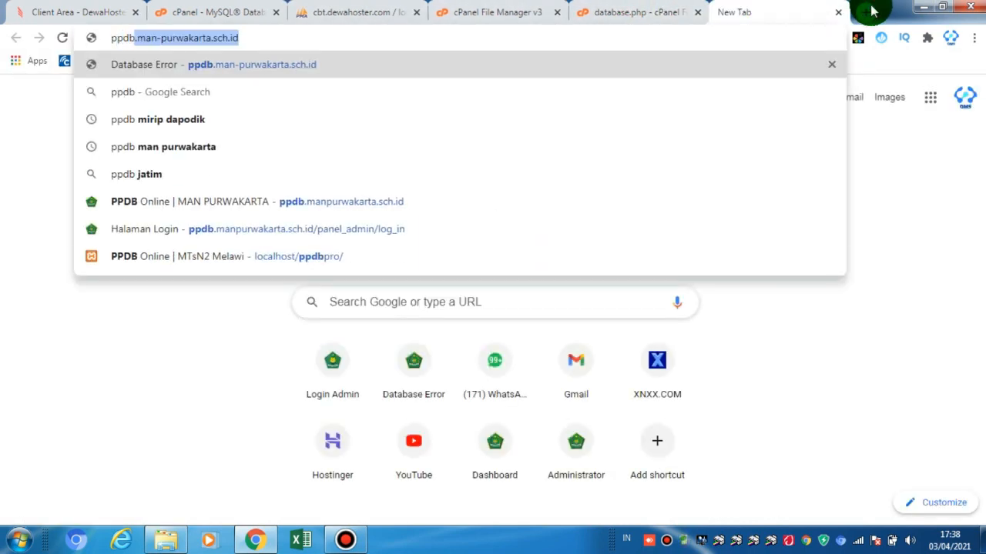
{"action": "type", "text": "online"}
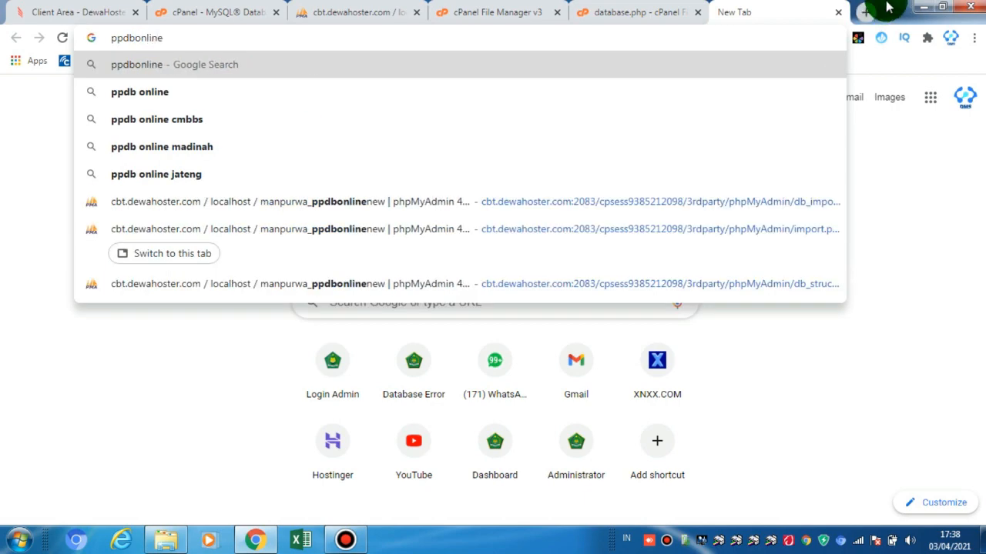
{"action": "left_click", "coordinate": [221, 11]}
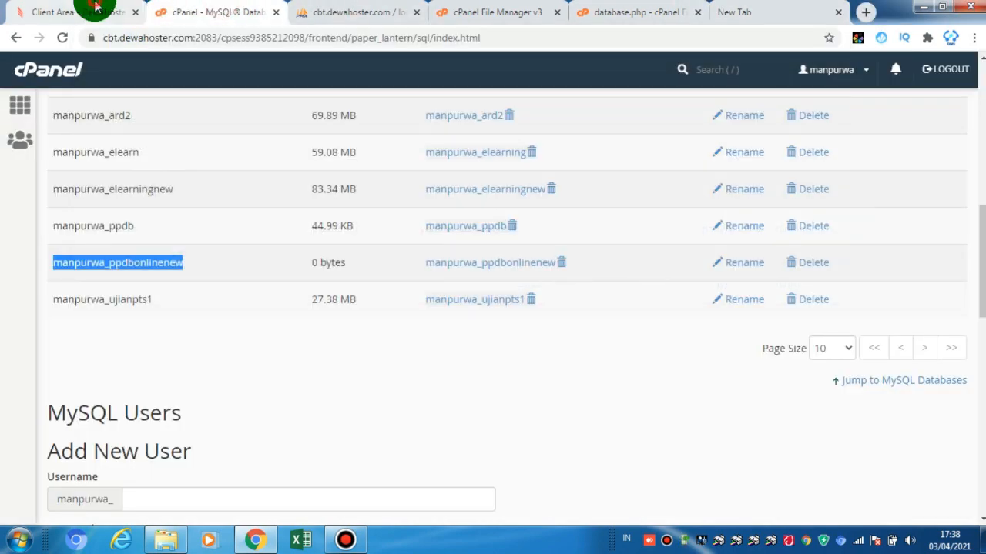
{"action": "left_click", "coordinate": [46, 9]}
{"action": "left_click", "coordinate": [154, 11]}
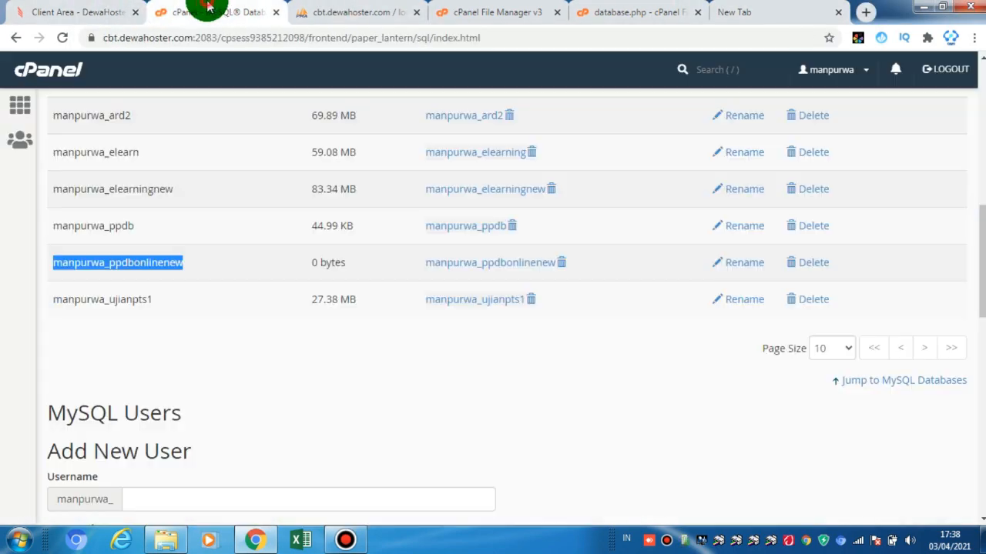
Find Subdomains via cPanel search and select the ppdbonline.man-purwakarta.sch.id subdomain name
{"action": "left_click", "coordinate": [20, 105]}
{"action": "left_click", "coordinate": [170, 111]}
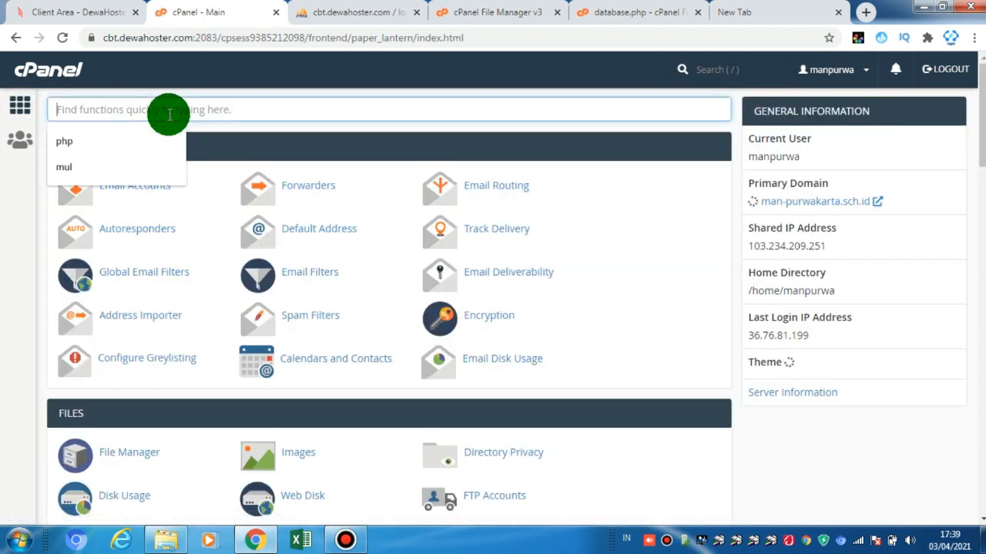
{"action": "type", "text": "sub"}
{"action": "left_click", "coordinate": [316, 192]}
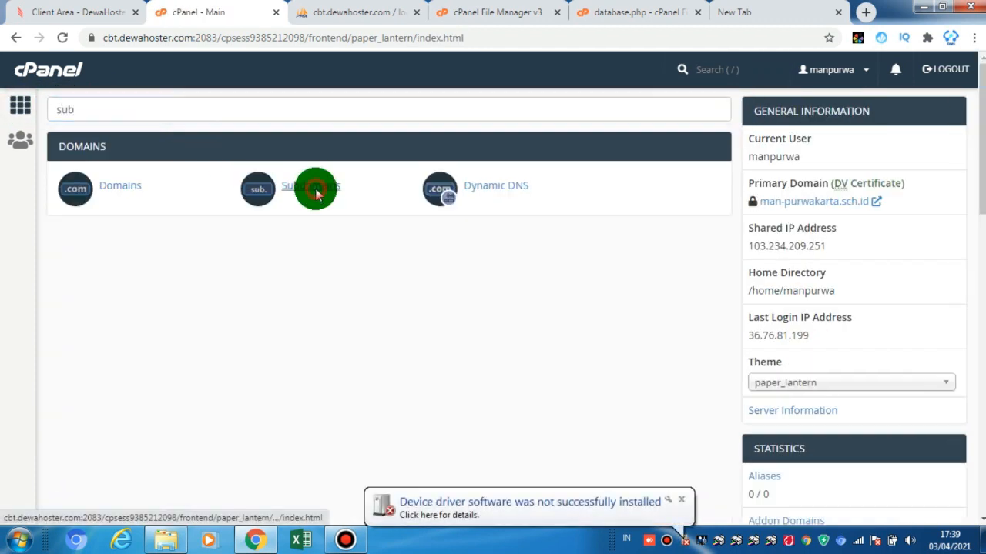
{"action": "scroll", "coordinate": [970, 308], "scroll_direction": "down", "scroll_amount": 4}
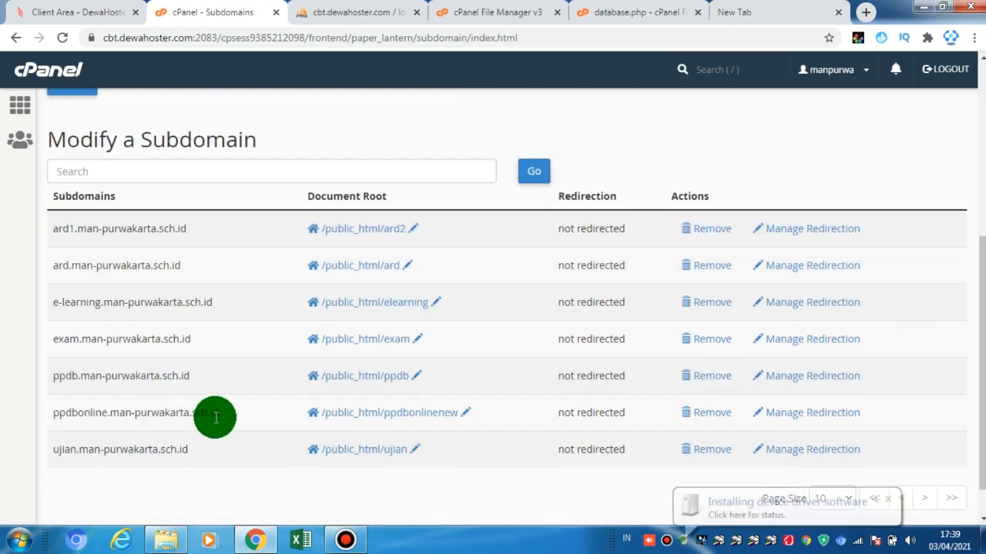
{"action": "left_click_drag", "start_coordinate": [216, 418], "coordinate": [52, 432]}
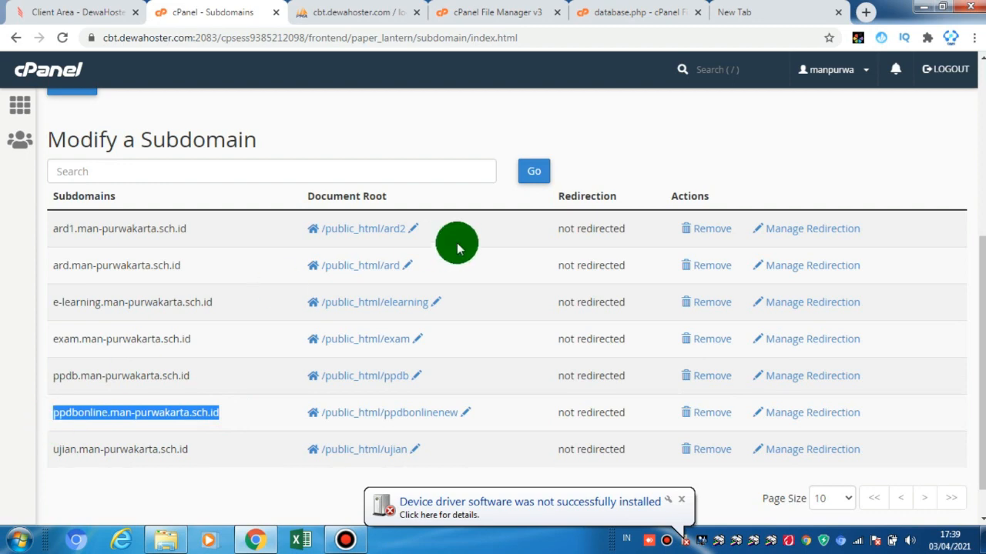
{"action": "left_click", "coordinate": [787, 14]}
{"action": "left_click", "coordinate": [662, 13]}
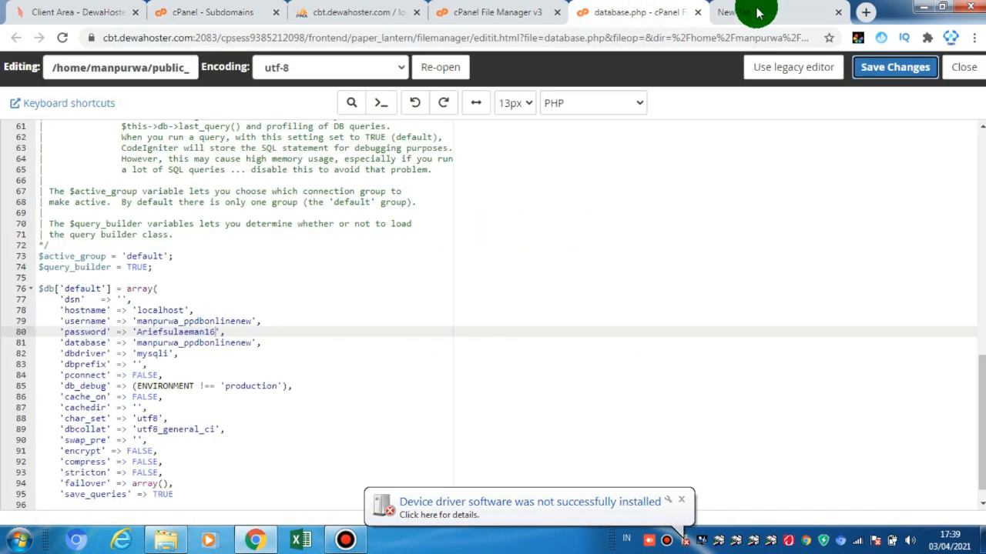
Load the pasted ppdbonline subdomain address in the new tab and dismiss the translation offer
{"action": "left_click", "coordinate": [747, 14]}
{"action": "left_click", "coordinate": [673, 39]}
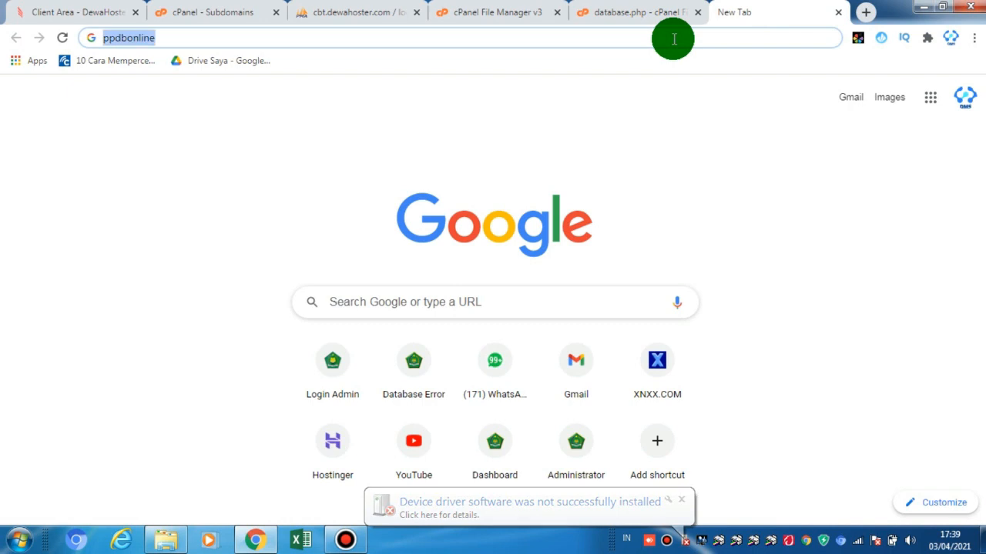
{"action": "type", "text": "ppdbonline.man-purwakarta.sch.id"}
{"action": "key", "text": "Return"}
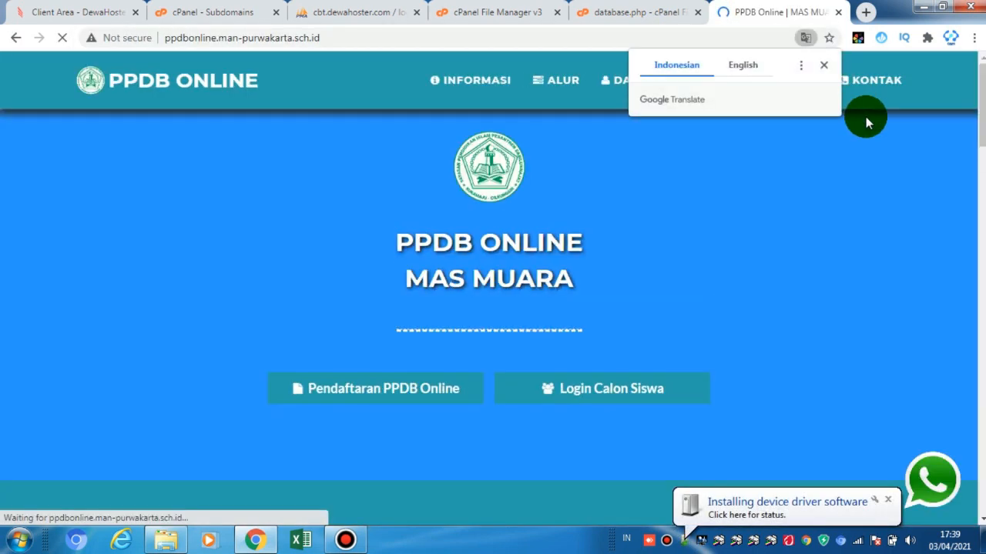
{"action": "left_click", "coordinate": [826, 63]}
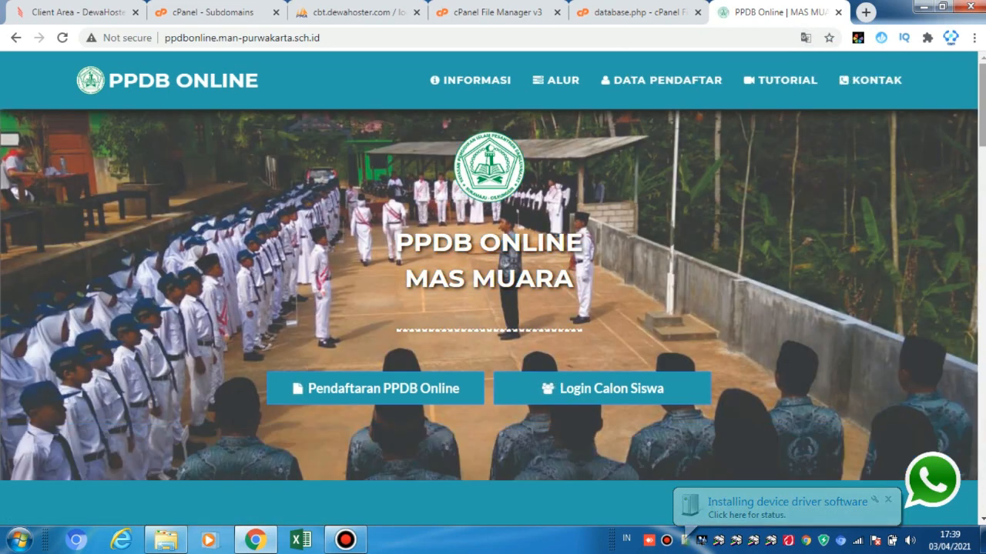
{"action": "scroll", "coordinate": [982, 273], "scroll_direction": "down", "scroll_amount": 8}
{"action": "scroll", "coordinate": [982, 272], "scroll_direction": "up", "scroll_amount": 4}
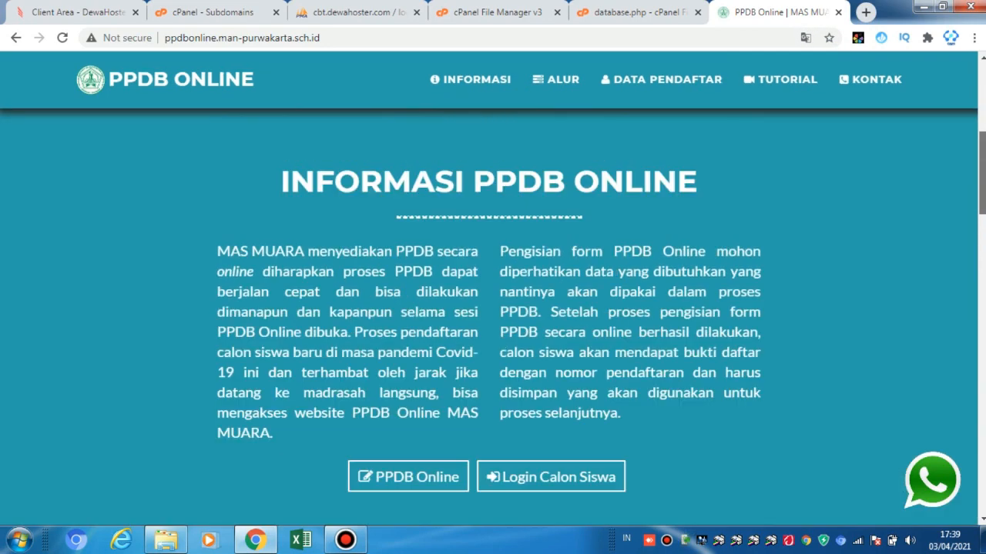
{"action": "scroll", "coordinate": [982, 273], "scroll_direction": "down", "scroll_amount": 6}
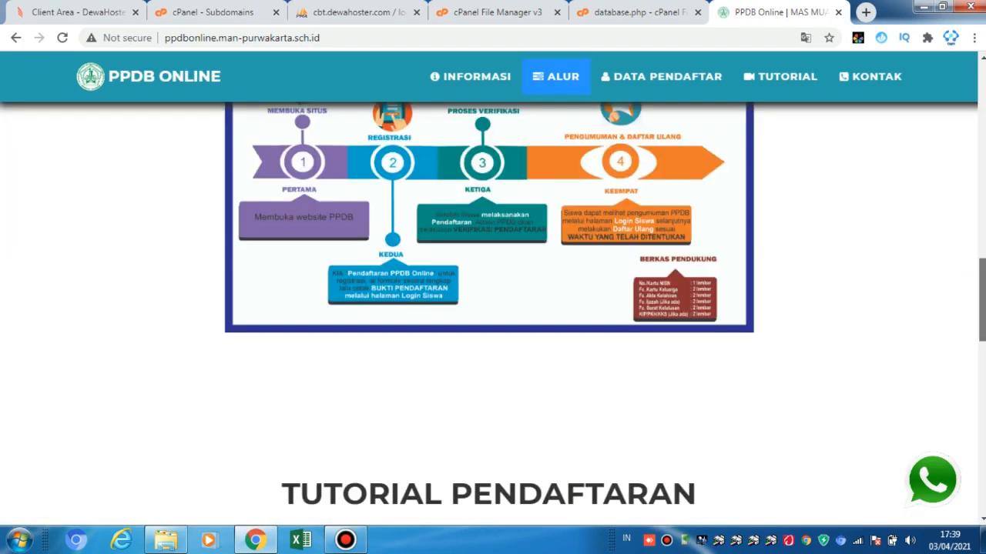
{"action": "scroll", "coordinate": [984, 358], "scroll_direction": "down", "scroll_amount": 5}
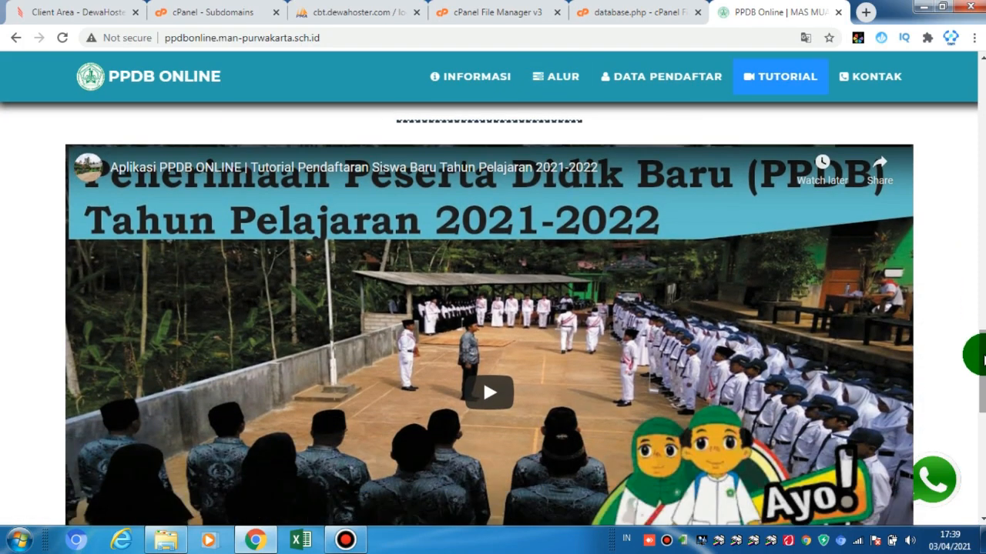
{"action": "left_click_drag", "start_coordinate": [982, 372], "coordinate": [983, 98]}
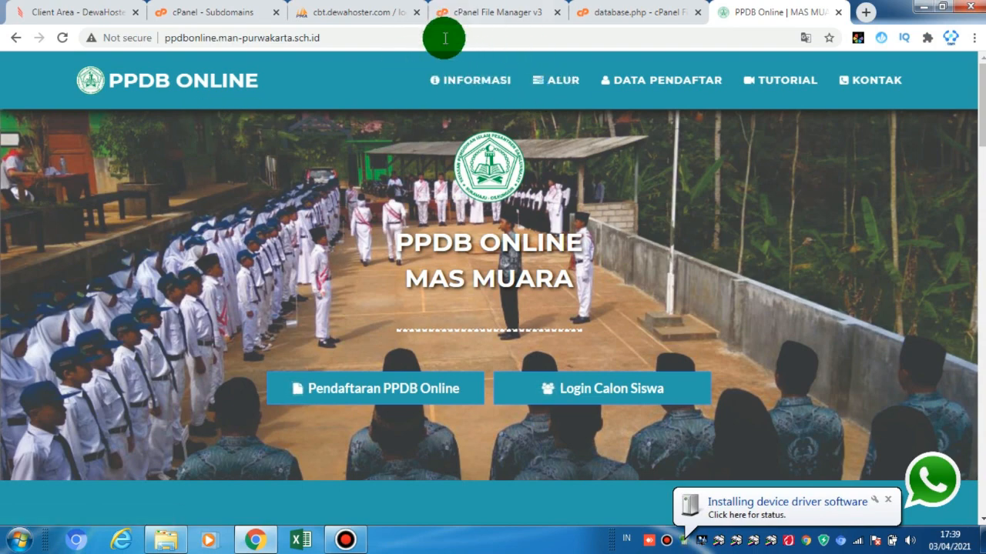
View the INFORMASI and ALUR sections, then open DATA PENDAFTAR listing four 2021-2022 registrants
{"action": "left_click", "coordinate": [469, 80]}
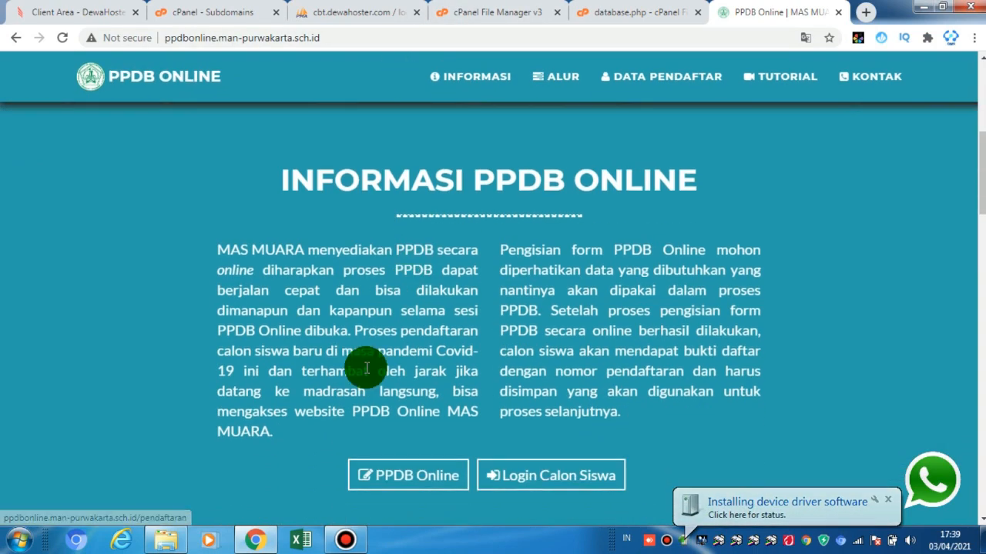
{"action": "left_click", "coordinate": [548, 86]}
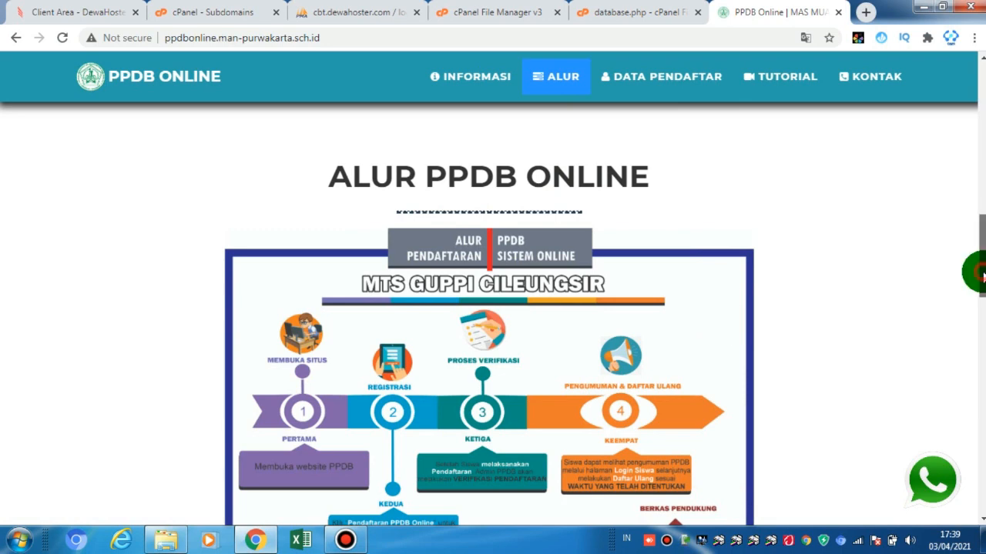
{"action": "left_click_drag", "start_coordinate": [982, 273], "coordinate": [978, 146]}
{"action": "left_click", "coordinate": [678, 77]}
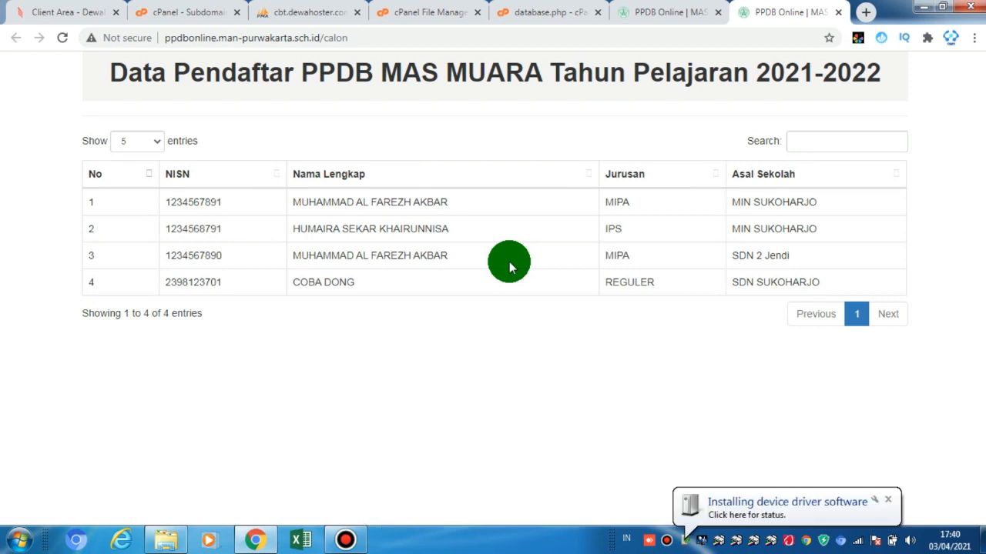
On the homepage tab, review the TUTORIAL video and KONTAK map sections, then return to the top
{"action": "left_click", "coordinate": [651, 14]}
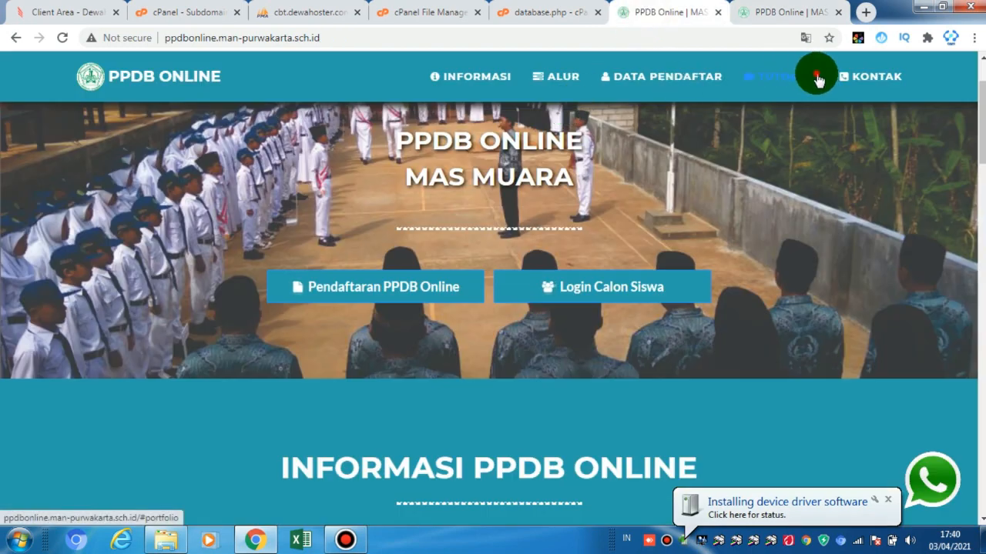
{"action": "left_click", "coordinate": [816, 76]}
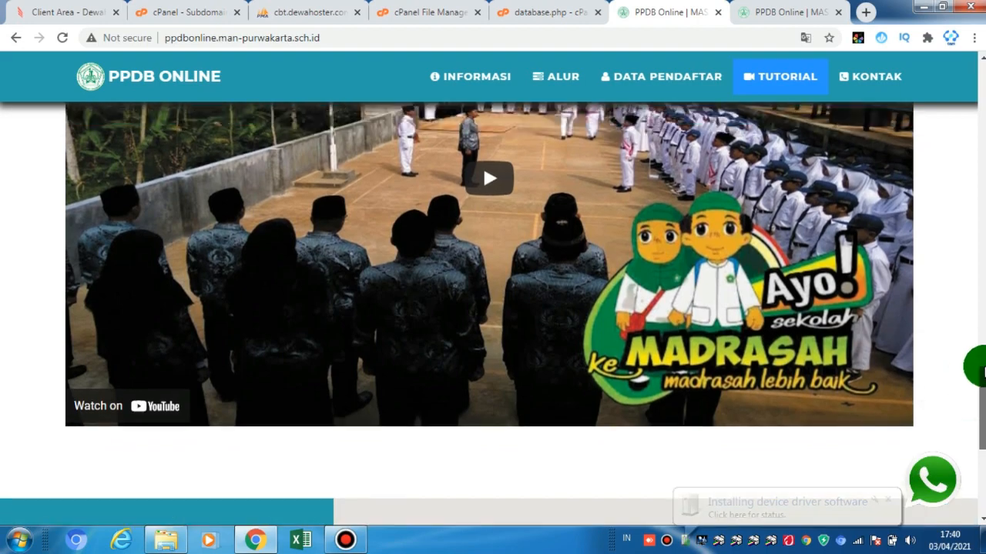
{"action": "scroll", "coordinate": [975, 398], "scroll_direction": "up", "scroll_amount": 3}
{"action": "scroll", "coordinate": [975, 400], "scroll_direction": "down", "scroll_amount": 4}
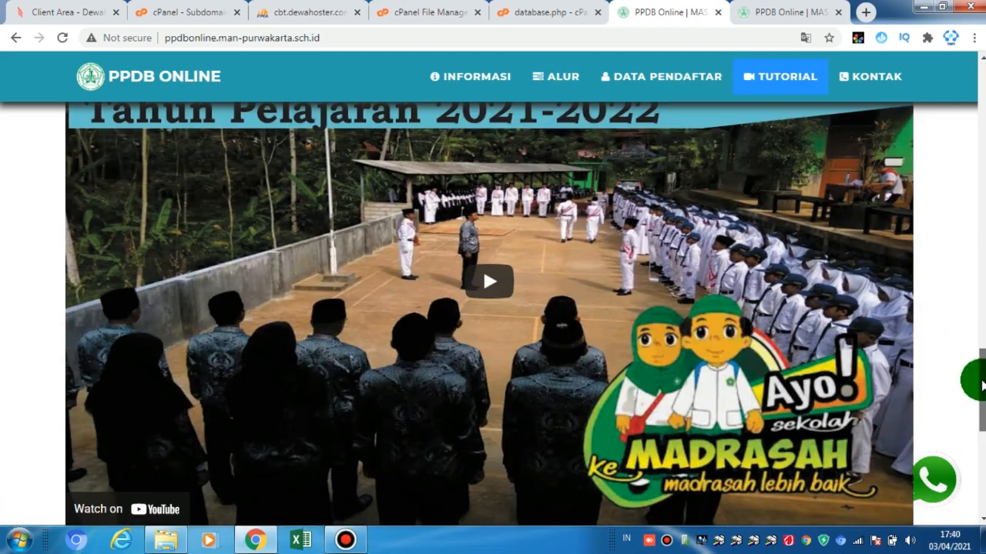
{"action": "scroll", "coordinate": [974, 400], "scroll_direction": "up", "scroll_amount": 3}
{"action": "scroll", "coordinate": [974, 400], "scroll_direction": "down", "scroll_amount": 3}
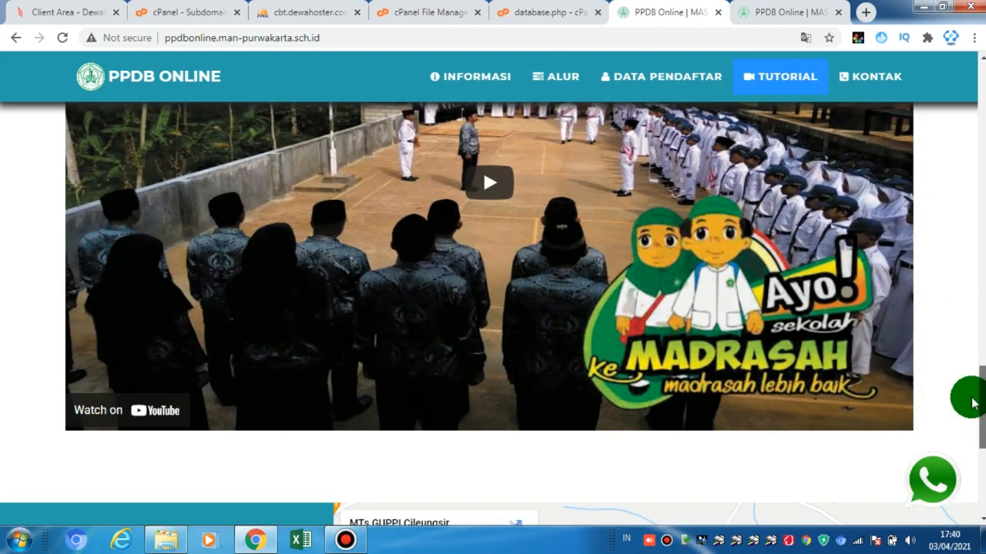
{"action": "scroll", "coordinate": [970, 385], "scroll_direction": "up", "scroll_amount": 3}
{"action": "scroll", "coordinate": [980, 370], "scroll_direction": "down", "scroll_amount": 2}
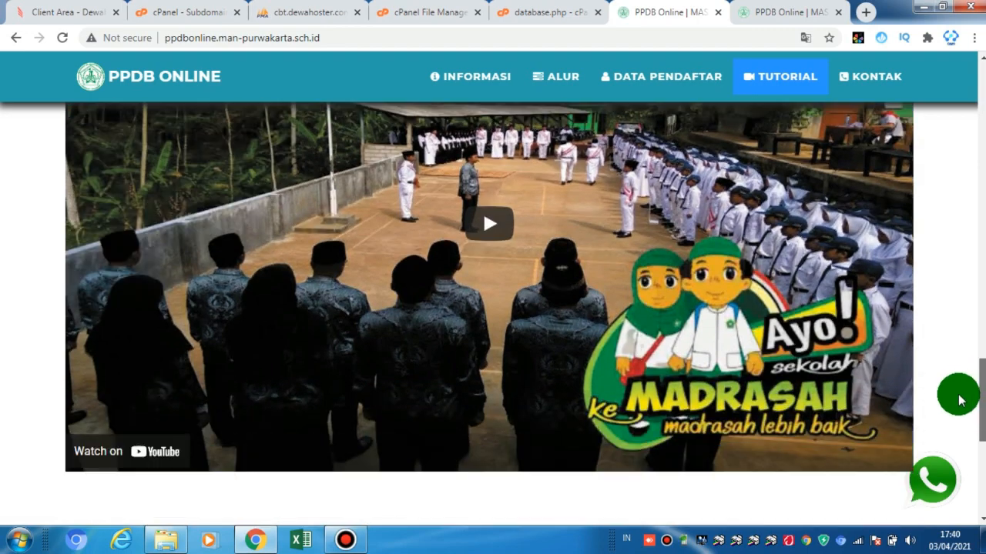
{"action": "scroll", "coordinate": [980, 370], "scroll_direction": "up", "scroll_amount": 4}
{"action": "scroll", "coordinate": [979, 362], "scroll_direction": "down", "scroll_amount": 1}
{"action": "scroll", "coordinate": [981, 350], "scroll_direction": "up", "scroll_amount": 1}
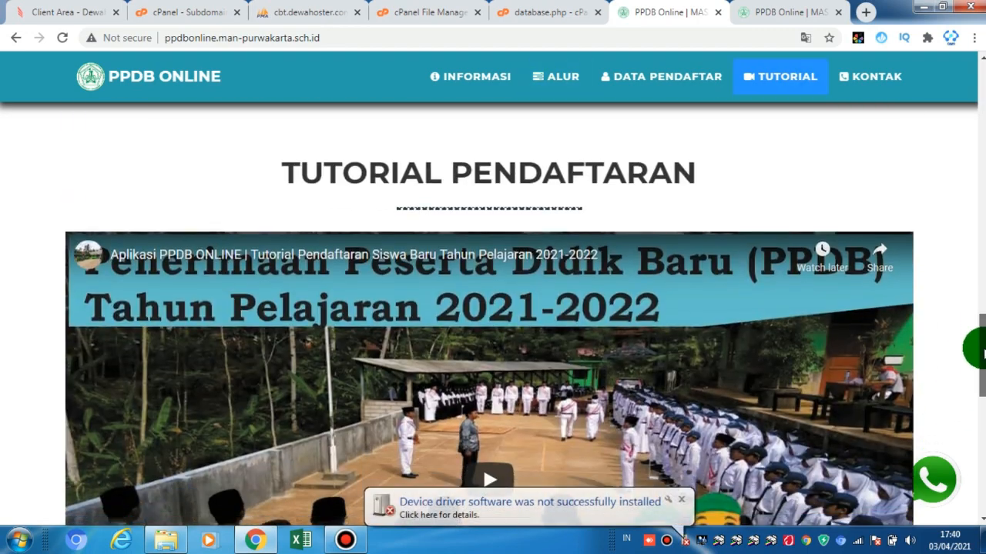
{"action": "scroll", "coordinate": [982, 344], "scroll_direction": "down", "scroll_amount": 1}
{"action": "scroll", "coordinate": [982, 344], "scroll_direction": "up", "scroll_amount": 3}
{"action": "scroll", "coordinate": [982, 343], "scroll_direction": "down", "scroll_amount": 1}
{"action": "scroll", "coordinate": [979, 324], "scroll_direction": "up", "scroll_amount": 10}
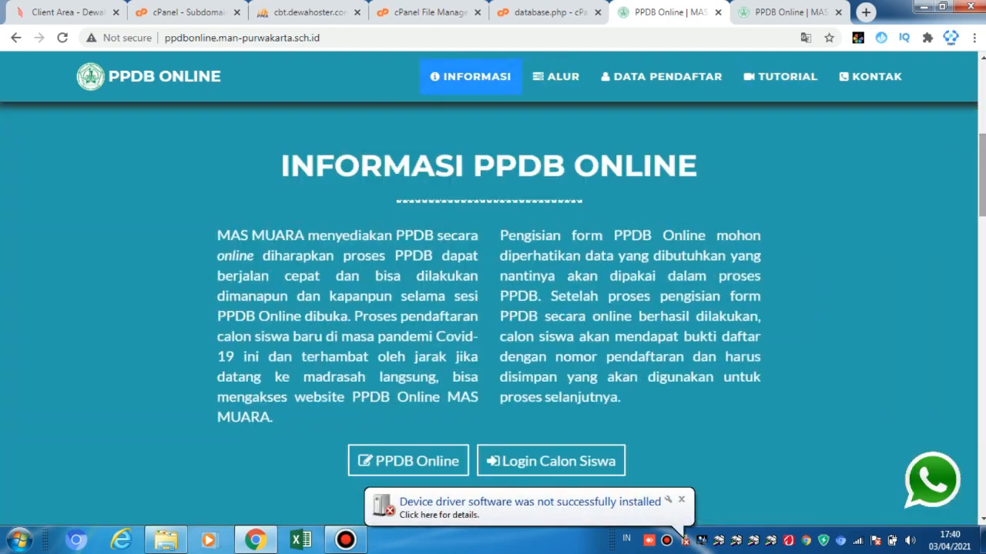
{"action": "scroll", "coordinate": [882, 79], "scroll_direction": "down", "scroll_amount": 1}
{"action": "left_click", "coordinate": [881, 77]}
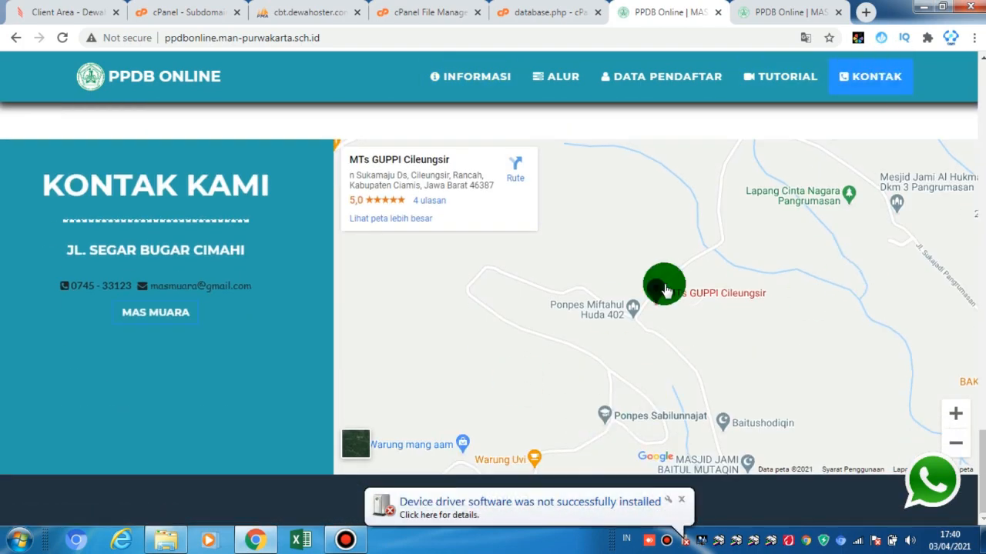
{"action": "left_click_drag", "start_coordinate": [982, 468], "coordinate": [982, 100]}
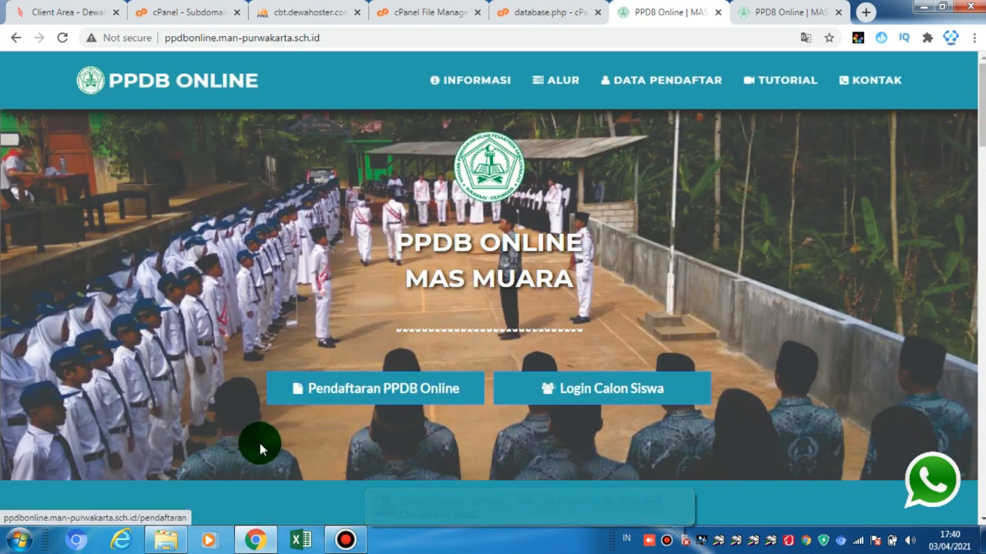
Open 'Pendaftaran PPDB Online', read the terms, and agree with 'Ya, saya setuju' to continue
{"action": "left_click", "coordinate": [365, 398]}
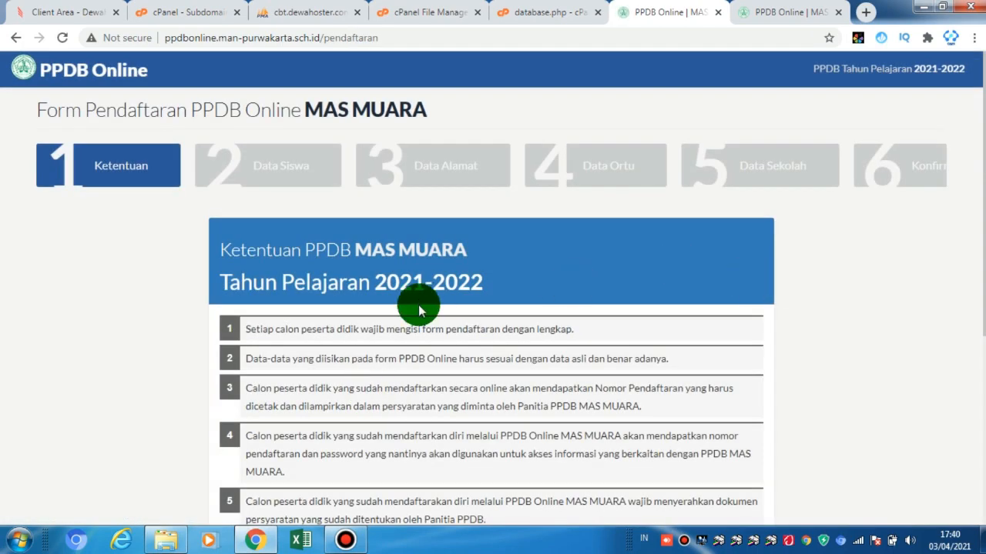
{"action": "scroll", "coordinate": [957, 352], "scroll_direction": "down", "scroll_amount": 3}
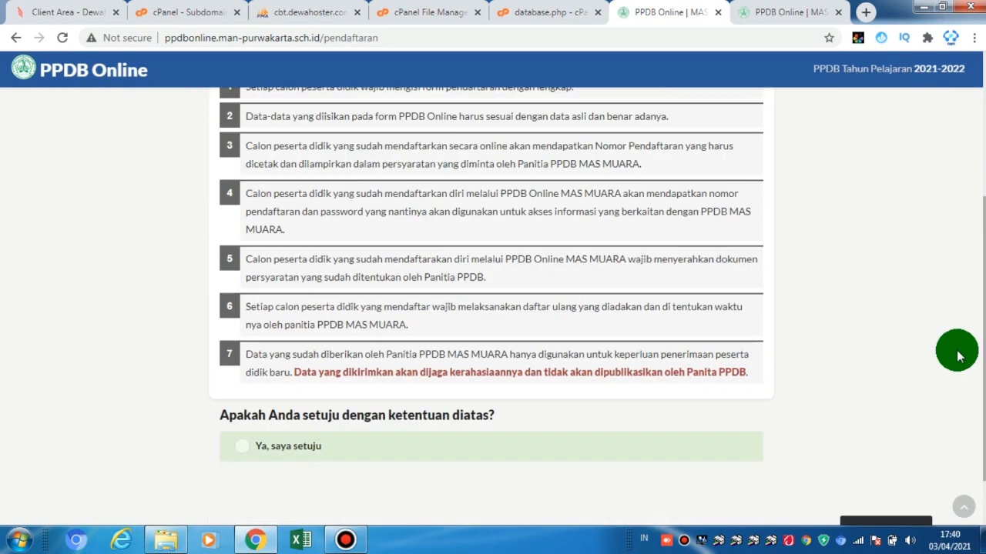
{"action": "scroll", "coordinate": [957, 352], "scroll_direction": "up", "scroll_amount": 3}
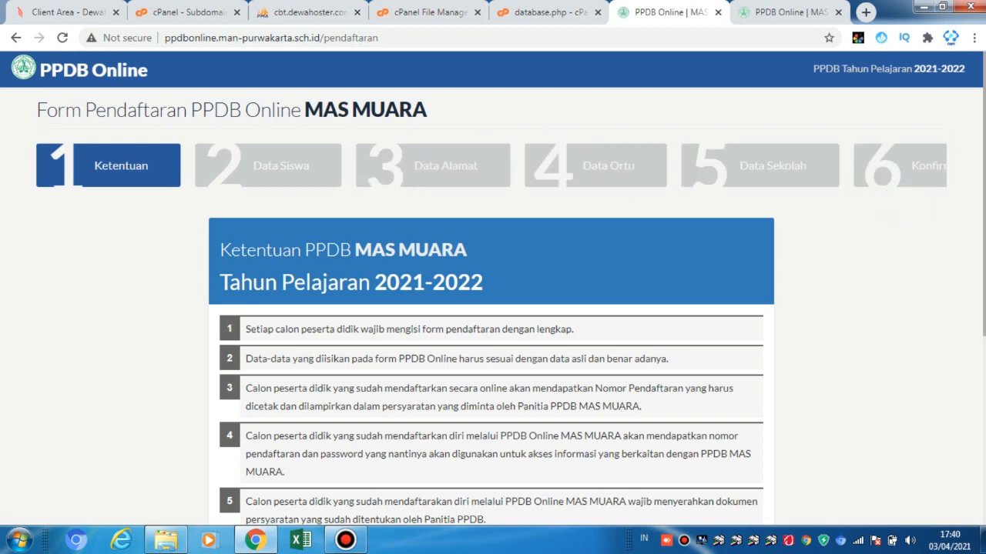
{"action": "scroll", "coordinate": [953, 400], "scroll_direction": "down", "scroll_amount": 4}
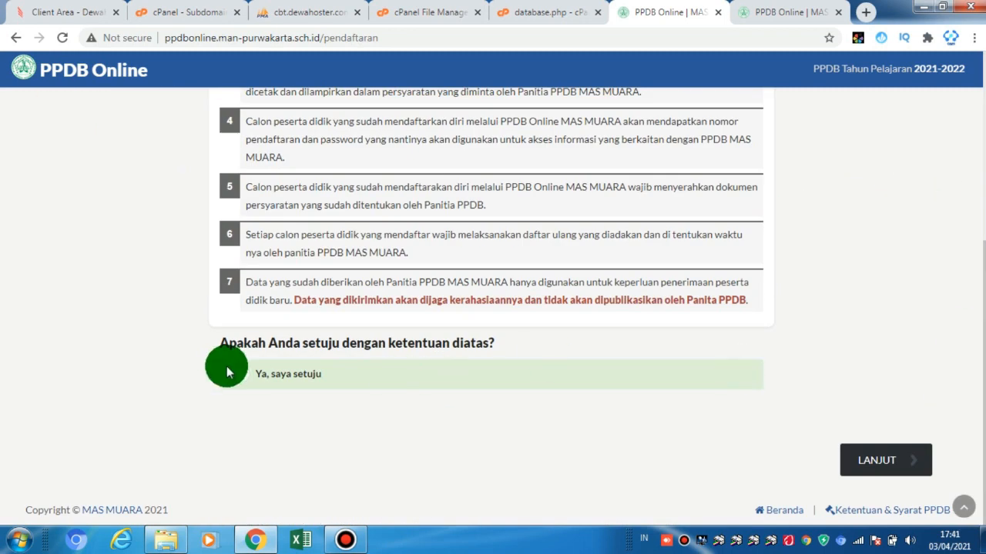
{"action": "left_click", "coordinate": [909, 467]}
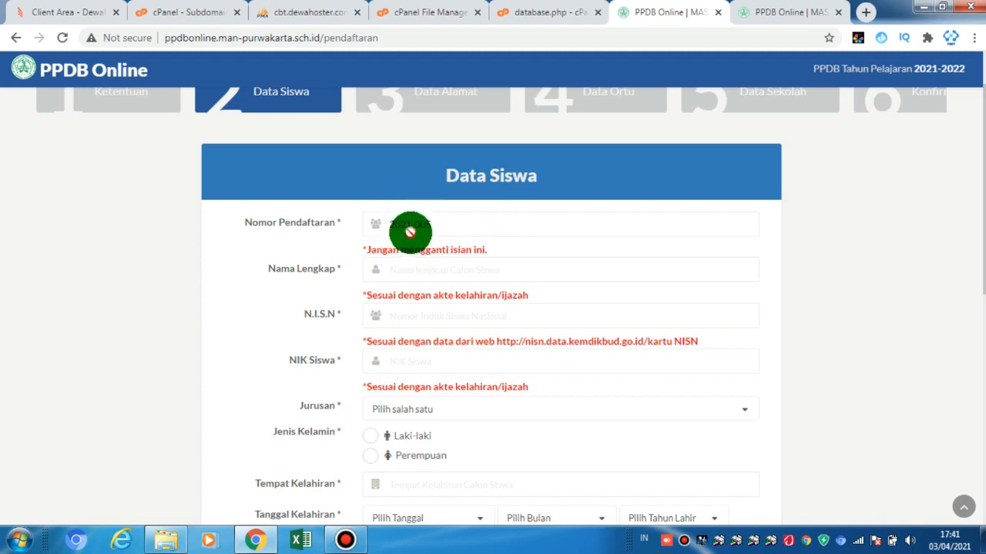
Fill the applicant's full name, NISN and NIK from saved entries and choose PROGRAM KHUSUS
{"action": "left_click", "coordinate": [407, 279]}
{"action": "left_click", "coordinate": [398, 299]}
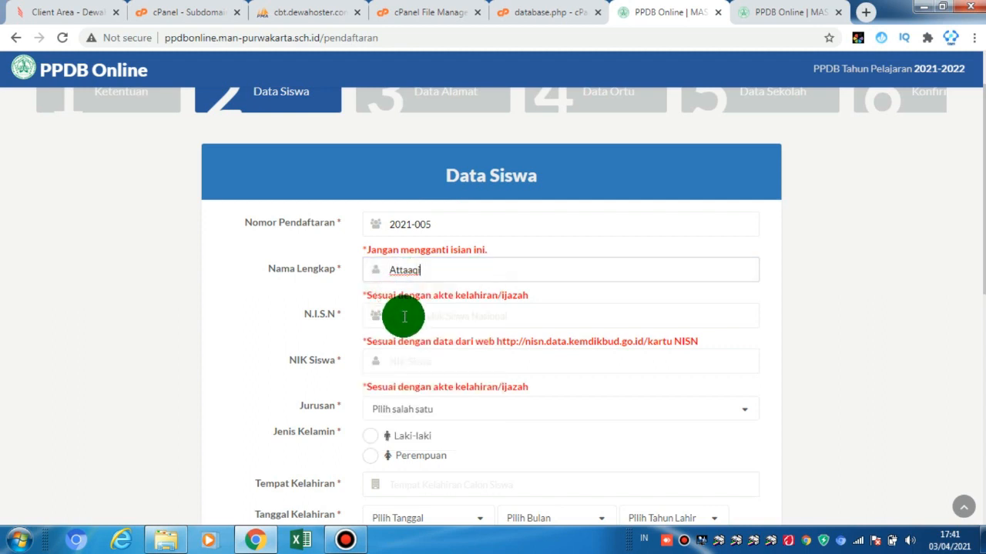
{"action": "left_click", "coordinate": [403, 317]}
{"action": "left_click", "coordinate": [398, 345]}
{"action": "left_click", "coordinate": [409, 365]}
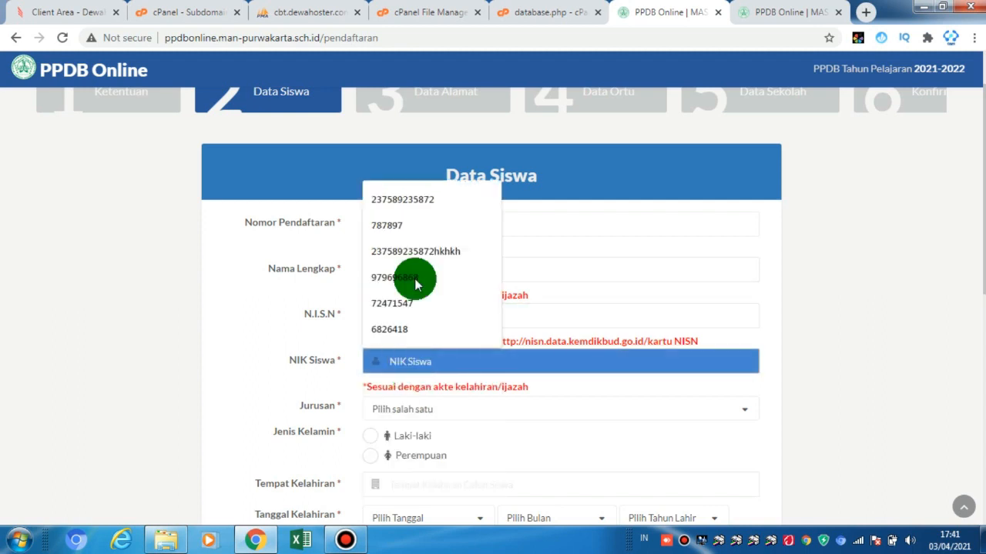
{"action": "left_click", "coordinate": [417, 280]}
{"action": "left_click", "coordinate": [411, 406]}
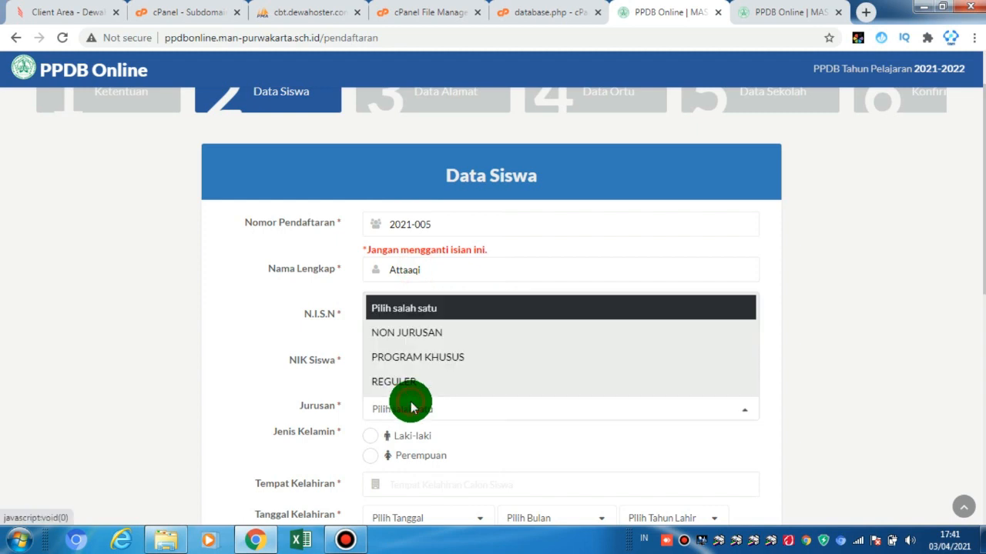
{"action": "left_click", "coordinate": [418, 356]}
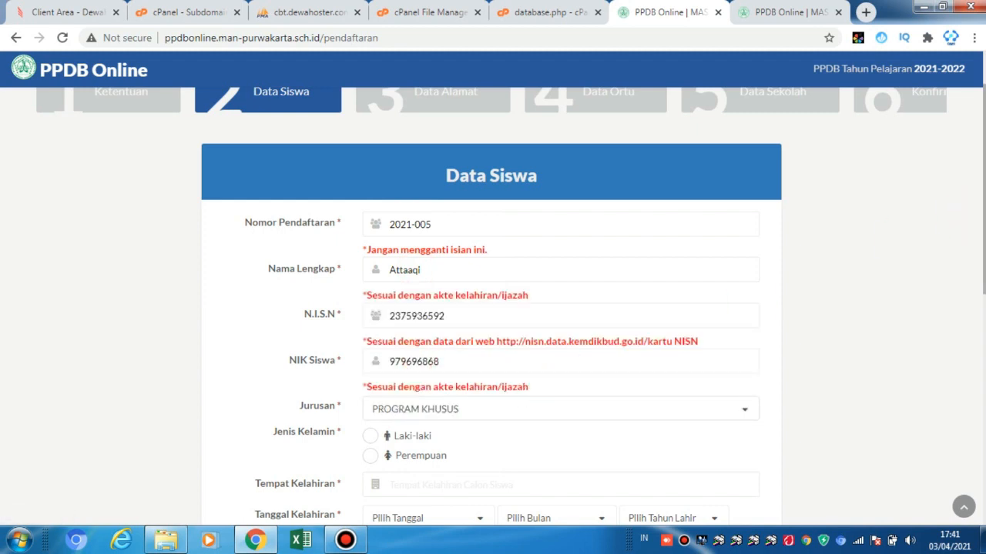
{"action": "scroll", "coordinate": [636, 237], "scroll_direction": "down", "scroll_amount": 2}
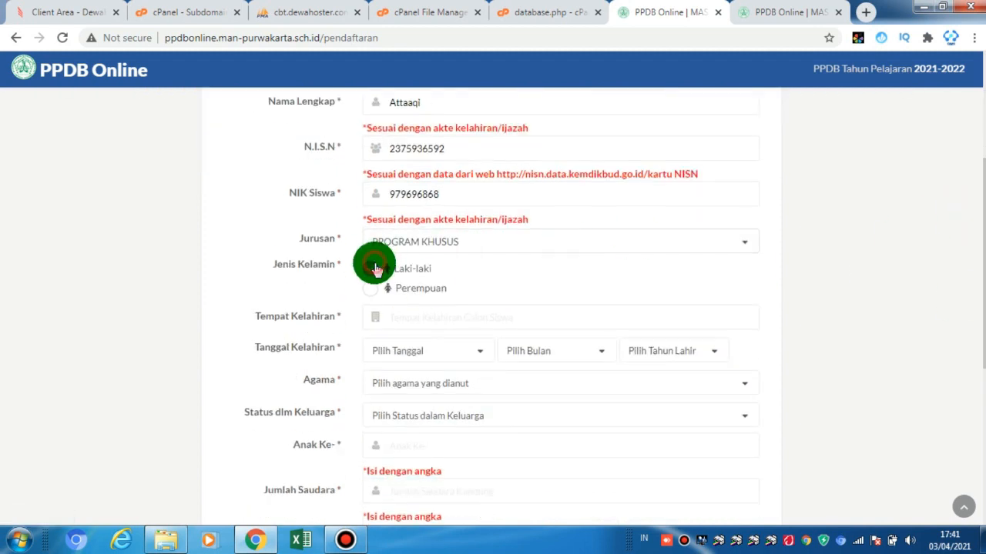
{"action": "left_click", "coordinate": [372, 268]}
{"action": "left_click", "coordinate": [410, 318]}
{"action": "left_click", "coordinate": [410, 348]}
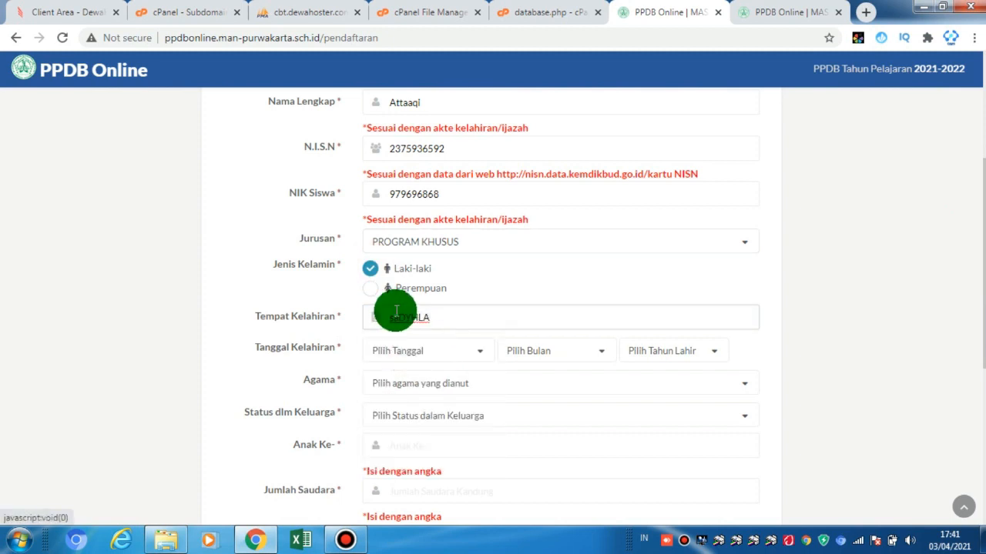
{"action": "left_click", "coordinate": [423, 352]}
{"action": "left_click", "coordinate": [408, 404]}
{"action": "left_click", "coordinate": [563, 343]}
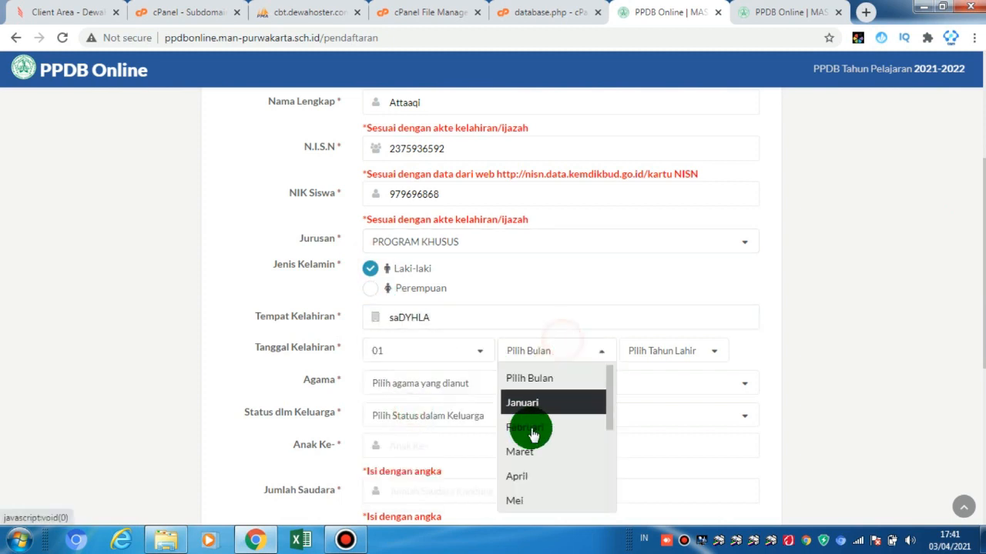
{"action": "left_click", "coordinate": [533, 431]}
{"action": "left_click", "coordinate": [642, 351]}
{"action": "left_click", "coordinate": [642, 430]}
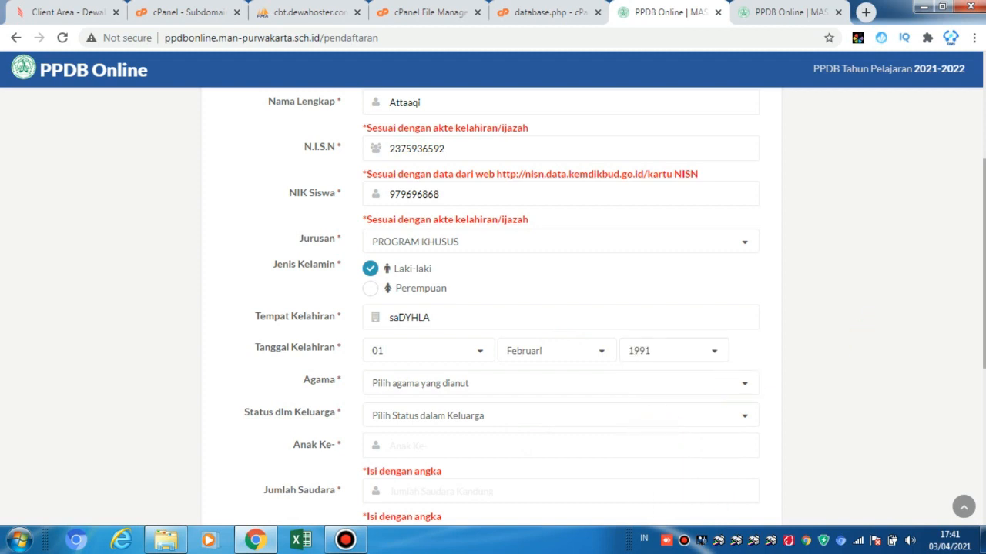
Set religion Islam, child order 1, 5 siblings, and hobby Kesenian
{"action": "scroll", "coordinate": [522, 330], "scroll_direction": "down", "scroll_amount": 3}
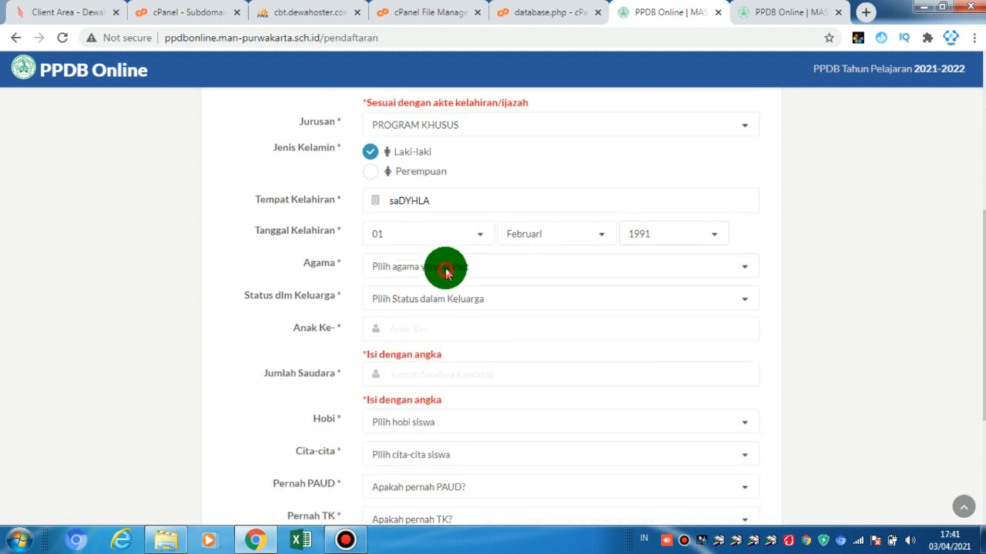
{"action": "left_click", "coordinate": [445, 270]}
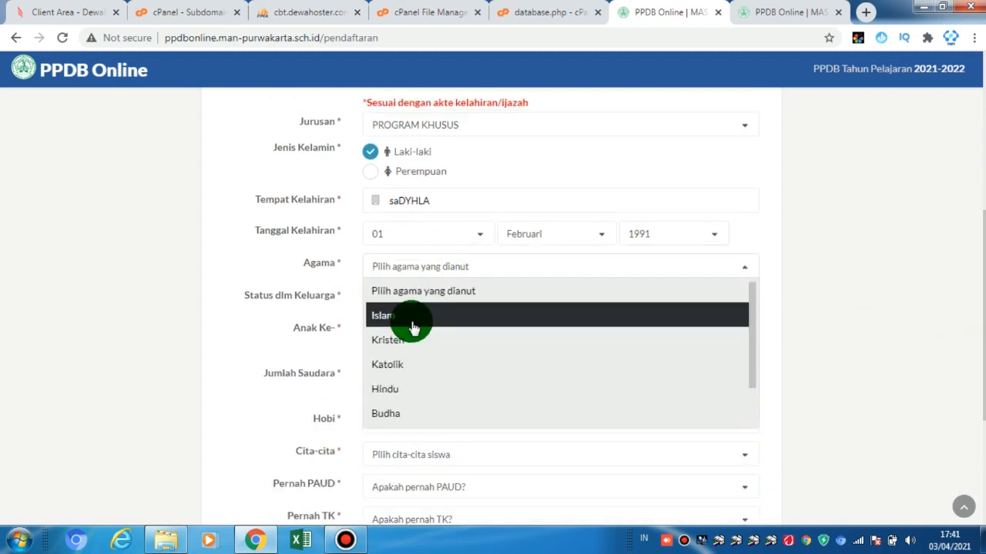
{"action": "left_click", "coordinate": [414, 328]}
{"action": "left_click", "coordinate": [403, 329]}
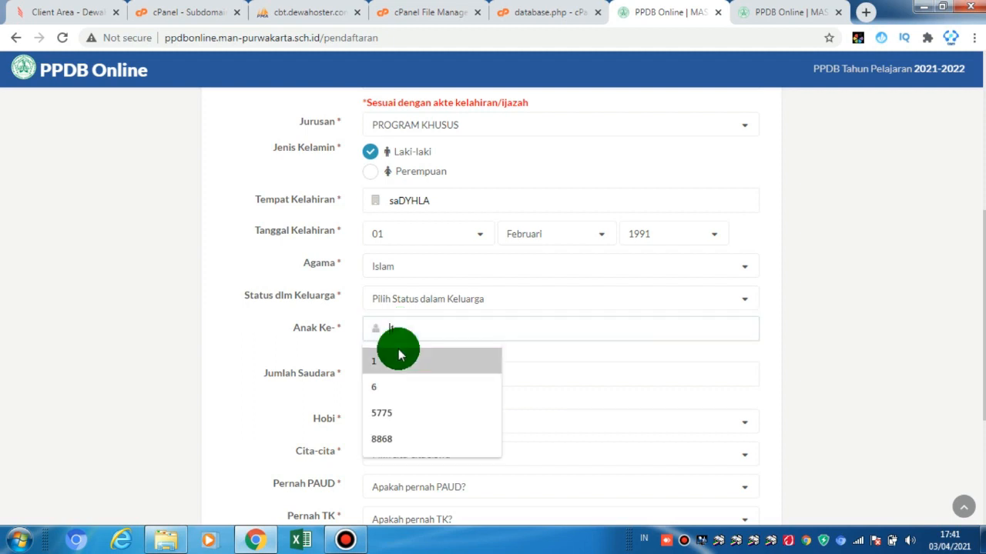
{"action": "left_click", "coordinate": [399, 356]}
{"action": "left_click", "coordinate": [391, 367]}
{"action": "left_click", "coordinate": [391, 402]}
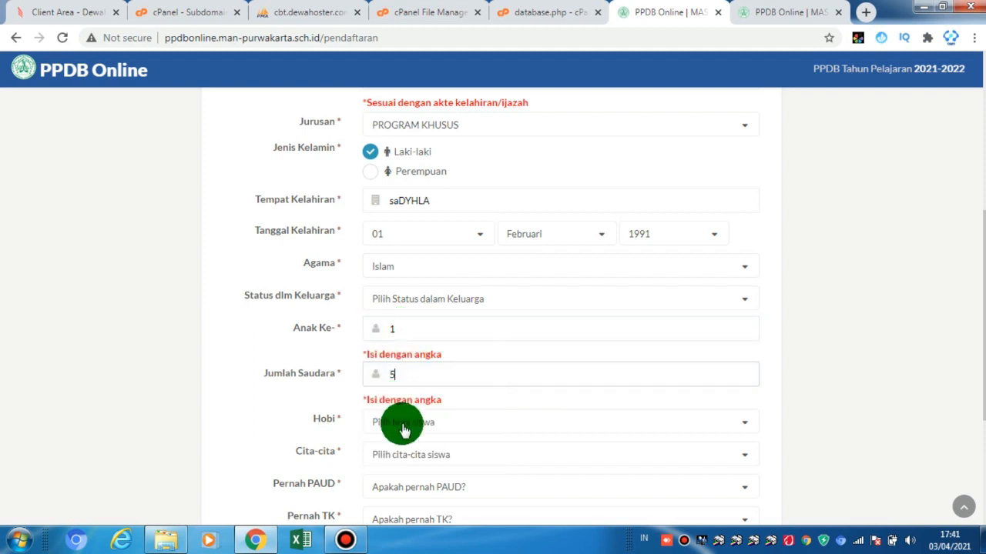
{"action": "left_click", "coordinate": [402, 429]}
{"action": "left_click", "coordinate": [435, 319]}
{"action": "scroll", "coordinate": [682, 339], "scroll_direction": "down", "scroll_amount": 3}
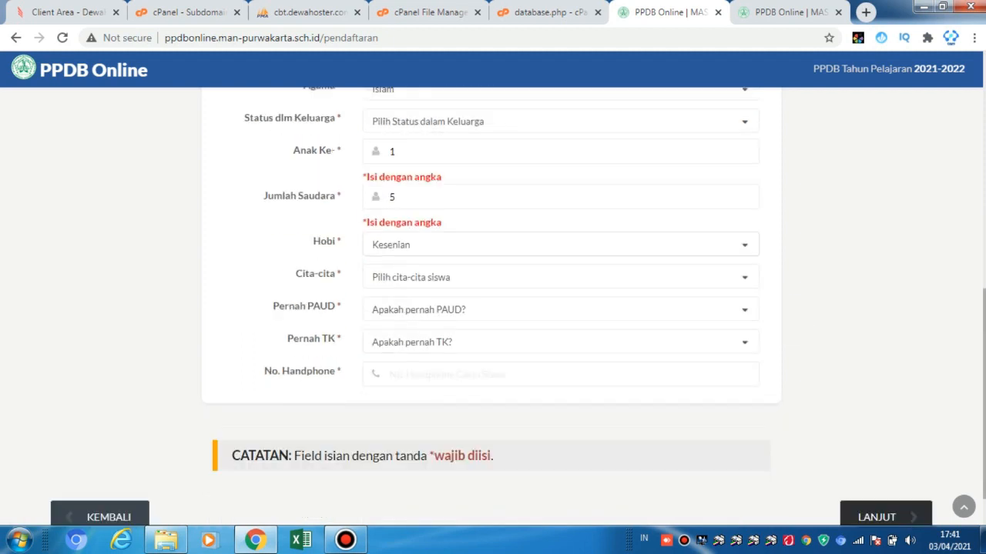
{"action": "left_click", "coordinate": [395, 245]}
{"action": "left_click", "coordinate": [394, 245]}
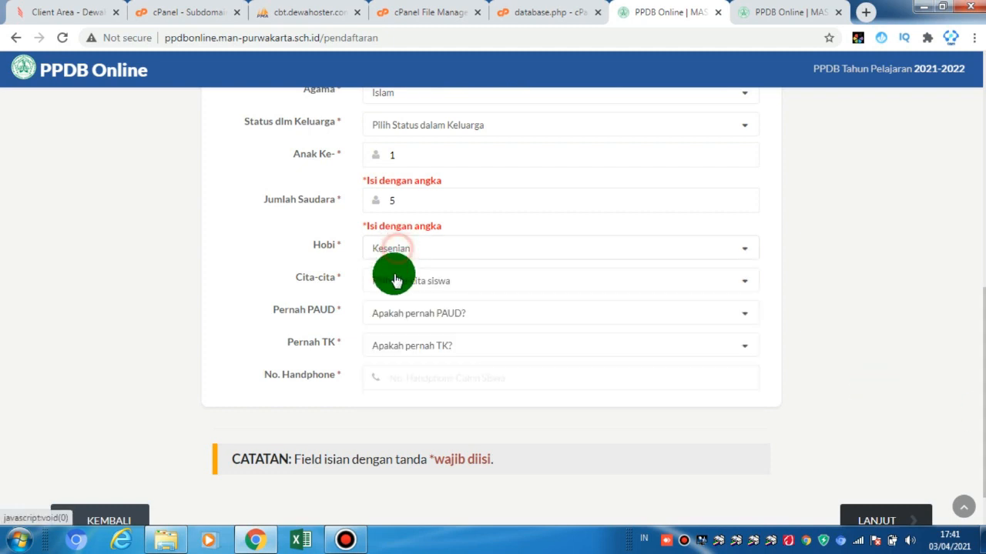
Choose ambition TNI/Polri, mark PAUD and TK attended, and fill the phone number
{"action": "left_click", "coordinate": [394, 280]}
{"action": "left_click", "coordinate": [423, 354]}
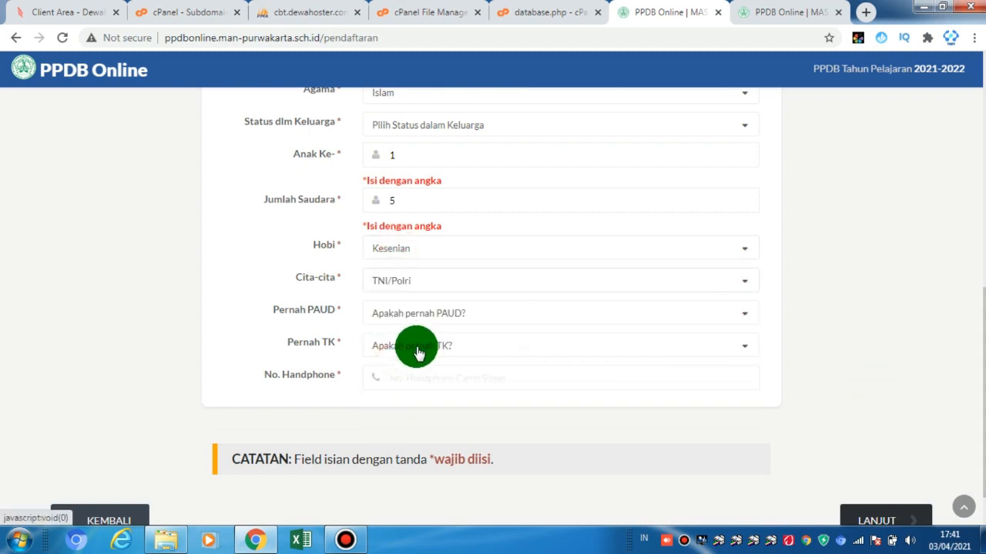
{"action": "left_click", "coordinate": [422, 314]}
{"action": "left_click", "coordinate": [396, 365]}
{"action": "left_click", "coordinate": [410, 341]}
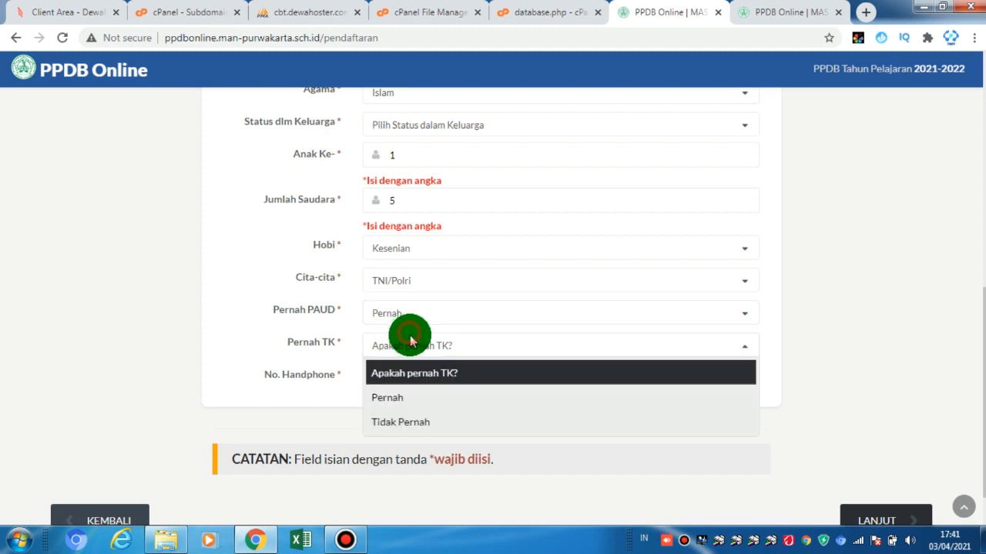
{"action": "left_click", "coordinate": [396, 397]}
{"action": "left_click", "coordinate": [408, 375]}
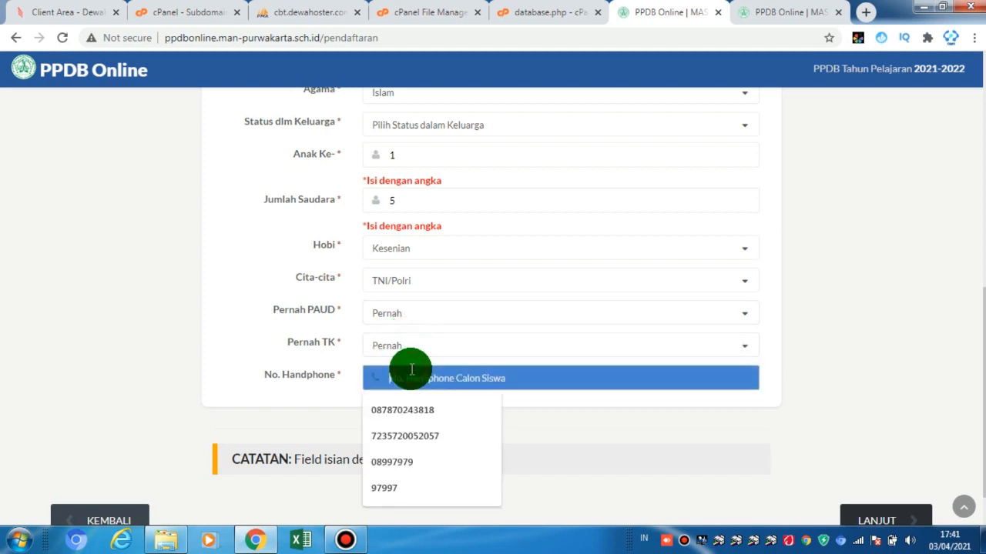
{"action": "left_click", "coordinate": [408, 410]}
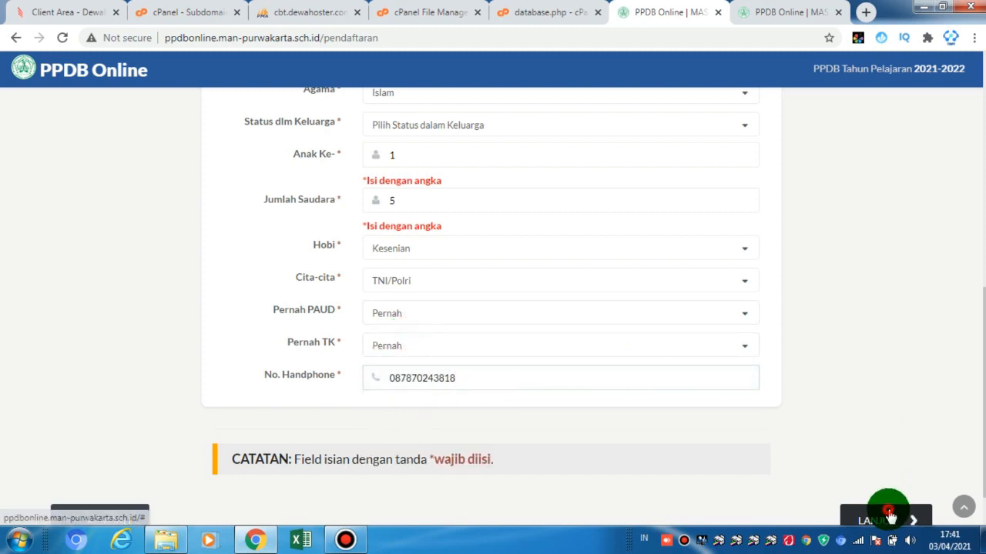
Set the required family status to Anak Kandung after the first LANJUT attempt
{"action": "left_click", "coordinate": [889, 515]}
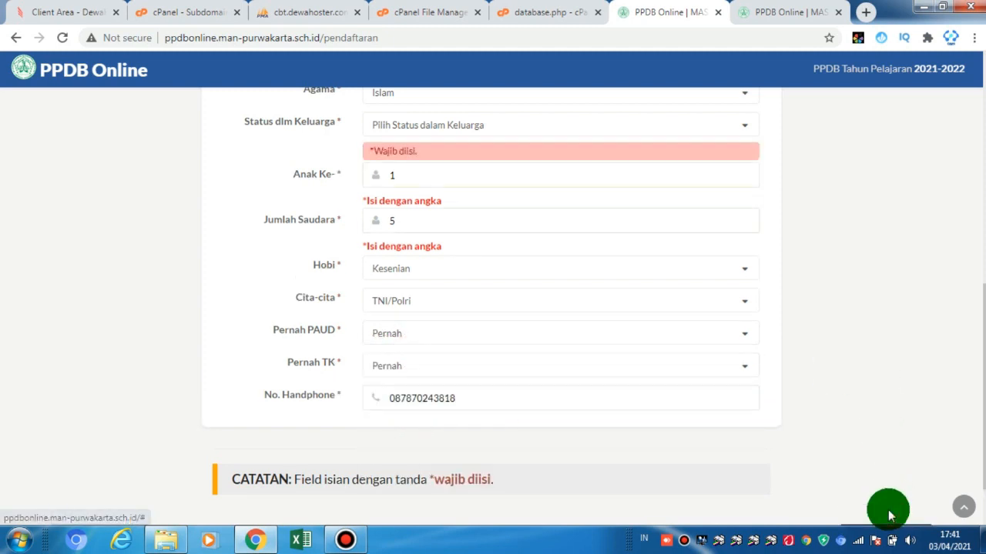
{"action": "left_click", "coordinate": [529, 125]}
{"action": "left_click", "coordinate": [470, 183]}
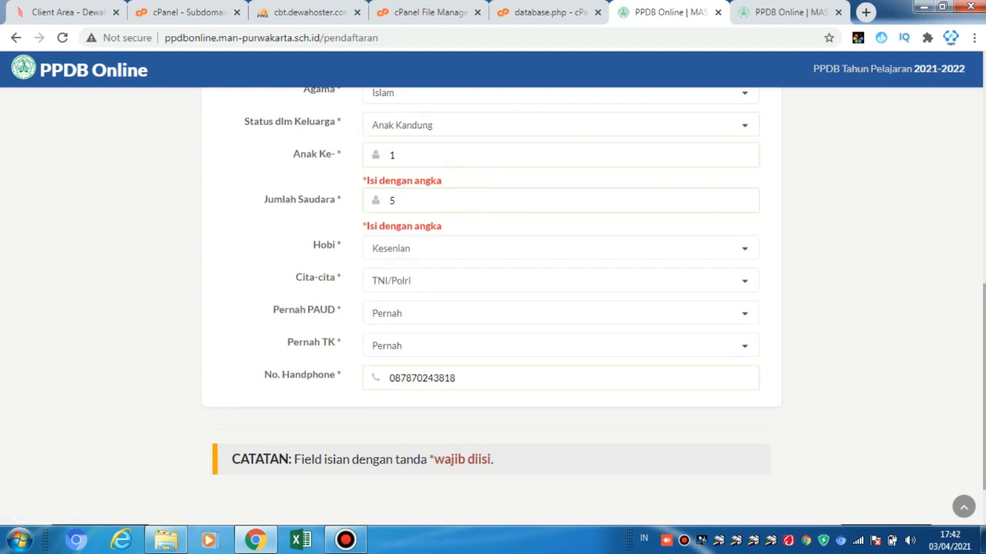
{"action": "scroll", "coordinate": [889, 473], "scroll_direction": "down", "scroll_amount": 1}
On the address step, choose Asrama Pesantren and autofill address, village, district and regency
{"action": "left_click", "coordinate": [882, 464]}
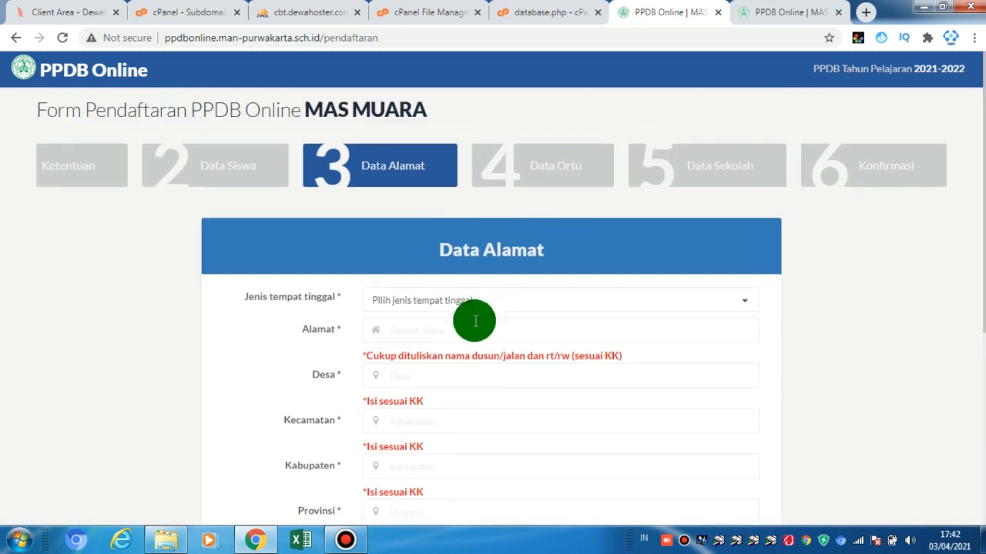
{"action": "left_click", "coordinate": [431, 302]}
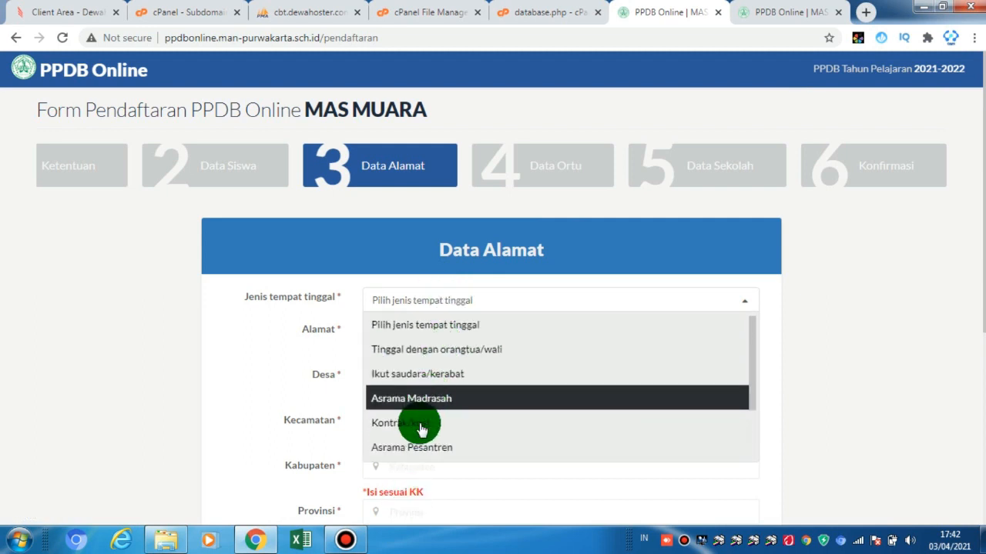
{"action": "left_click", "coordinate": [414, 449]}
{"action": "left_click", "coordinate": [435, 333]}
{"action": "left_click", "coordinate": [418, 373]}
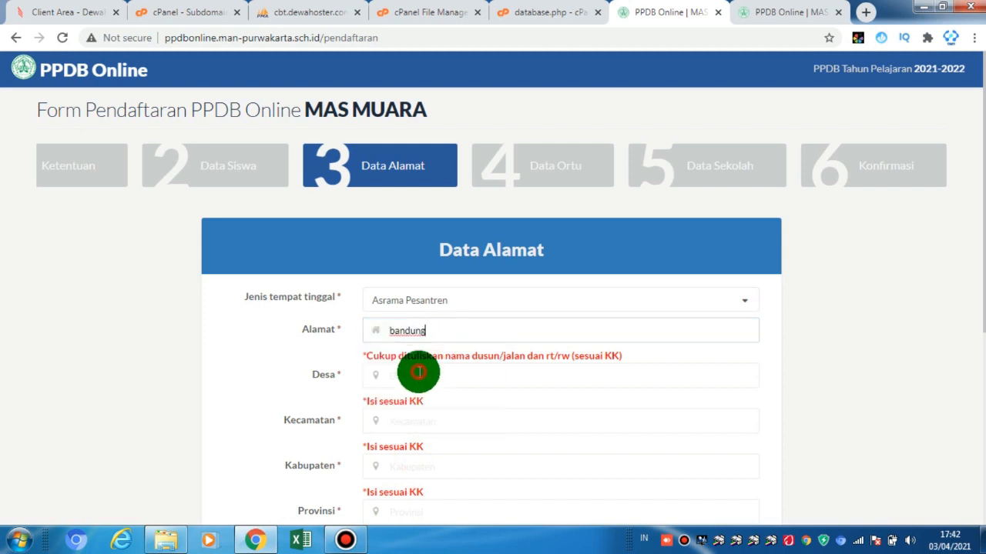
{"action": "left_click", "coordinate": [410, 378]}
{"action": "left_click", "coordinate": [396, 406]}
{"action": "left_click", "coordinate": [396, 422]}
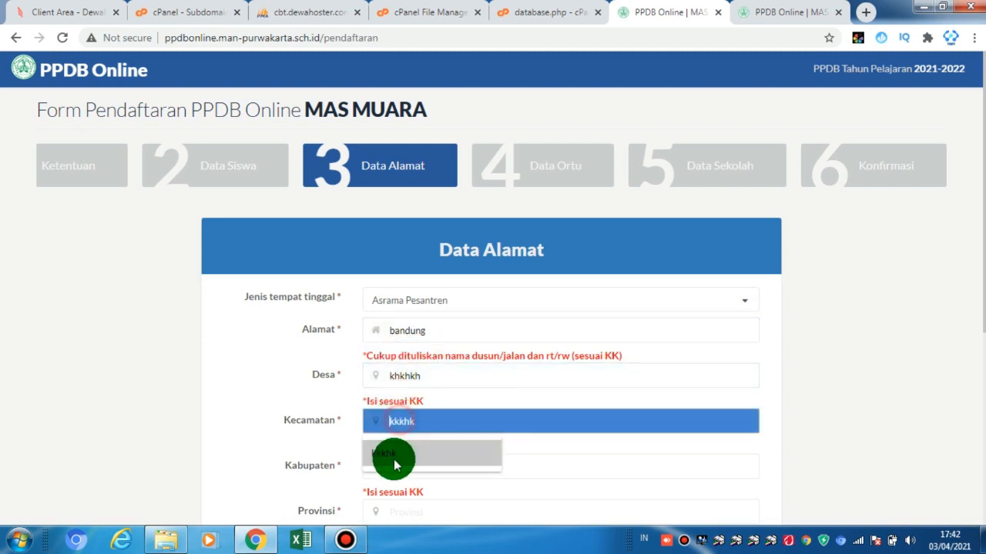
{"action": "left_click", "coordinate": [396, 462]}
{"action": "left_click", "coordinate": [402, 466]}
{"action": "left_click", "coordinate": [406, 497]}
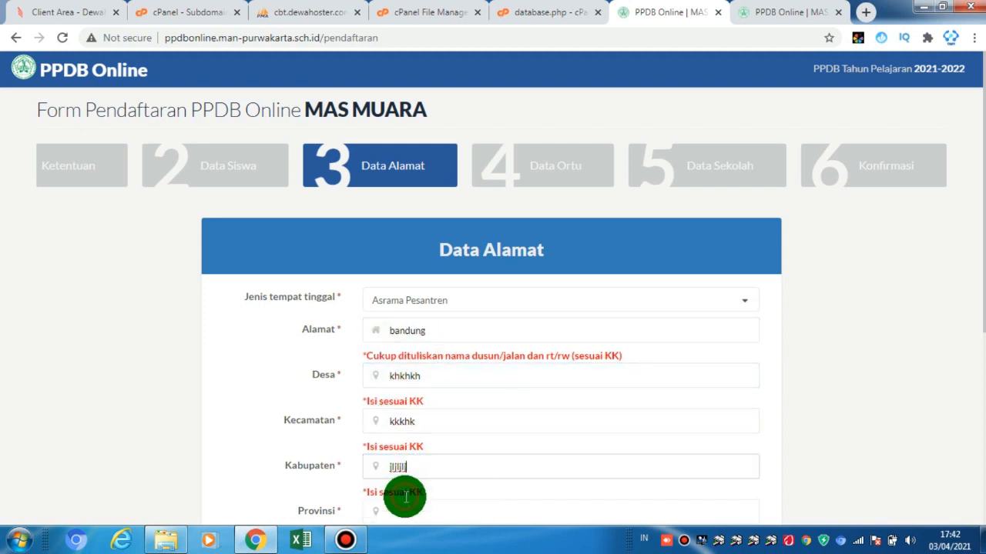
Fill province and postal code 8686, set distance 5 - 10 km and transport Jalan Kaki, and continue
{"action": "scroll", "coordinate": [974, 391], "scroll_direction": "down", "scroll_amount": 2}
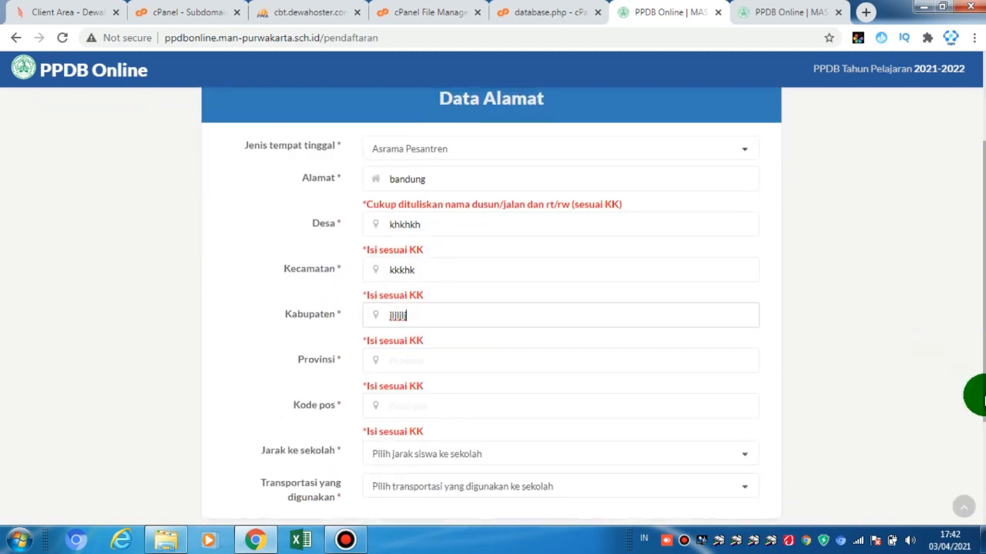
{"action": "left_click", "coordinate": [418, 360]}
{"action": "left_click", "coordinate": [414, 395]}
{"action": "left_click", "coordinate": [402, 406]}
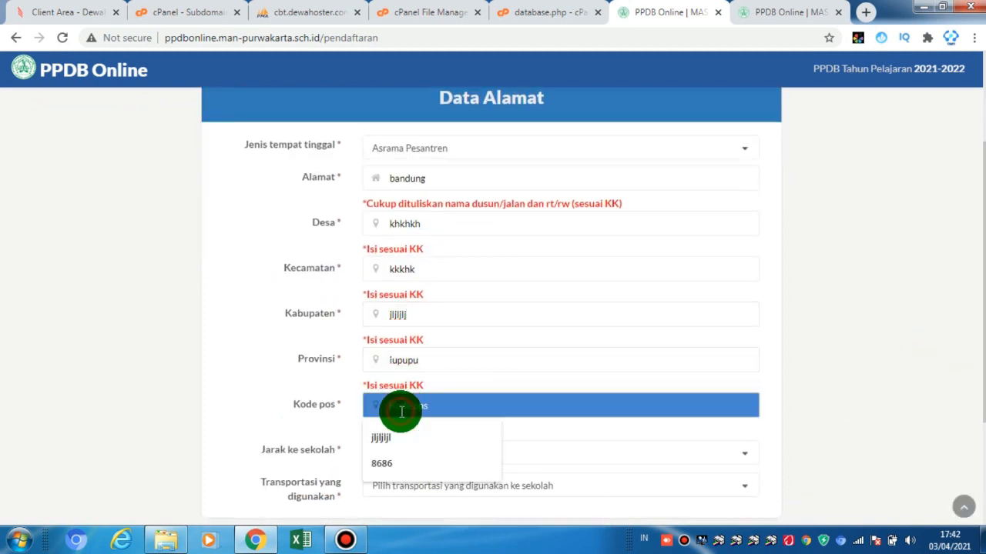
{"action": "left_click", "coordinate": [396, 455]}
{"action": "left_click", "coordinate": [424, 456]}
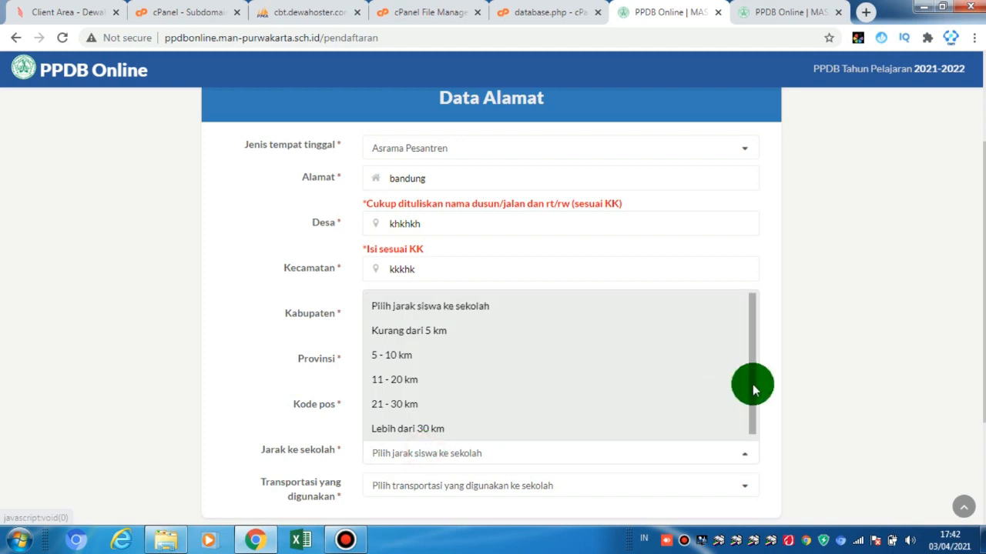
{"action": "left_click", "coordinate": [392, 354]}
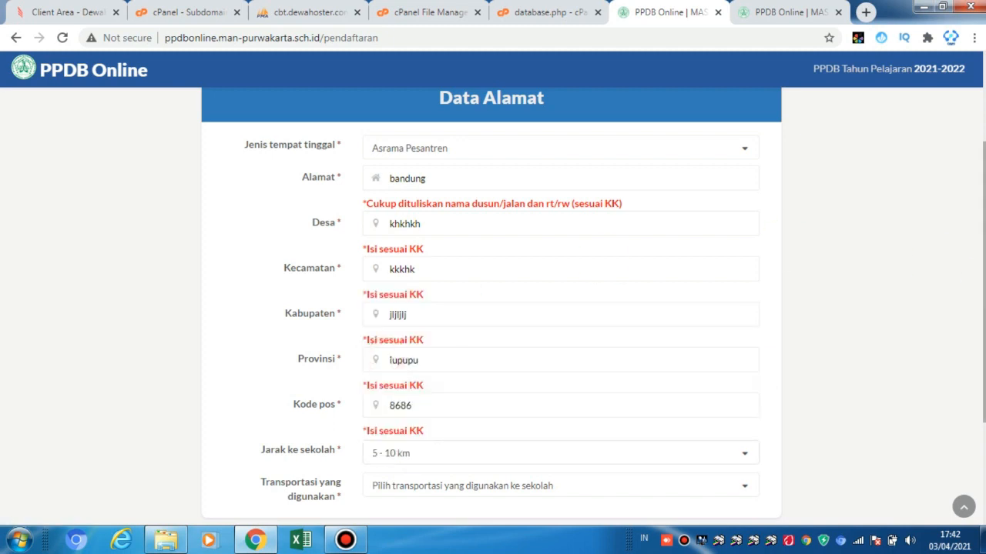
{"action": "scroll", "coordinate": [493, 308], "scroll_direction": "down", "scroll_amount": 2}
{"action": "left_click", "coordinate": [441, 331]}
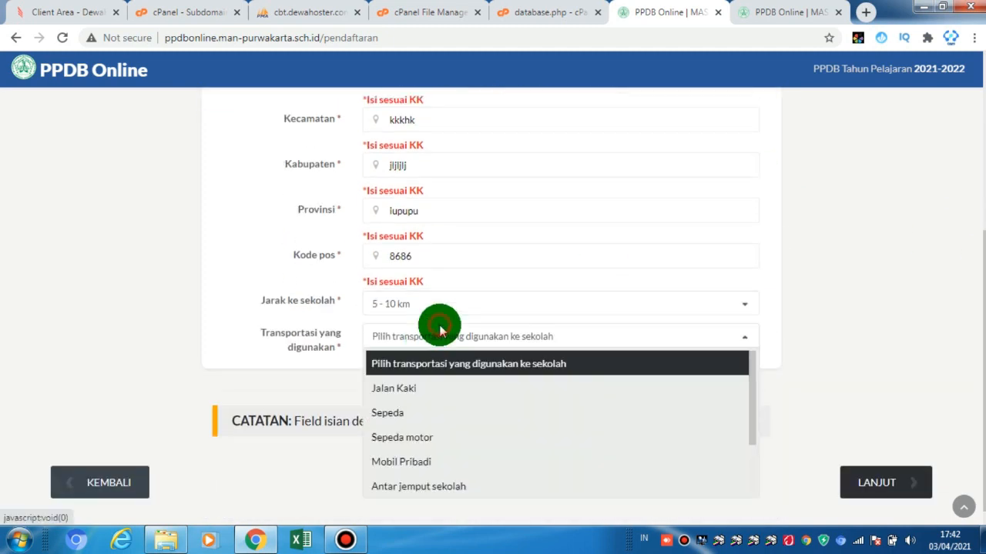
{"action": "left_click", "coordinate": [416, 391]}
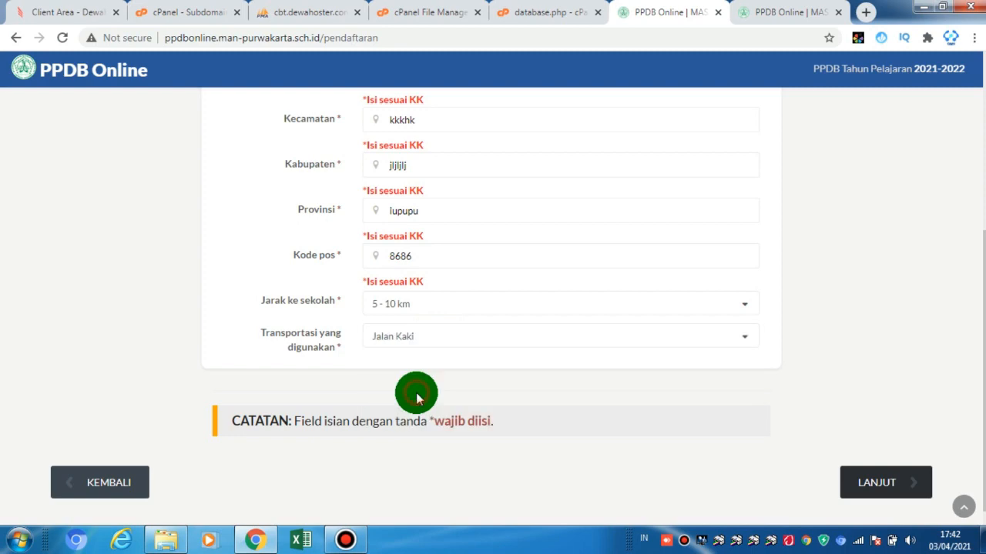
{"action": "left_click", "coordinate": [892, 482]}
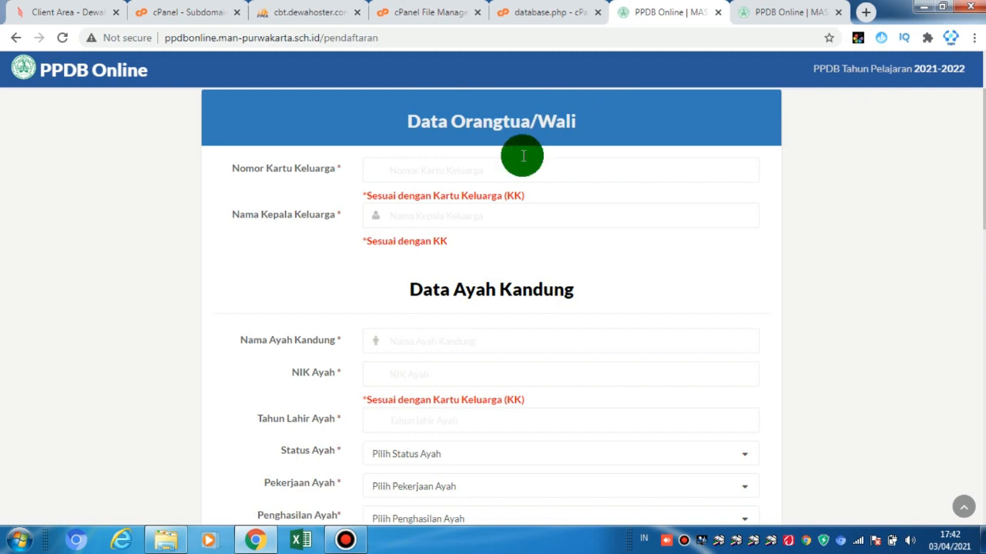
Autofill the family card number, head of family, and the father's name, NIK and birth year
{"action": "left_click", "coordinate": [483, 167]}
{"action": "left_click", "coordinate": [430, 199]}
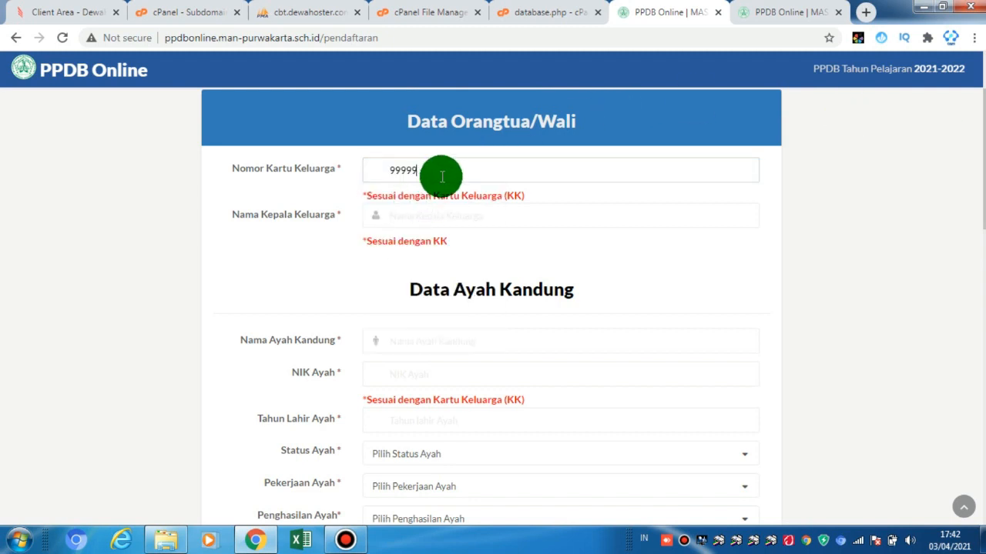
{"action": "left_click", "coordinate": [420, 215]}
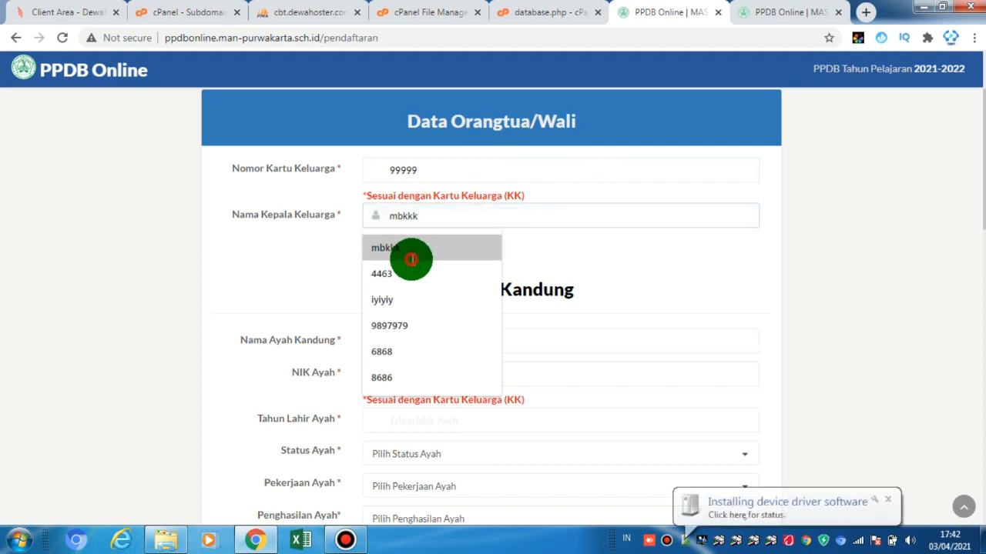
{"action": "left_click", "coordinate": [418, 251]}
{"action": "left_click", "coordinate": [392, 346]}
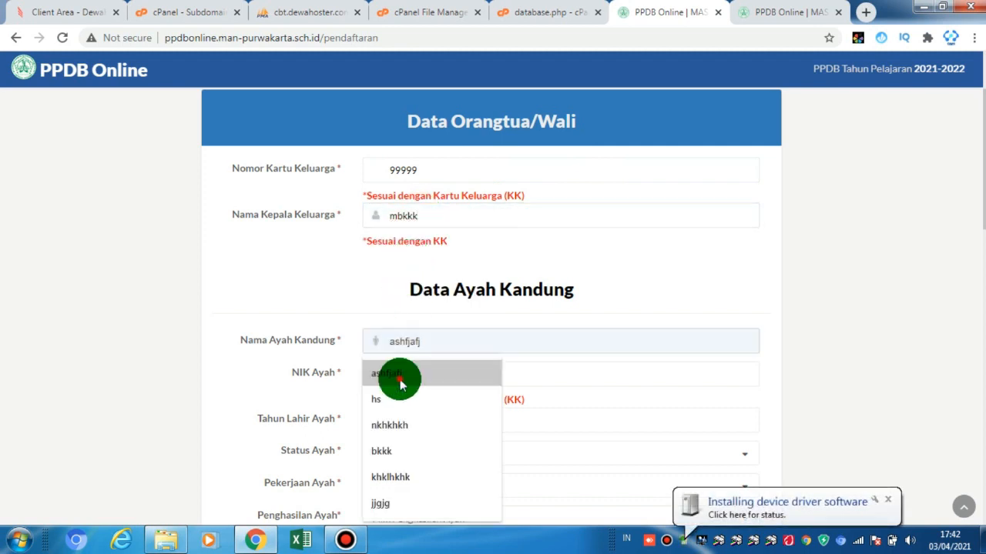
{"action": "left_click", "coordinate": [407, 375]}
{"action": "left_click", "coordinate": [408, 378]}
{"action": "left_click", "coordinate": [412, 292]}
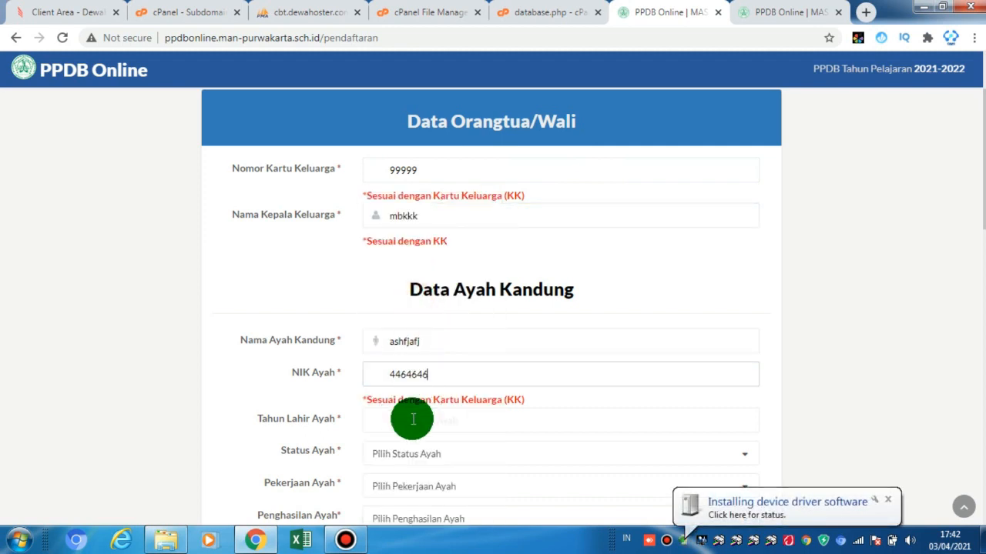
{"action": "left_click", "coordinate": [413, 419]}
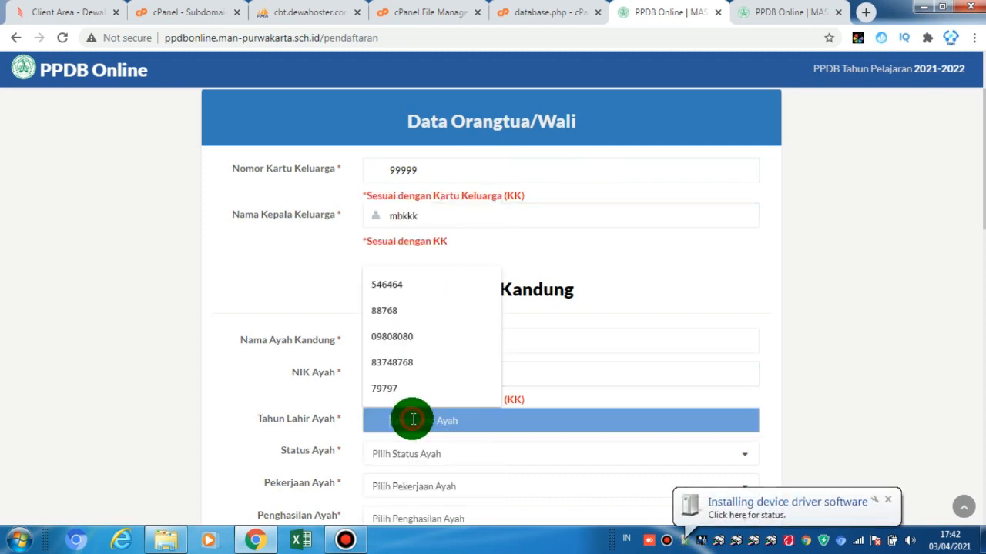
{"action": "left_click", "coordinate": [395, 311]}
Set the father's status Masih hidup, job Pensiunan, income < 500rb, education SMP/Sederajat
{"action": "left_click", "coordinate": [411, 459]}
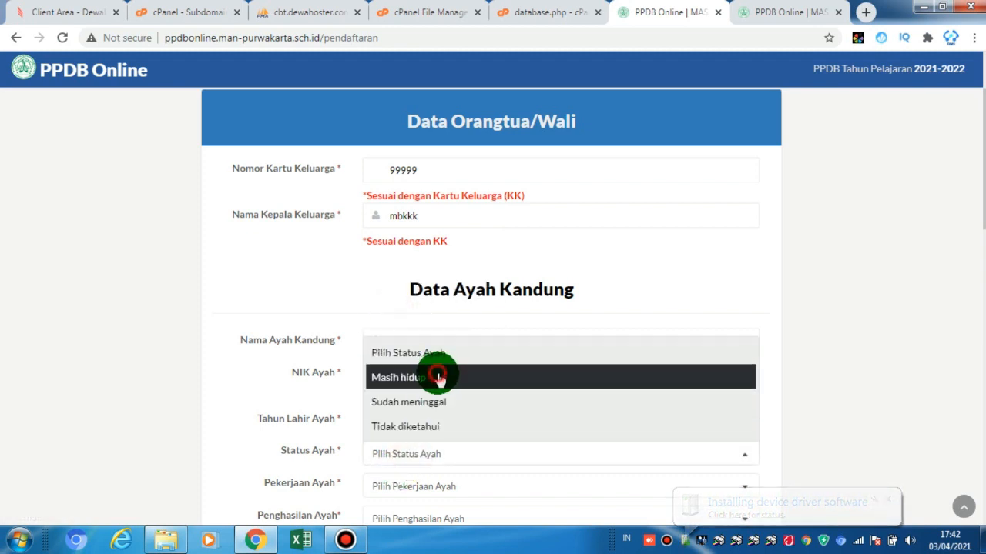
{"action": "left_click", "coordinate": [437, 378]}
{"action": "left_click", "coordinate": [427, 487]}
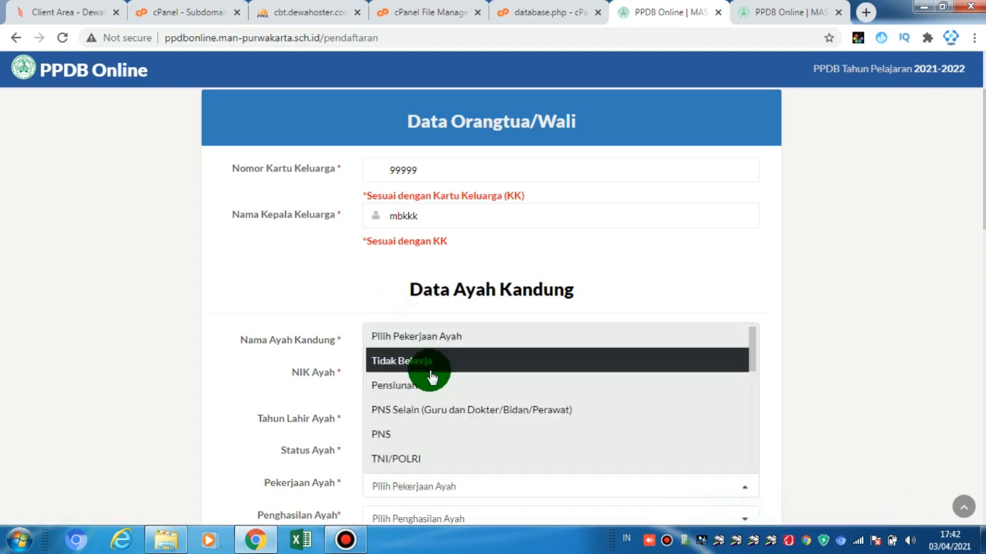
{"action": "left_click", "coordinate": [432, 379]}
{"action": "scroll", "coordinate": [432, 377], "scroll_direction": "down", "scroll_amount": 3}
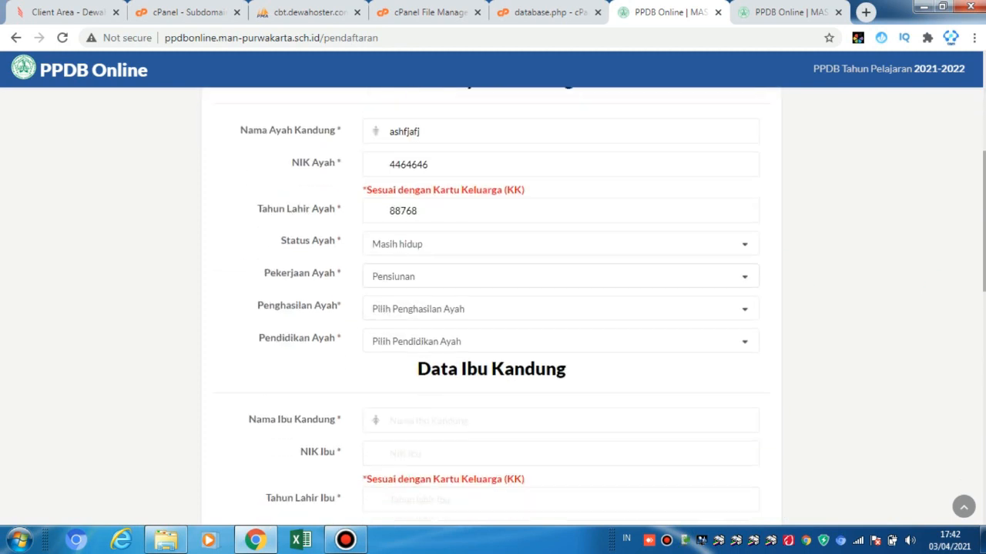
{"action": "left_click", "coordinate": [484, 311]}
{"action": "left_click", "coordinate": [443, 359]}
{"action": "left_click", "coordinate": [446, 343]}
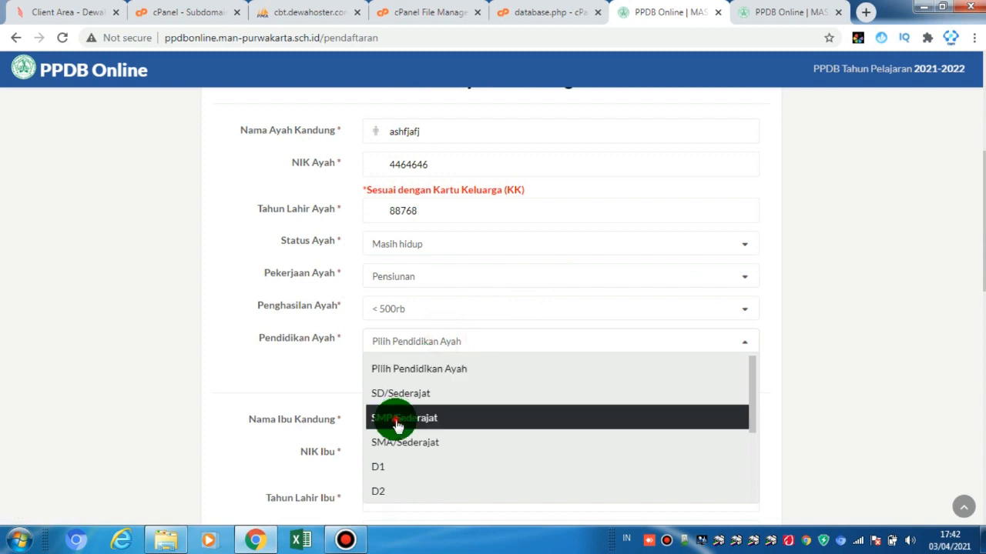
{"action": "left_click", "coordinate": [399, 418]}
{"action": "scroll", "coordinate": [974, 282], "scroll_direction": "down", "scroll_amount": 4}
{"action": "left_click_drag", "start_coordinate": [974, 283], "coordinate": [977, 255]}
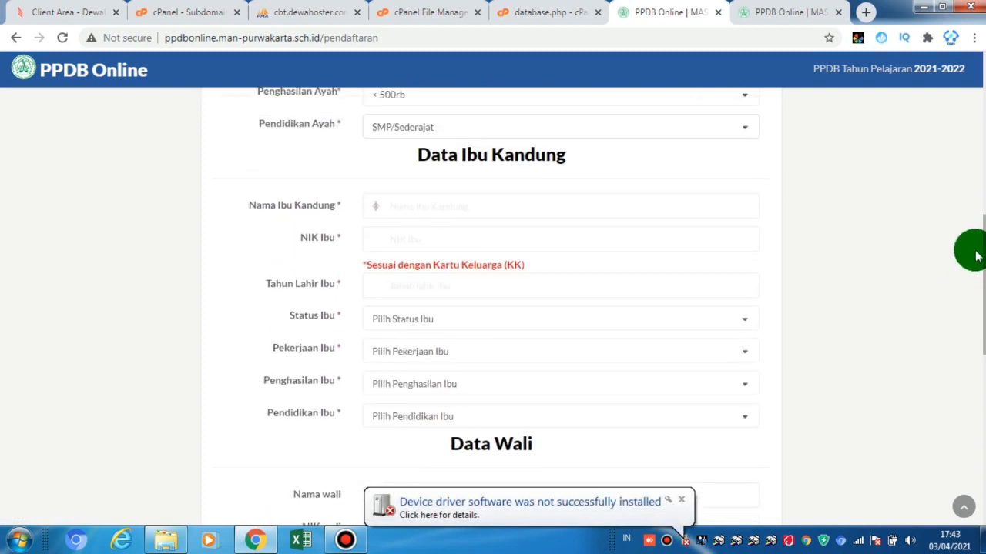
Fill the mother's name, NIK and birth year from saved suggestions
{"action": "left_click", "coordinate": [438, 213]}
{"action": "left_click", "coordinate": [422, 244]}
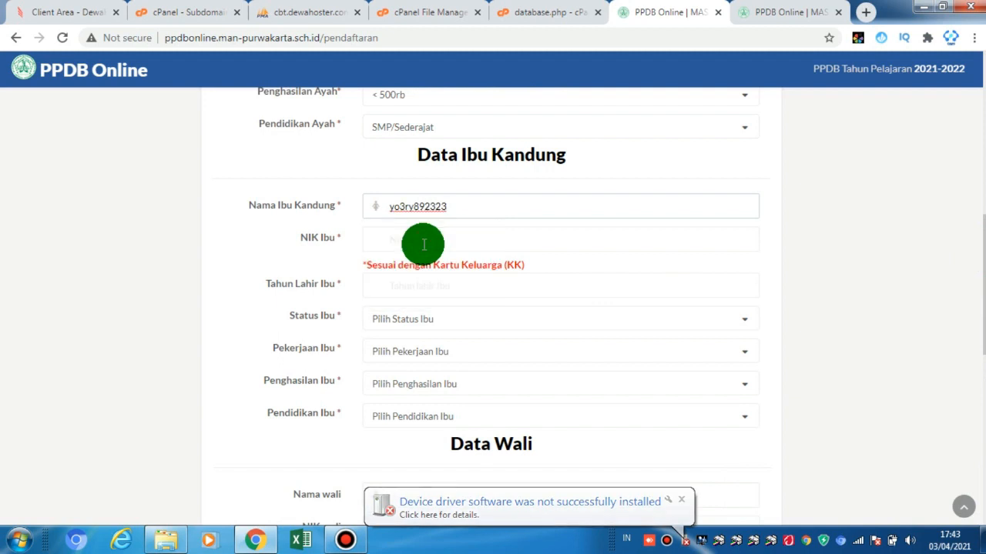
{"action": "left_click", "coordinate": [423, 238]}
{"action": "left_click", "coordinate": [415, 262]}
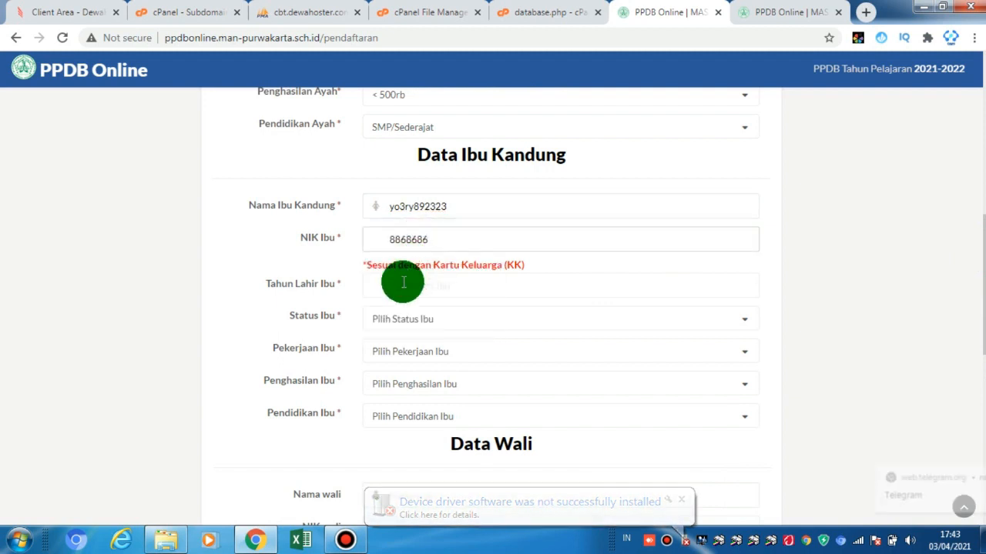
{"action": "left_click", "coordinate": [403, 283]}
{"action": "left_click", "coordinate": [397, 319]}
Set the mother's status Masih hidup, job Tidak Bekerja, income 1jt-2jt, education SD/Sederajat
{"action": "left_click", "coordinate": [397, 319]}
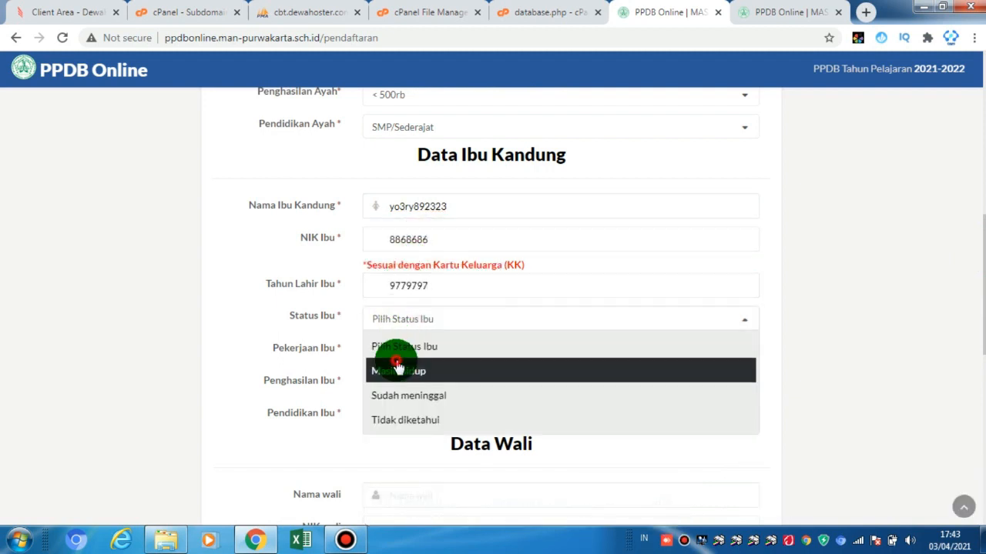
{"action": "left_click", "coordinate": [397, 369]}
{"action": "left_click", "coordinate": [407, 350]}
{"action": "left_click", "coordinate": [408, 389]}
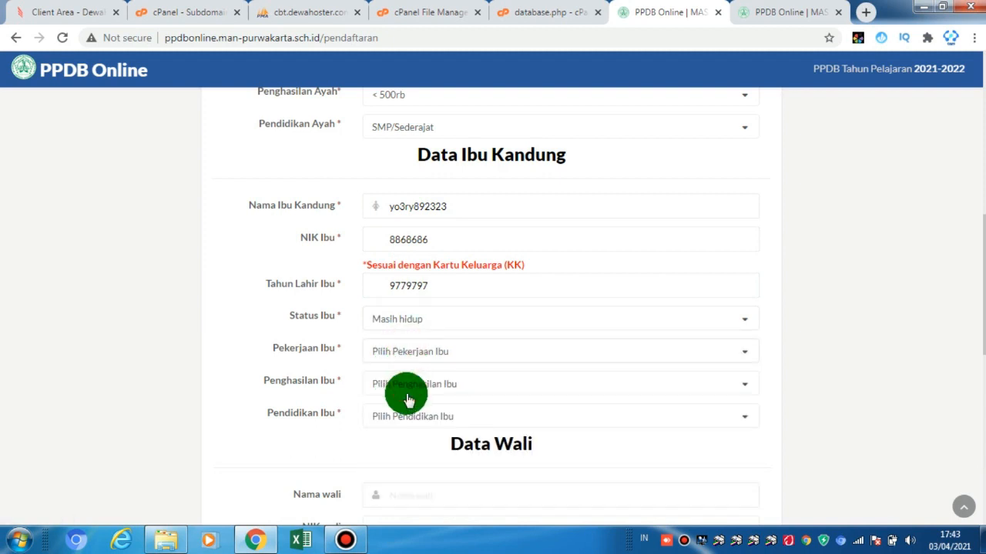
{"action": "left_click", "coordinate": [408, 352]}
{"action": "left_click", "coordinate": [398, 411]}
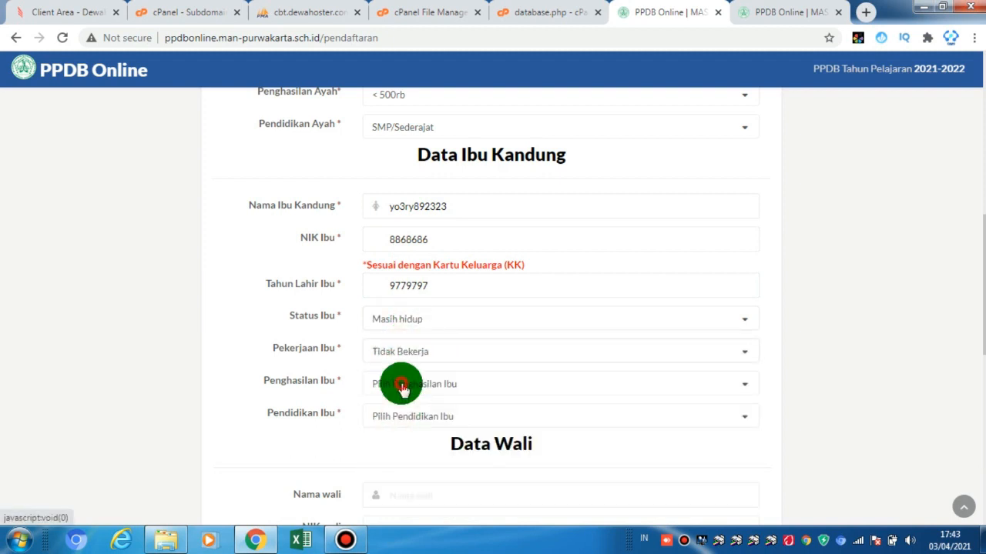
{"action": "left_click", "coordinate": [396, 384]}
{"action": "left_click", "coordinate": [408, 301]}
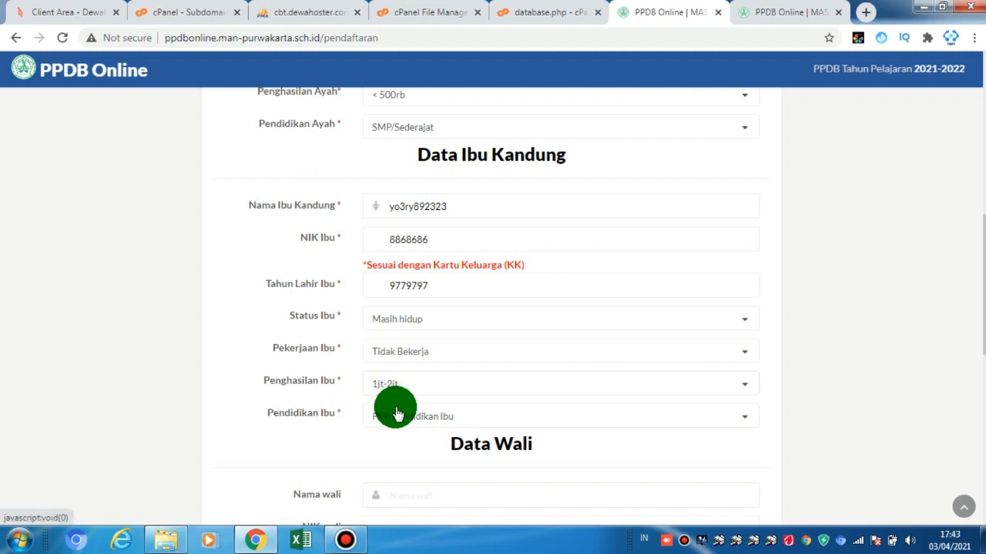
{"action": "left_click", "coordinate": [398, 414]}
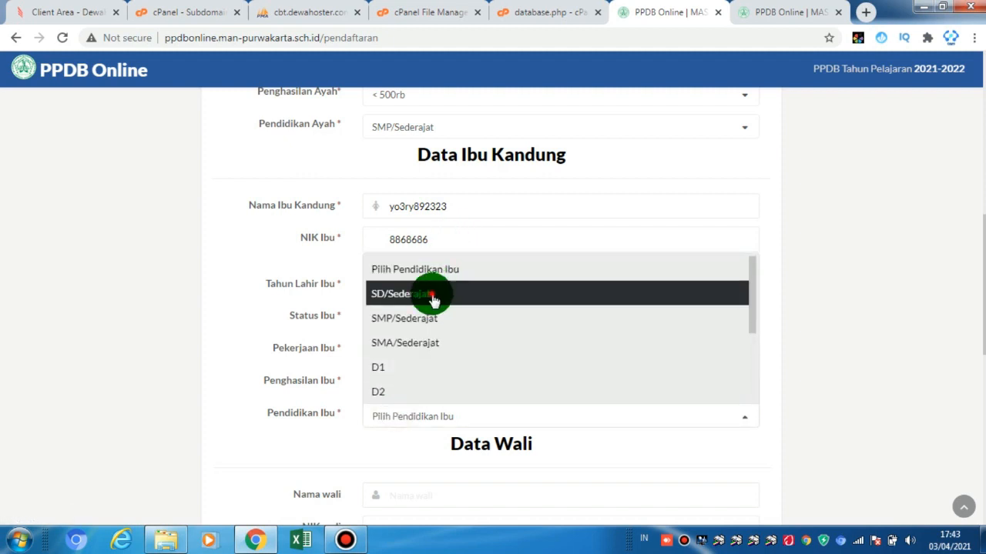
{"action": "left_click", "coordinate": [434, 298]}
{"action": "scroll", "coordinate": [971, 325], "scroll_direction": "down", "scroll_amount": 3}
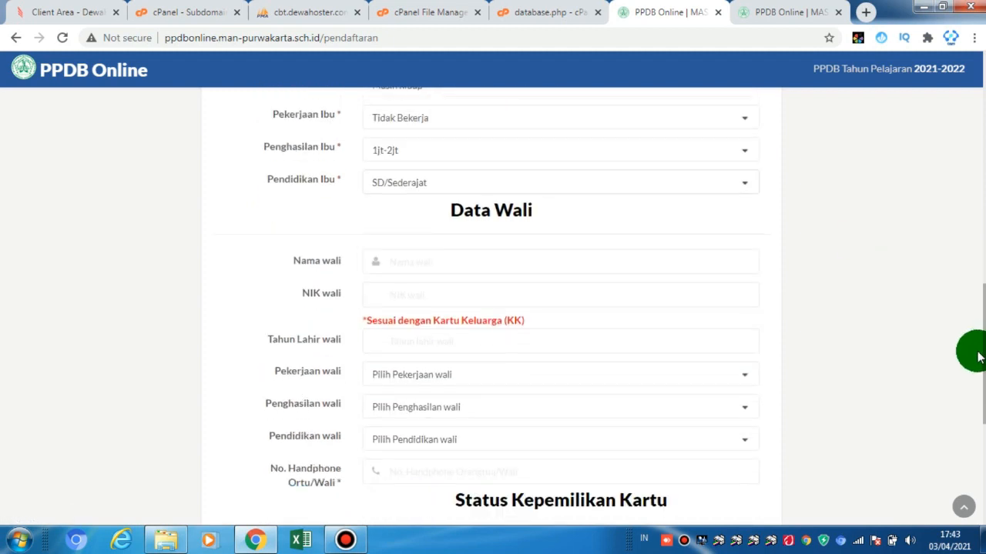
{"action": "scroll", "coordinate": [977, 355], "scroll_direction": "down", "scroll_amount": 1}
{"action": "left_click_drag", "start_coordinate": [976, 357], "coordinate": [975, 356]}
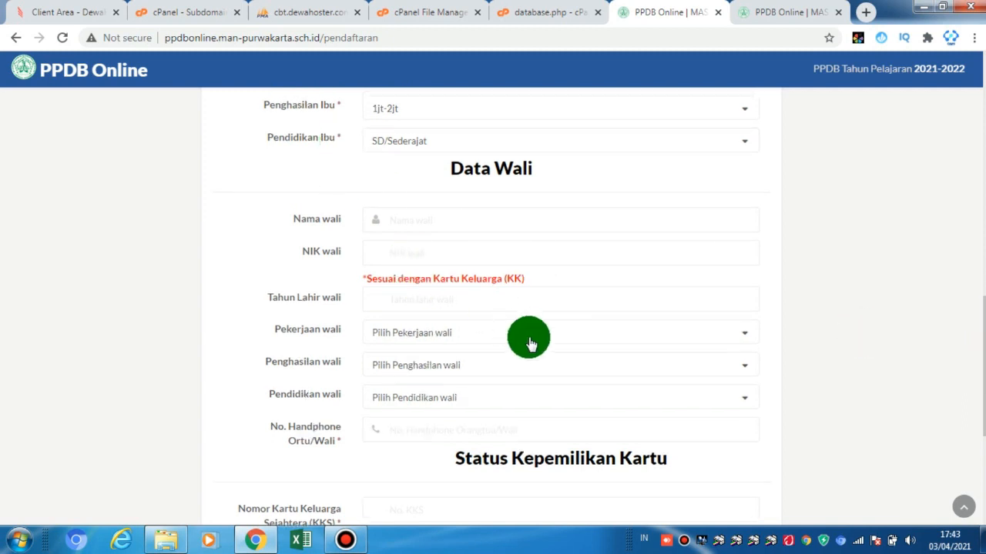
Fill the parent phone from a suggestion, put '-' in KKS, PKH and KIP, and continue
{"action": "left_click", "coordinate": [433, 439]}
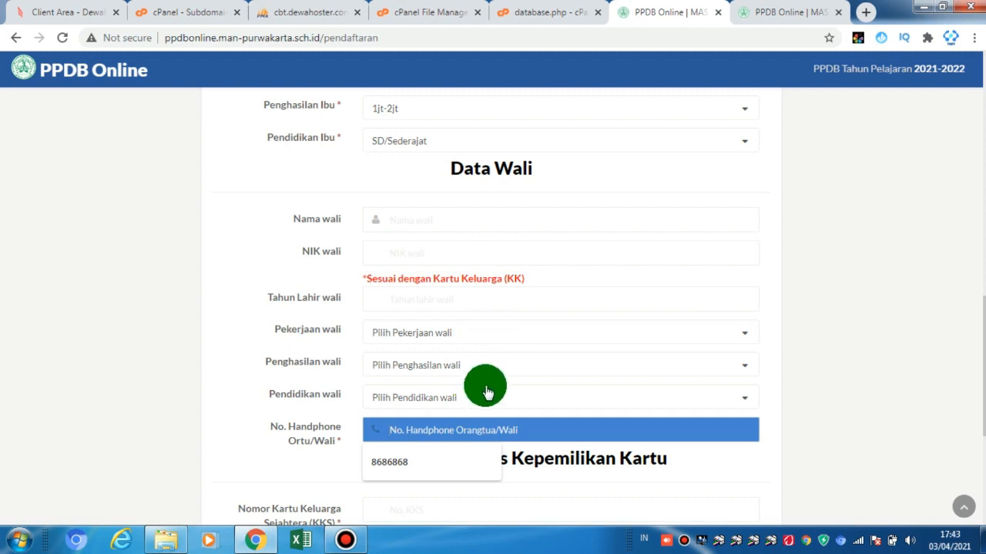
{"action": "left_click", "coordinate": [412, 459]}
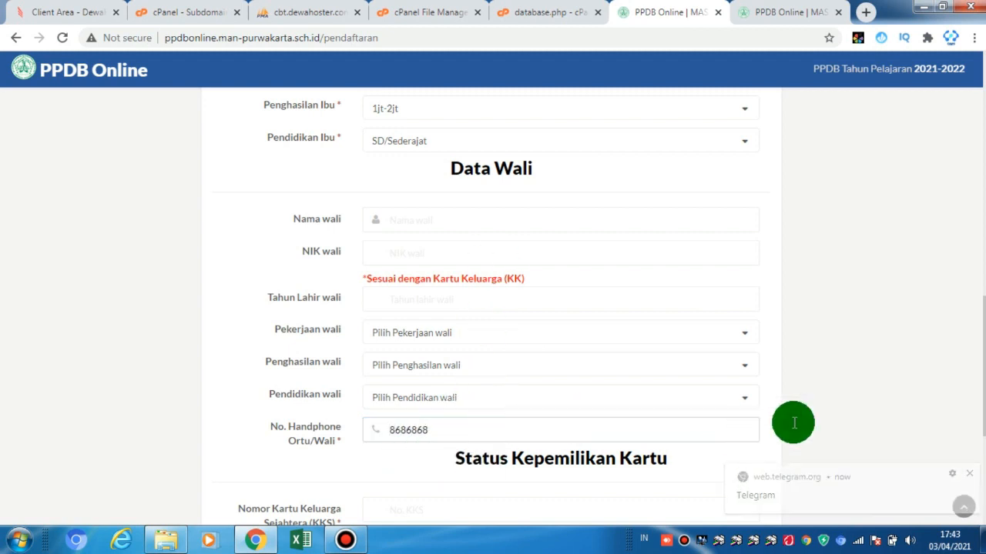
{"action": "scroll", "coordinate": [968, 403], "scroll_direction": "down", "scroll_amount": 4}
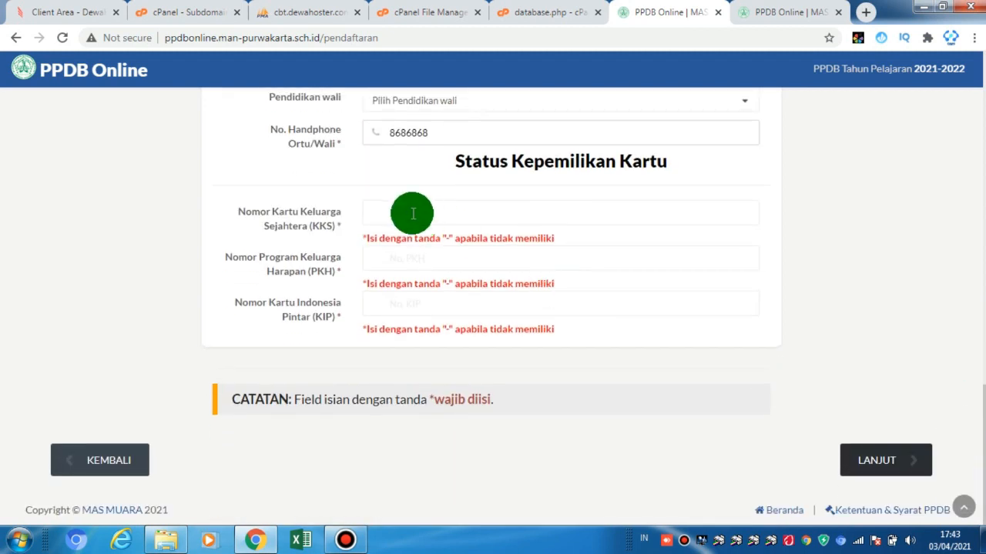
{"action": "left_click", "coordinate": [411, 213]}
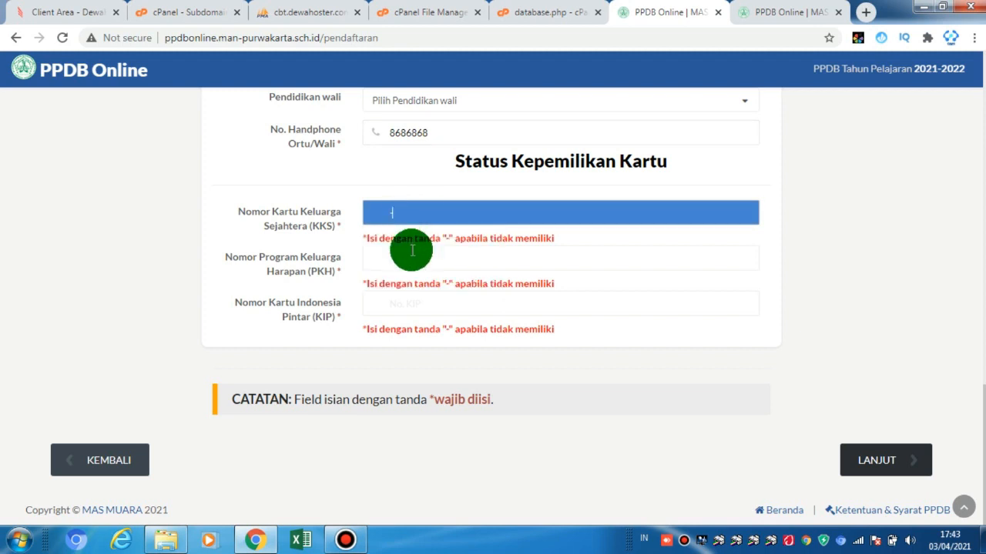
{"action": "left_click", "coordinate": [413, 255]}
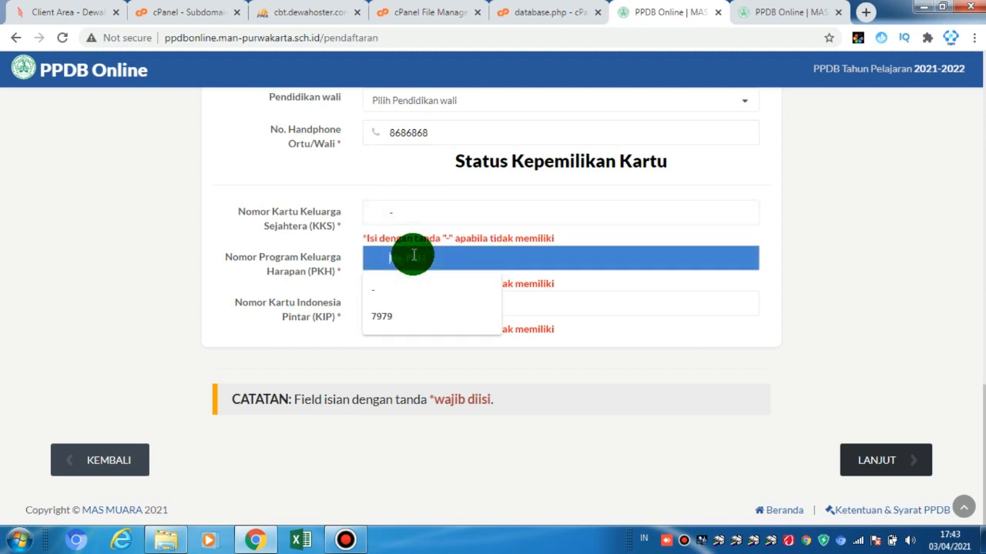
{"action": "type", "text": "-"}
{"action": "left_click", "coordinate": [411, 305]}
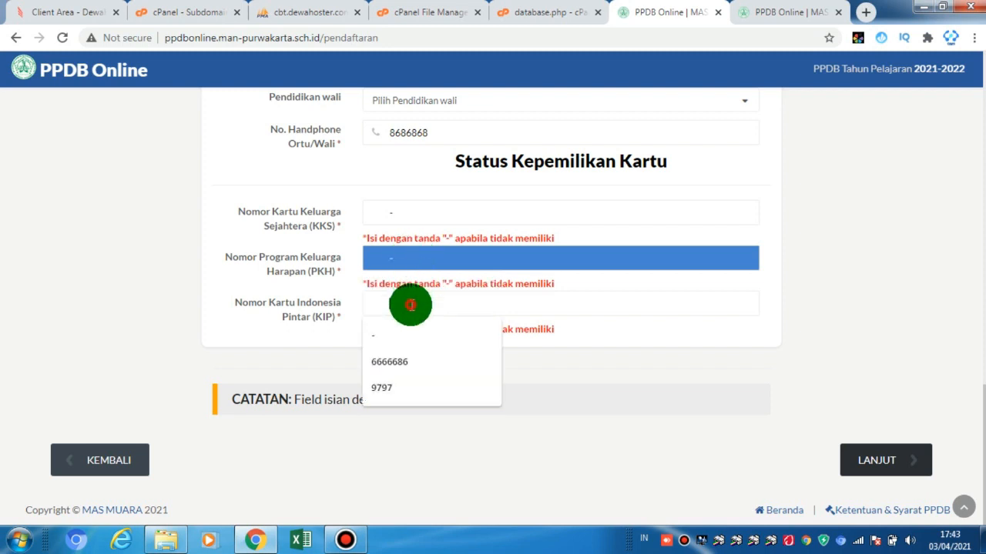
{"action": "type", "text": "-"}
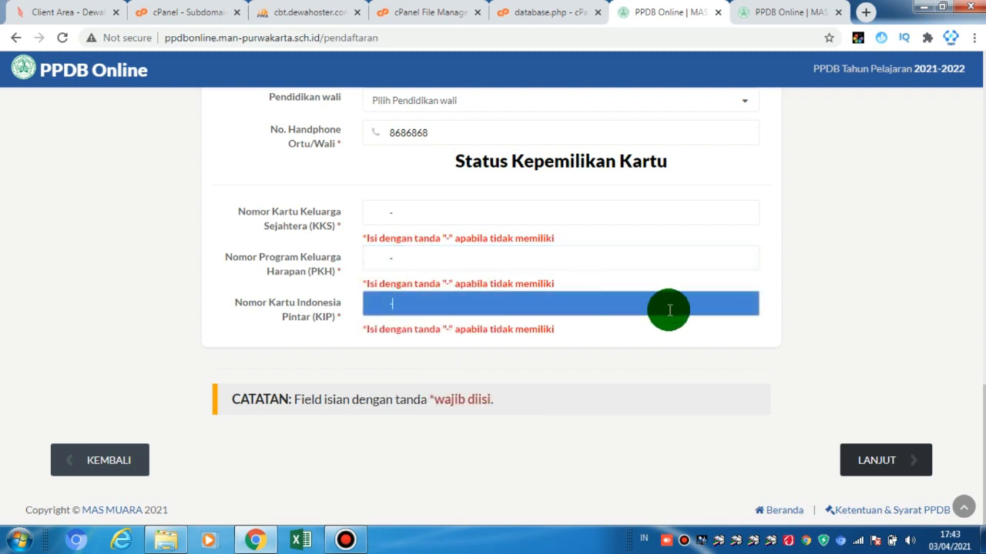
{"action": "left_click", "coordinate": [884, 459]}
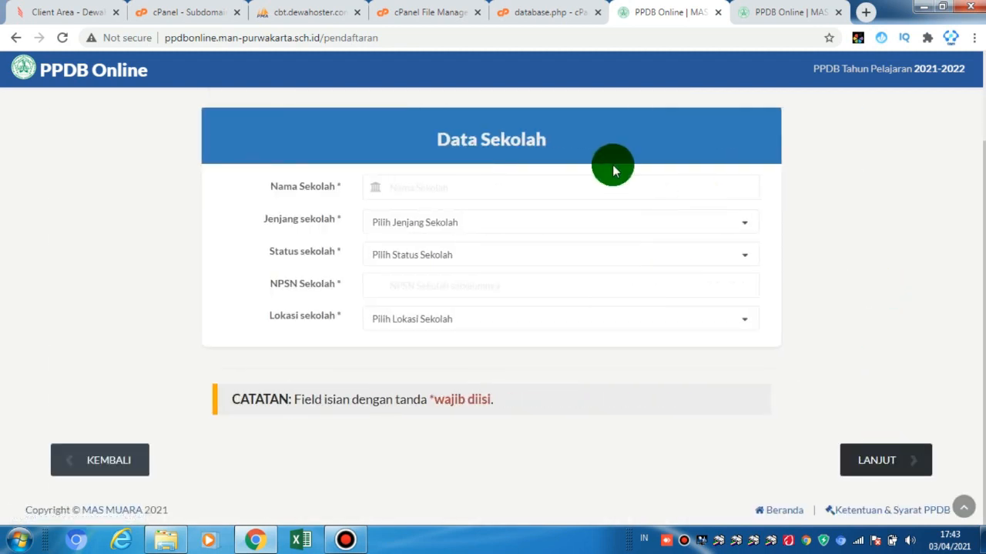
Enter the school as SMP, NEGERI, NPSN 685858, located Dalam Kabupaten/Kota
{"action": "left_click", "coordinate": [430, 184]}
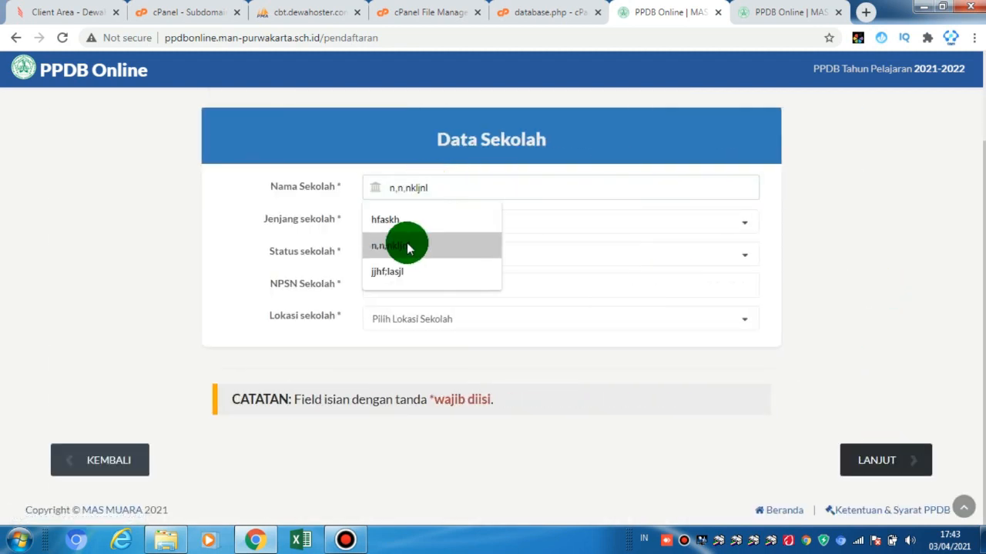
{"action": "left_click", "coordinate": [408, 243]}
{"action": "left_click", "coordinate": [420, 231]}
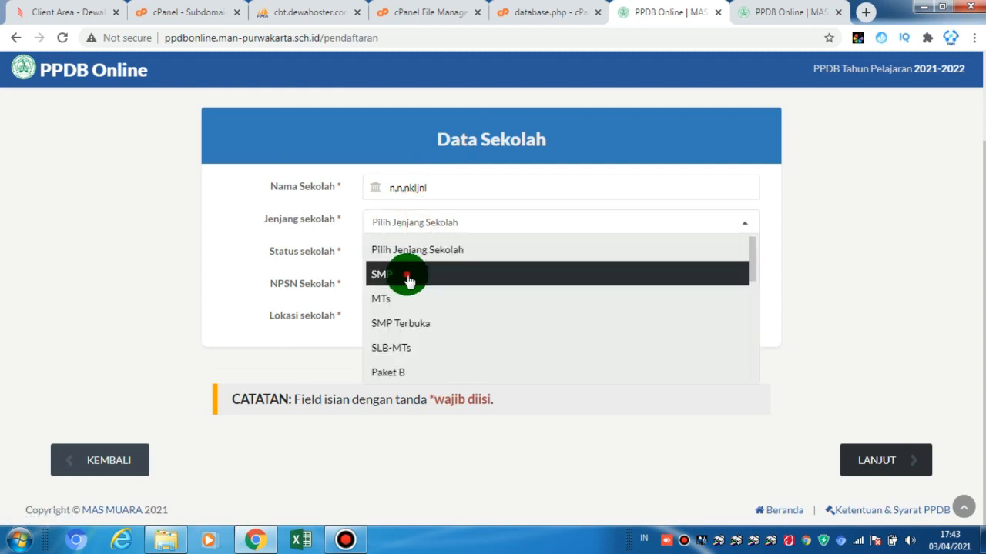
{"action": "left_click", "coordinate": [407, 275]}
{"action": "left_click", "coordinate": [422, 259]}
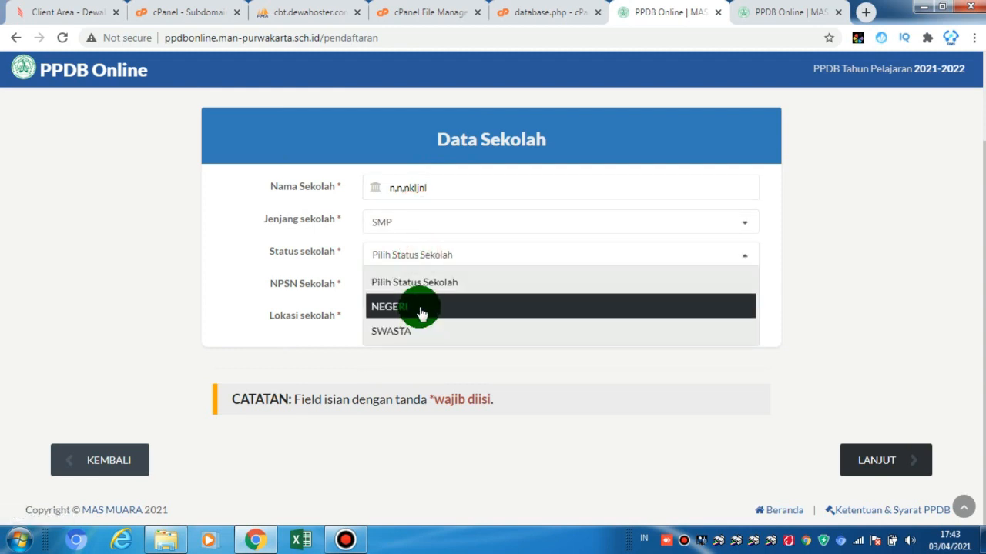
{"action": "left_click", "coordinate": [418, 306]}
{"action": "left_click", "coordinate": [424, 289]}
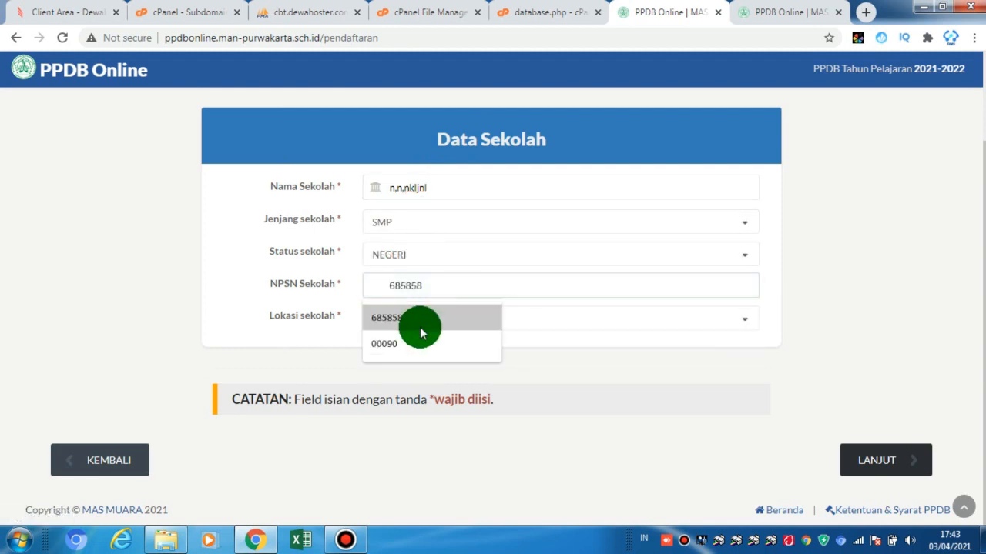
{"action": "left_click", "coordinate": [420, 327]}
{"action": "left_click", "coordinate": [430, 320]}
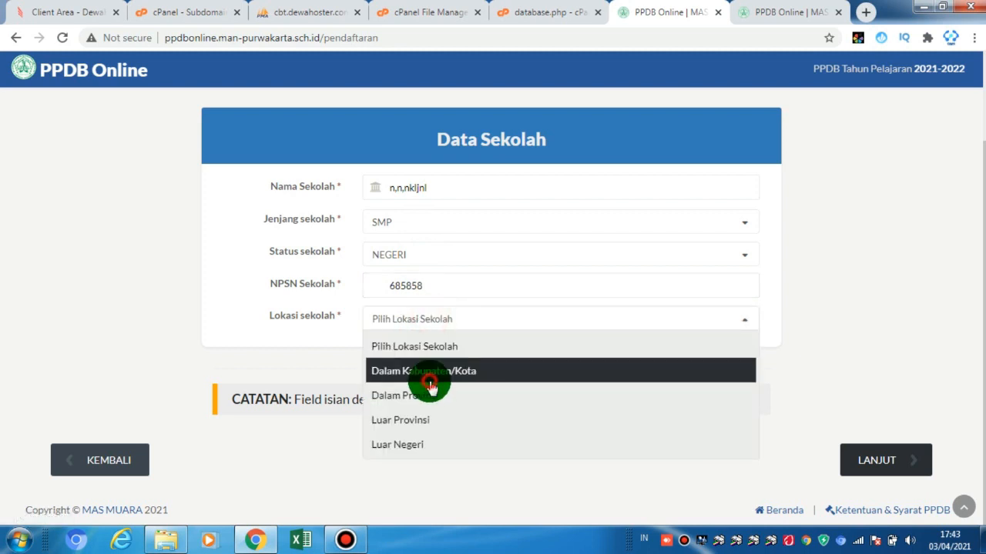
{"action": "left_click", "coordinate": [429, 372]}
Confirm the data is correct and complete, then submit the registration with DAFTAR SEKARANG
{"action": "left_click", "coordinate": [865, 461]}
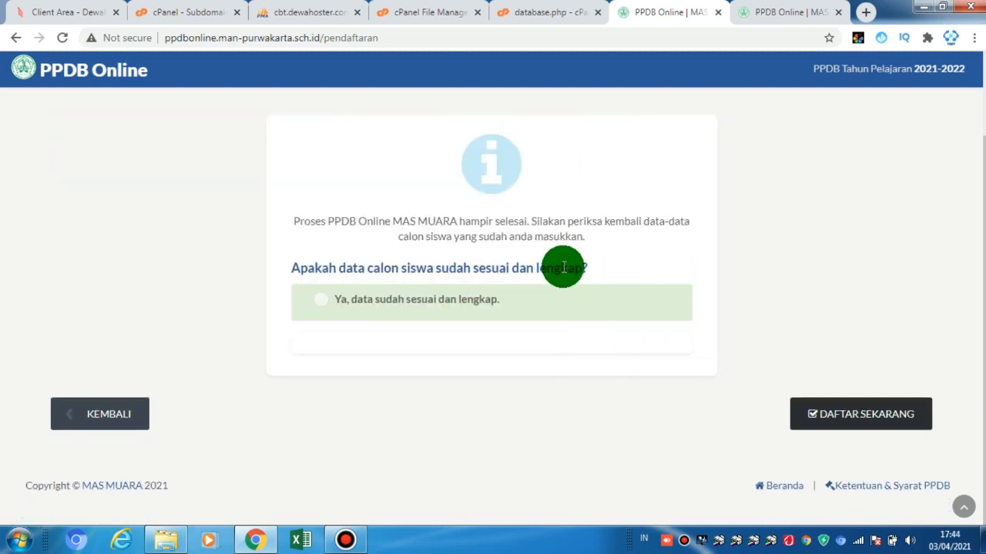
{"action": "left_click", "coordinate": [436, 299]}
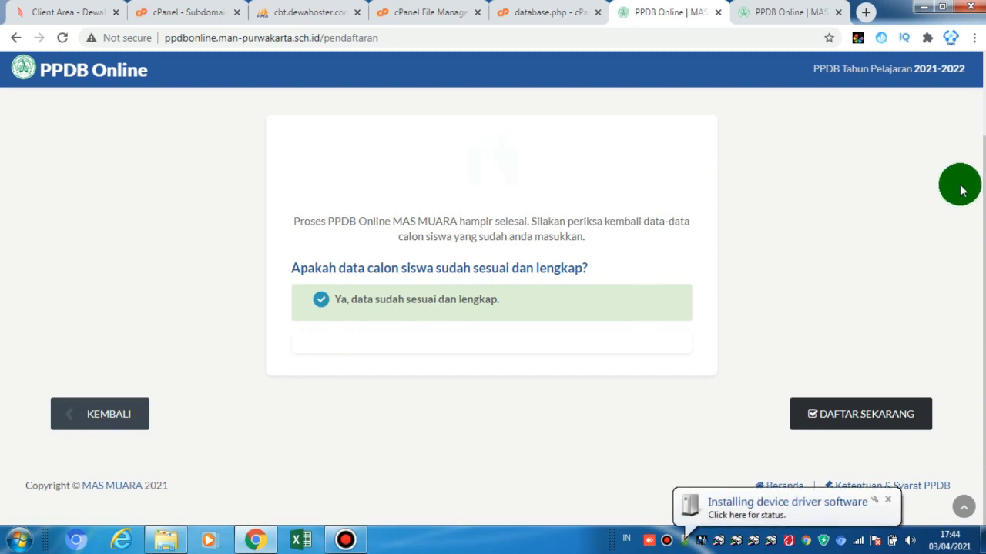
{"action": "left_click_drag", "start_coordinate": [984, 192], "coordinate": [984, 135]}
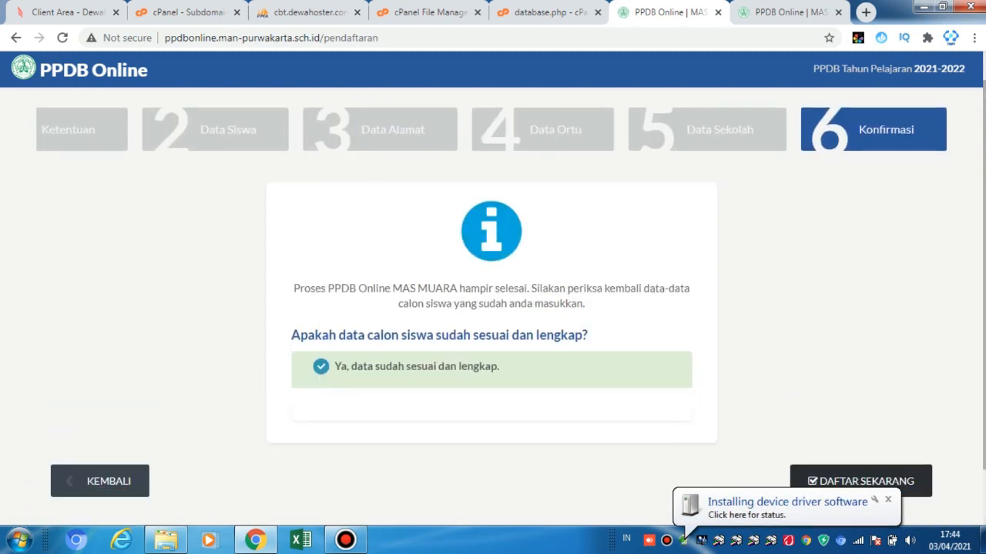
{"action": "left_click", "coordinate": [891, 500]}
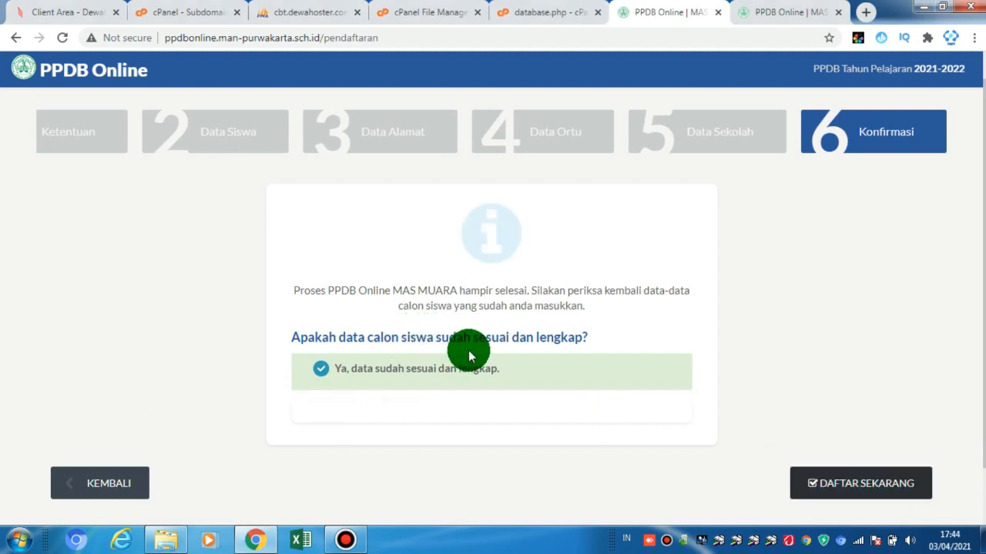
{"action": "left_click", "coordinate": [897, 497]}
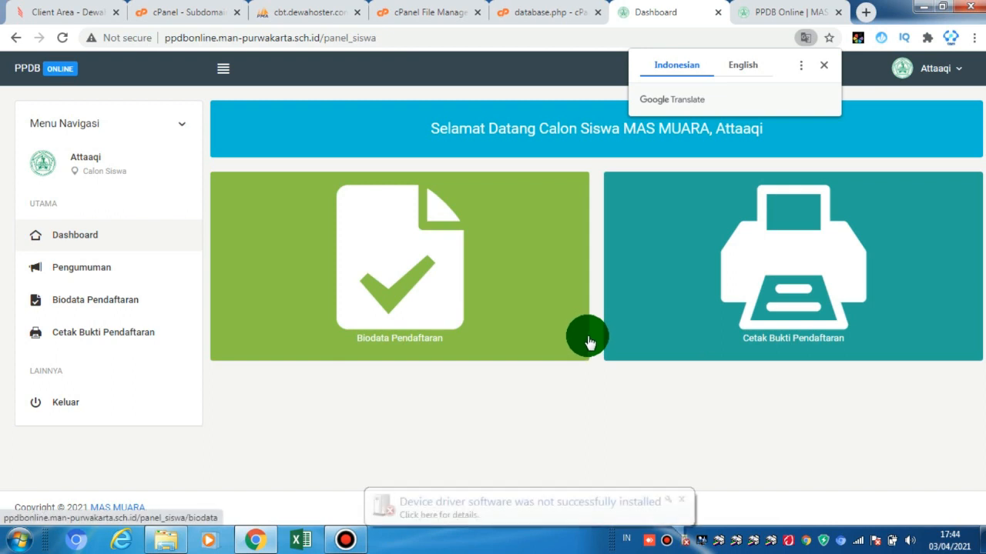
Open the Cetak Bukti Pendaftaran proof for registration 2021-005 and cancel the print dialog
{"action": "left_click", "coordinate": [824, 64]}
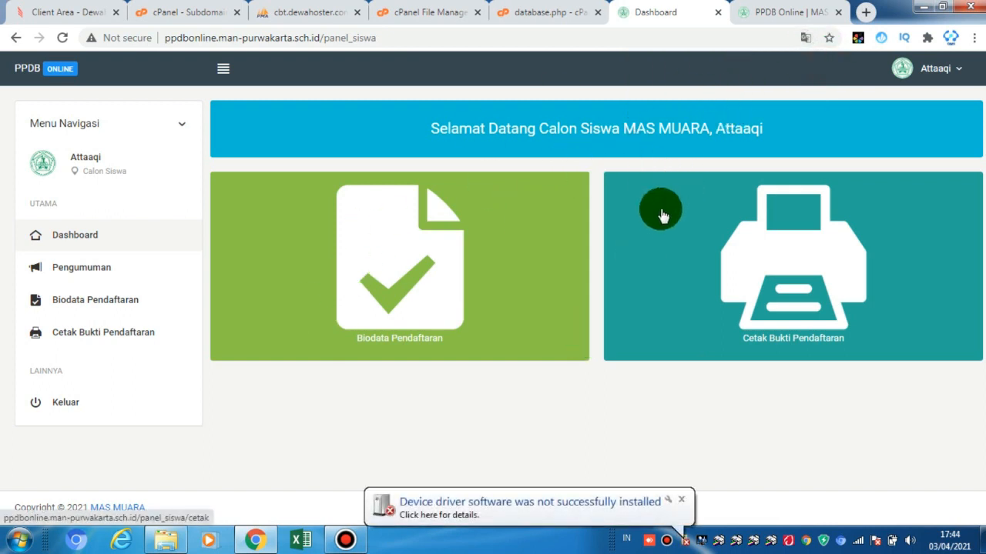
{"action": "left_click", "coordinate": [819, 282]}
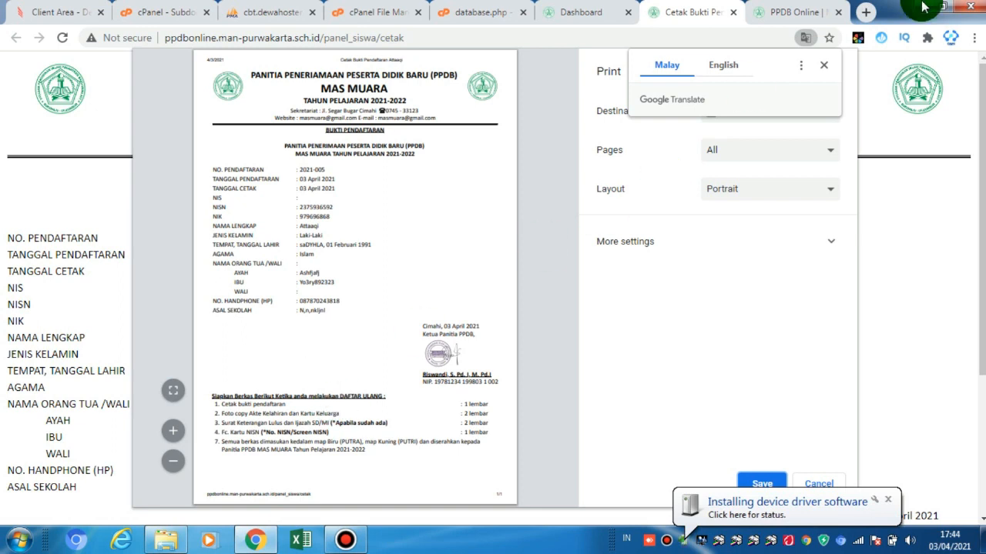
{"action": "left_click", "coordinate": [825, 67]}
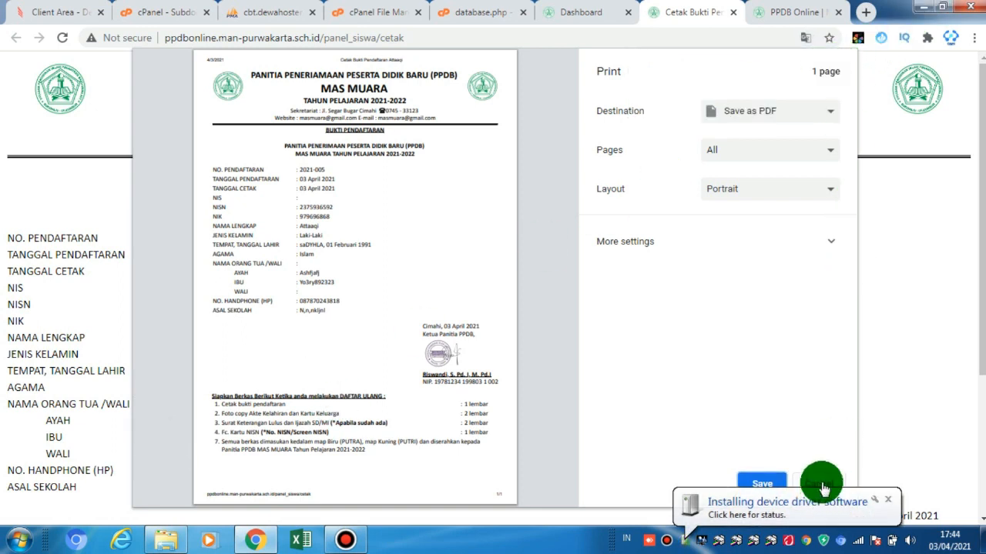
{"action": "left_click", "coordinate": [822, 486]}
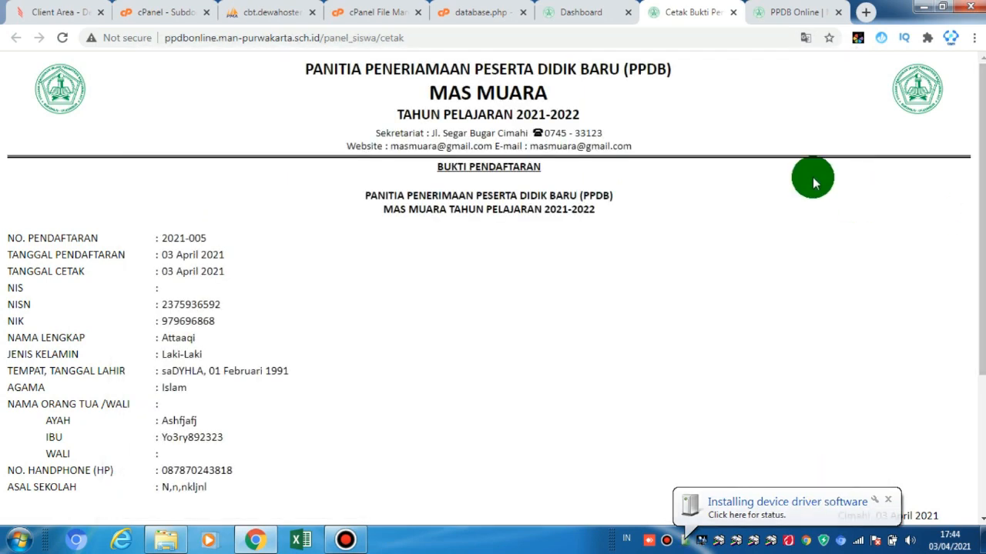
Strip panel_siswa/cetak from the proof page address to load the site home page
{"action": "left_click", "coordinate": [811, 11]}
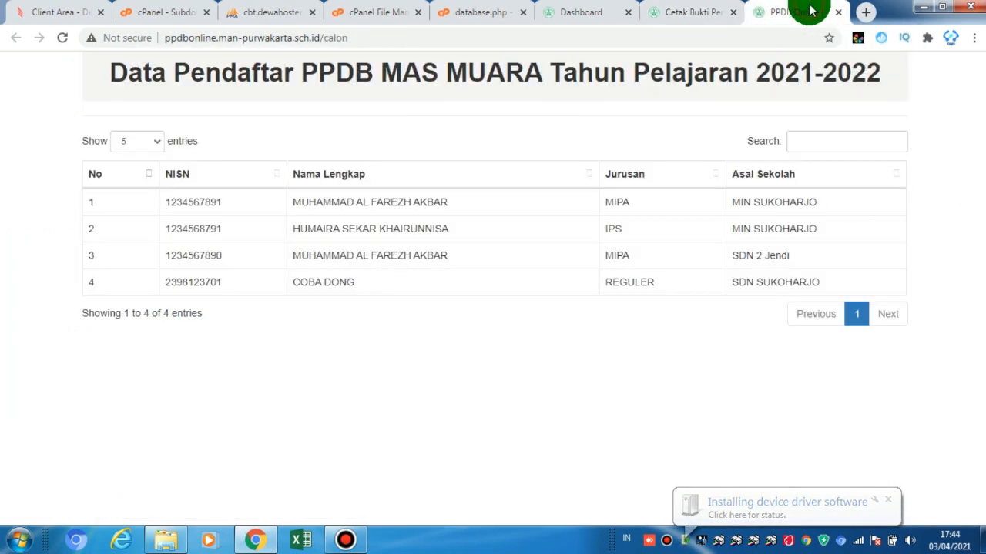
{"action": "left_click", "coordinate": [687, 9]}
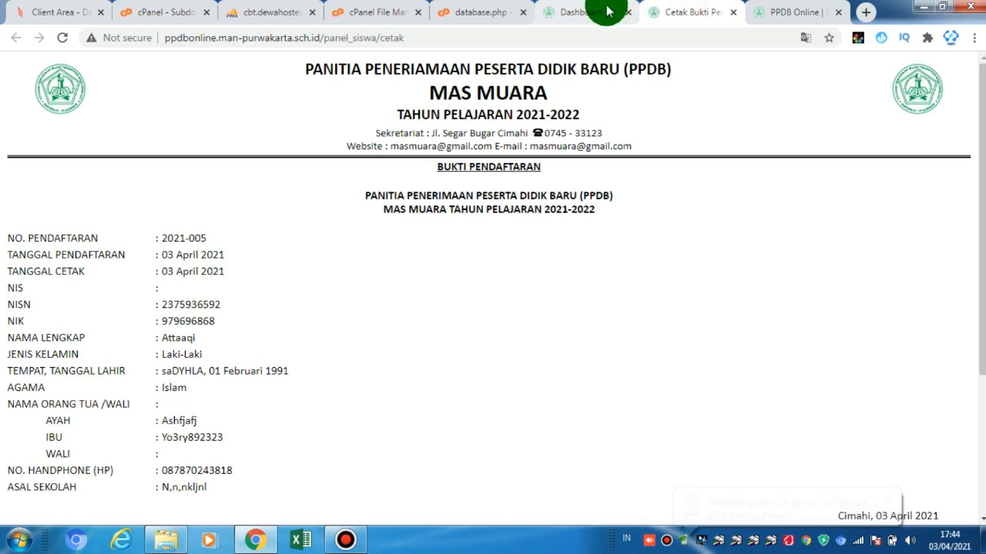
{"action": "left_click", "coordinate": [601, 10]}
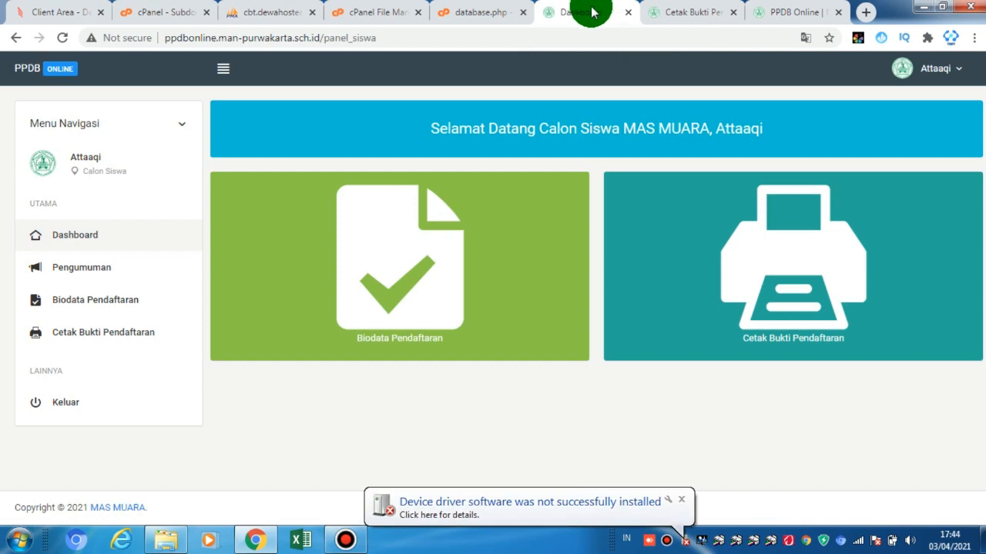
{"action": "left_click", "coordinate": [482, 11]}
{"action": "left_click", "coordinate": [696, 12]}
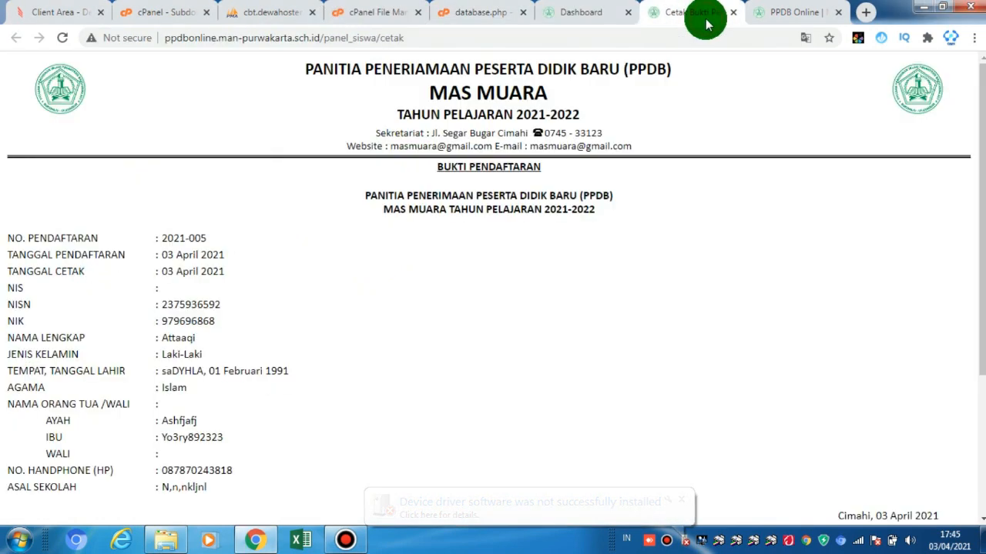
{"action": "left_click", "coordinate": [562, 34]}
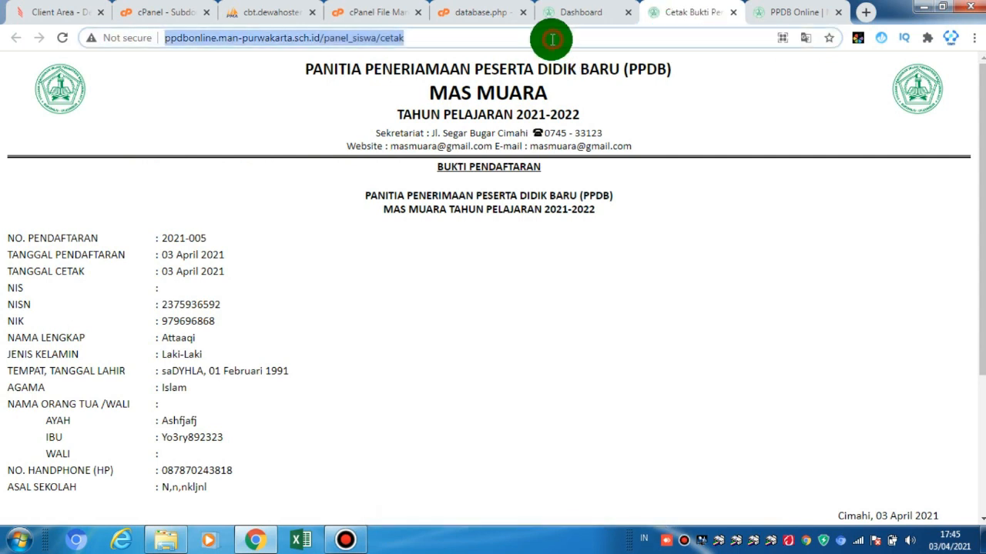
{"action": "left_click", "coordinate": [418, 39]}
{"action": "left_click_drag", "start_coordinate": [385, 44], "coordinate": [328, 41]}
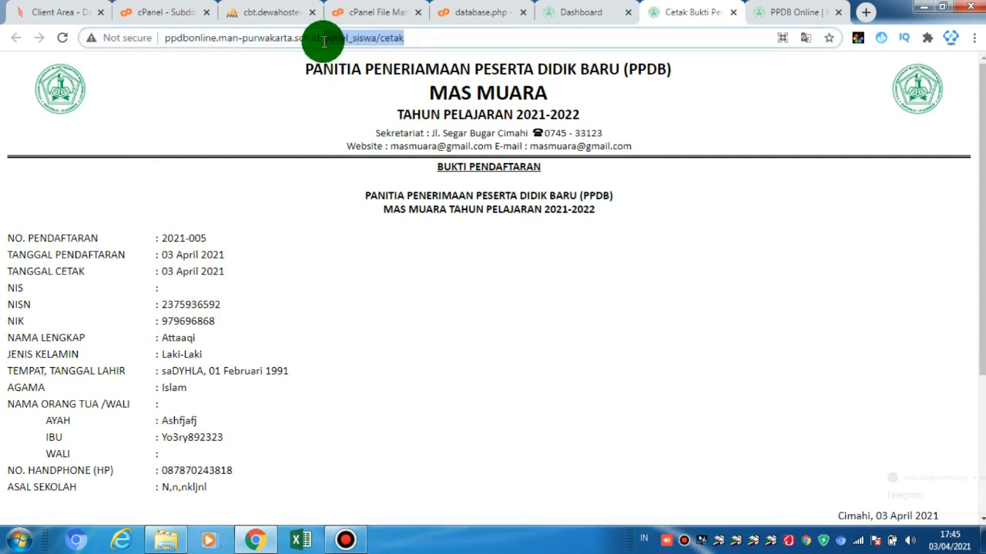
{"action": "key", "text": "BackSpace"}
{"action": "key", "text": "Return"}
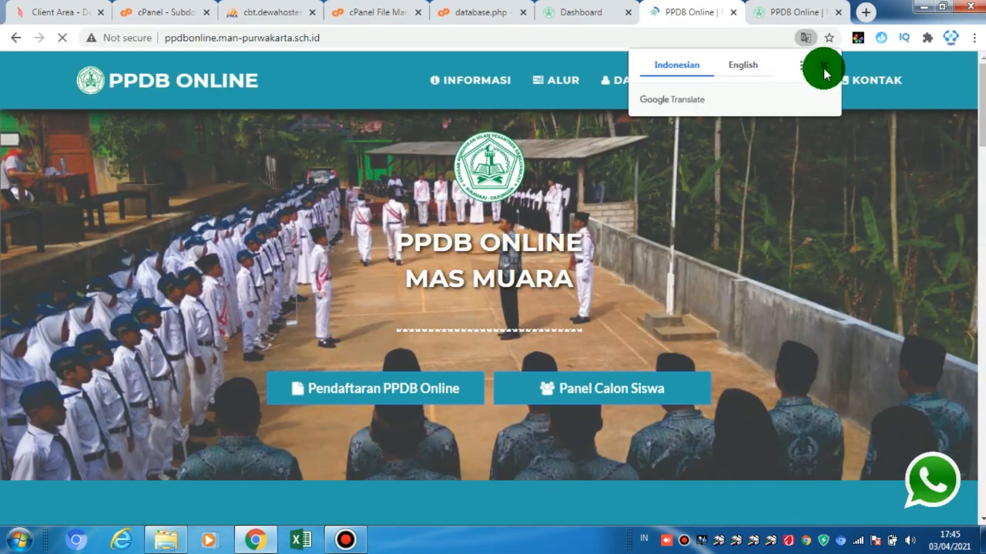
Open DATA PENDAFTAR and check the new registrant in row 5 of 5 entries
{"action": "left_click", "coordinate": [823, 67]}
{"action": "left_click", "coordinate": [656, 81]}
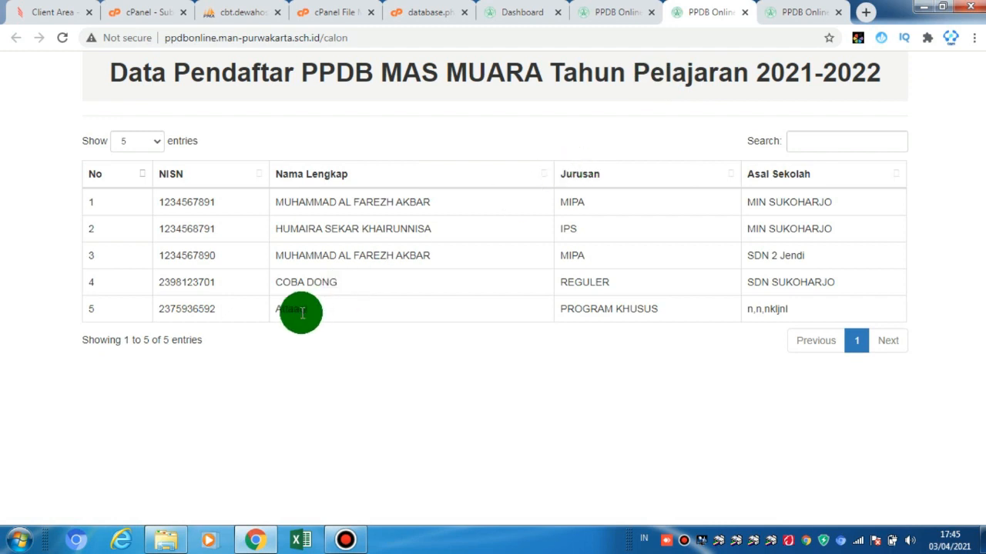
{"action": "left_click_drag", "start_coordinate": [309, 310], "coordinate": [249, 326]}
{"action": "left_click", "coordinate": [225, 321]}
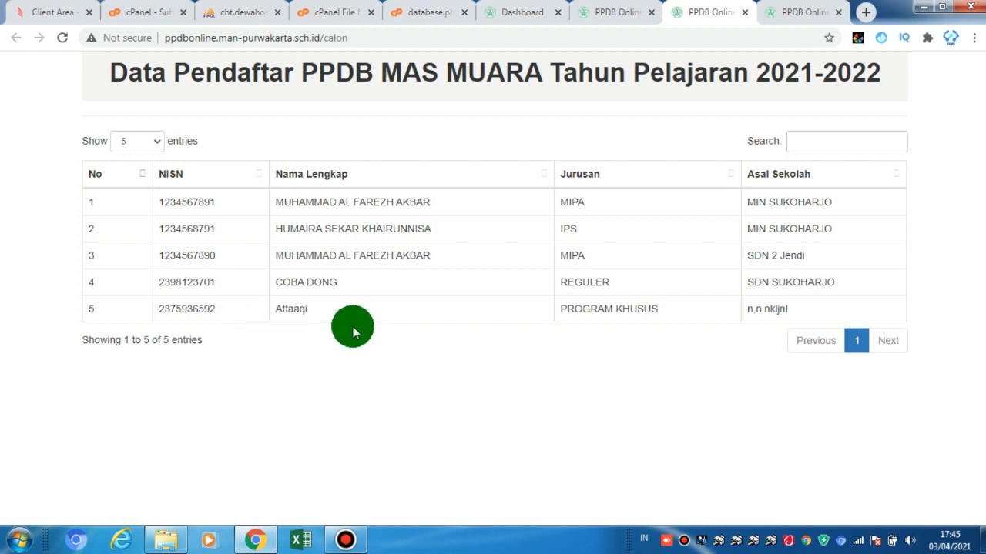
{"action": "left_click_drag", "start_coordinate": [778, 308], "coordinate": [596, 335]}
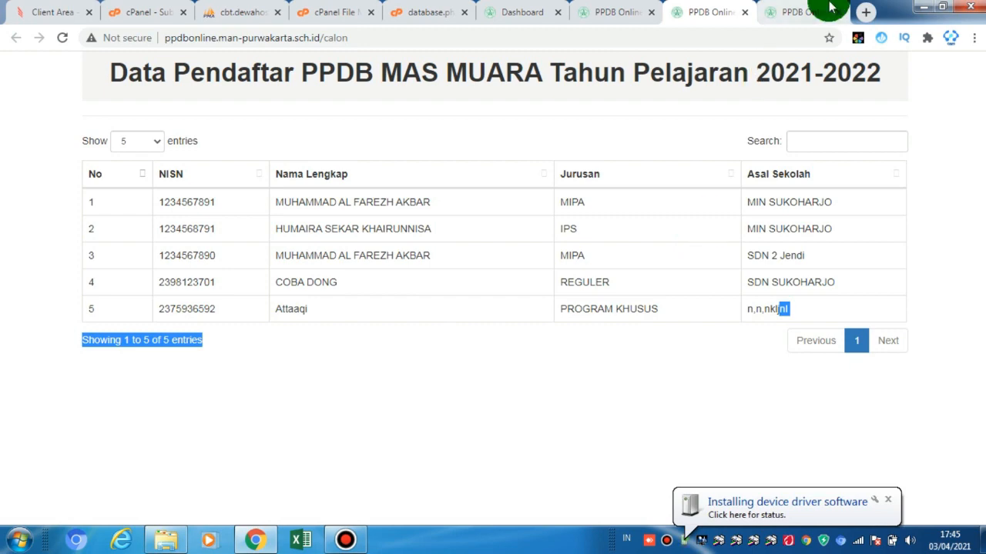
{"action": "left_click", "coordinate": [609, 9]}
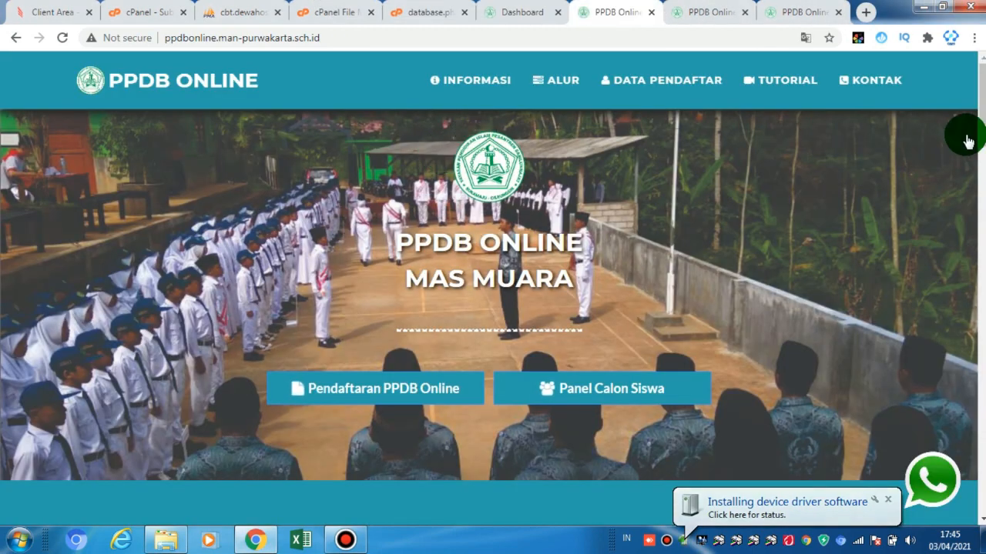
{"action": "scroll", "coordinate": [981, 108], "scroll_direction": "down", "scroll_amount": 1}
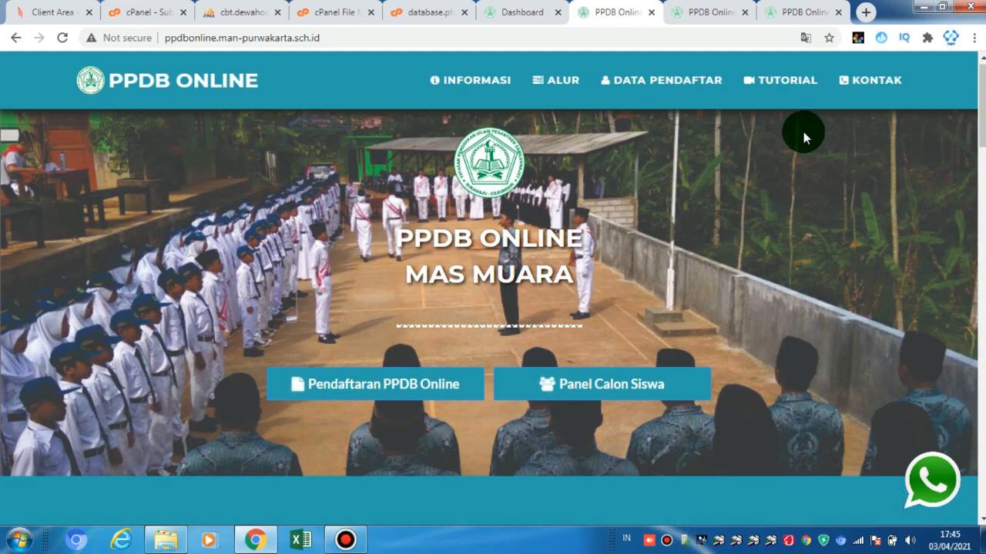
{"action": "scroll", "coordinate": [974, 99], "scroll_direction": "down", "scroll_amount": 8}
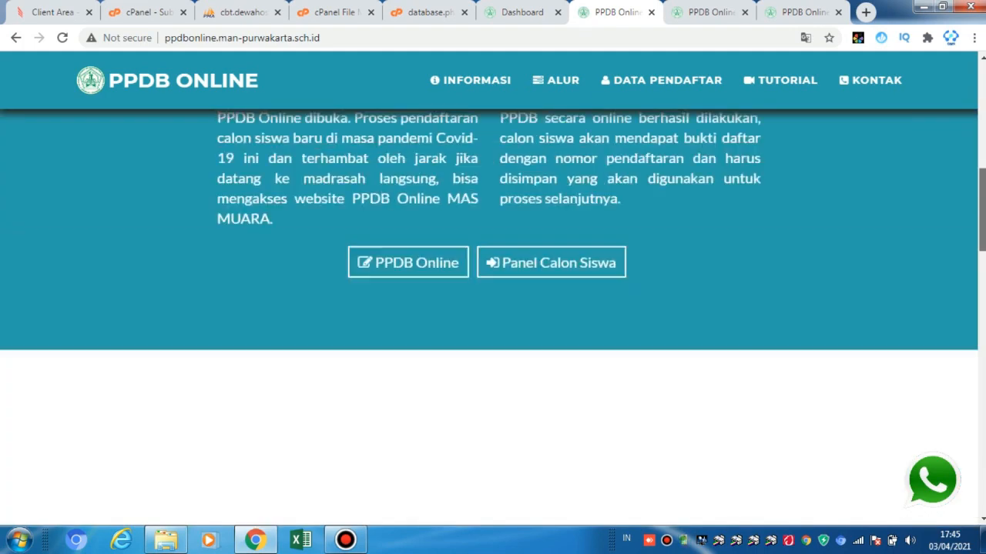
{"action": "scroll", "coordinate": [975, 99], "scroll_direction": "up", "scroll_amount": 8}
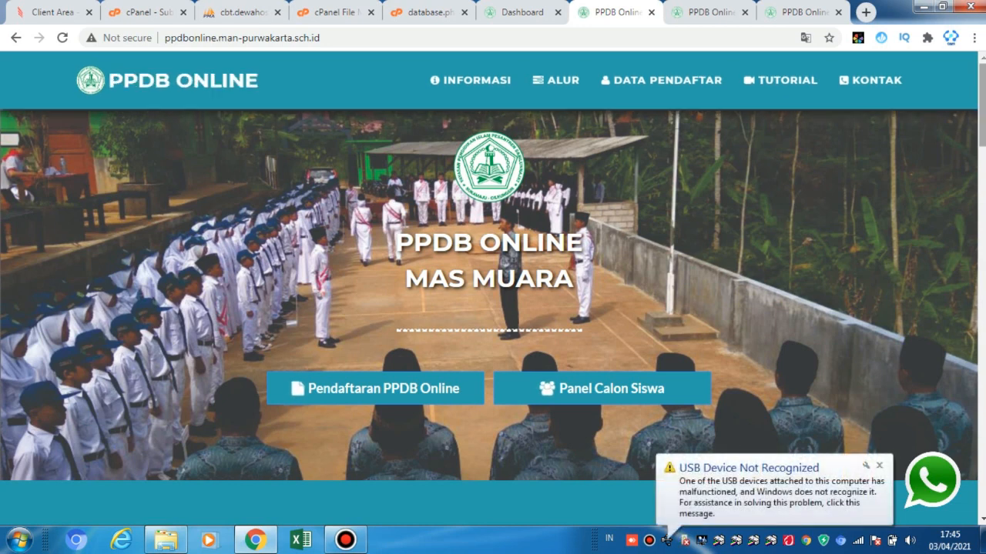
{"action": "left_click", "coordinate": [881, 472]}
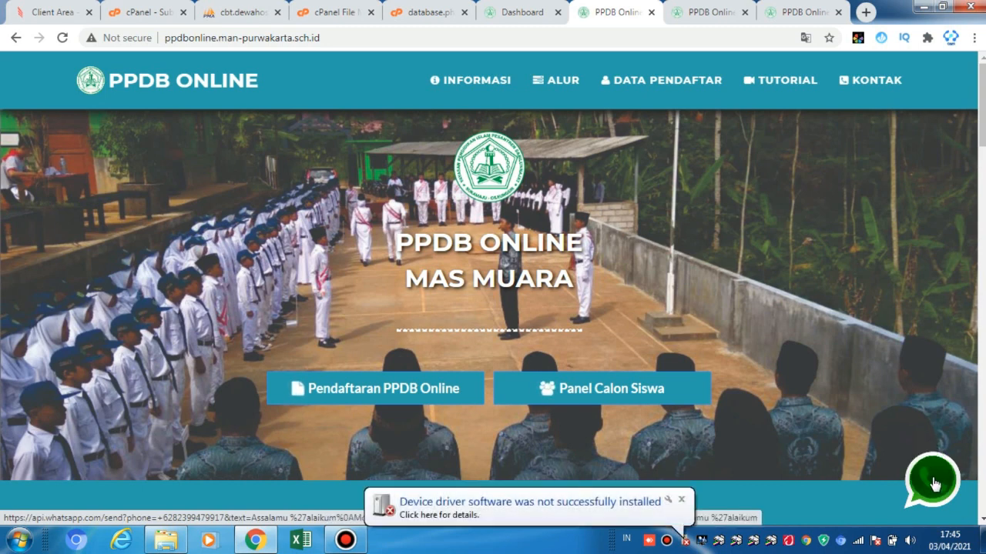
{"action": "left_click", "coordinate": [681, 500]}
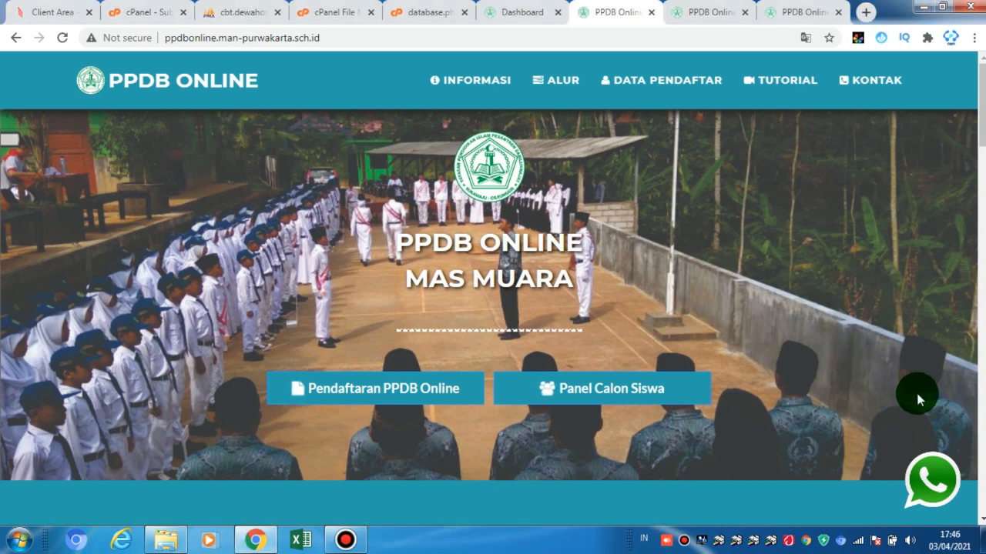